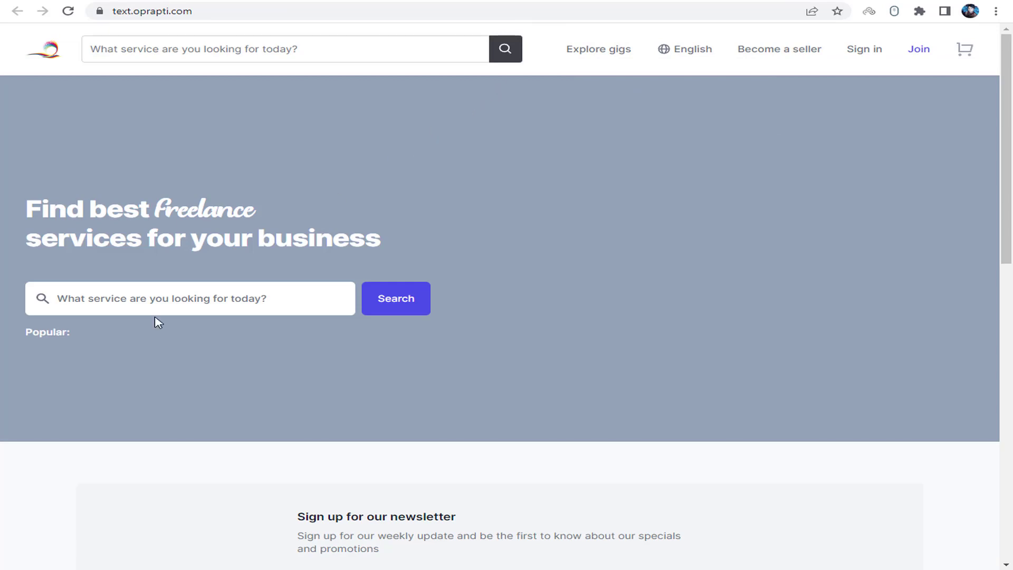
Look over the marketplace home page from the search banner down to the footer
{"action": "scroll", "coordinate": [579, 283], "scroll_direction": "down", "scroll_amount": 5}
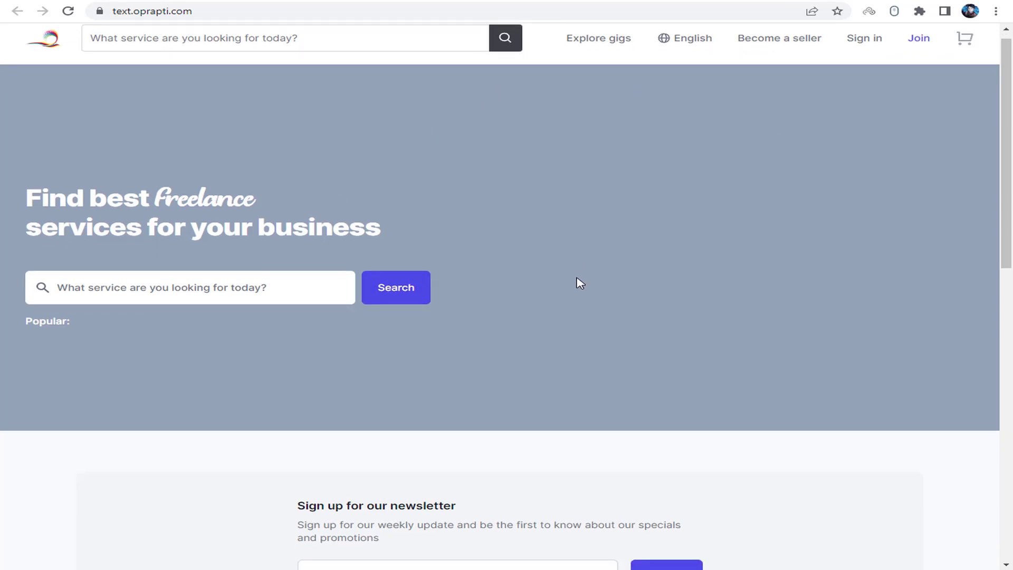
{"action": "scroll", "coordinate": [550, 280], "scroll_direction": "down", "scroll_amount": 6}
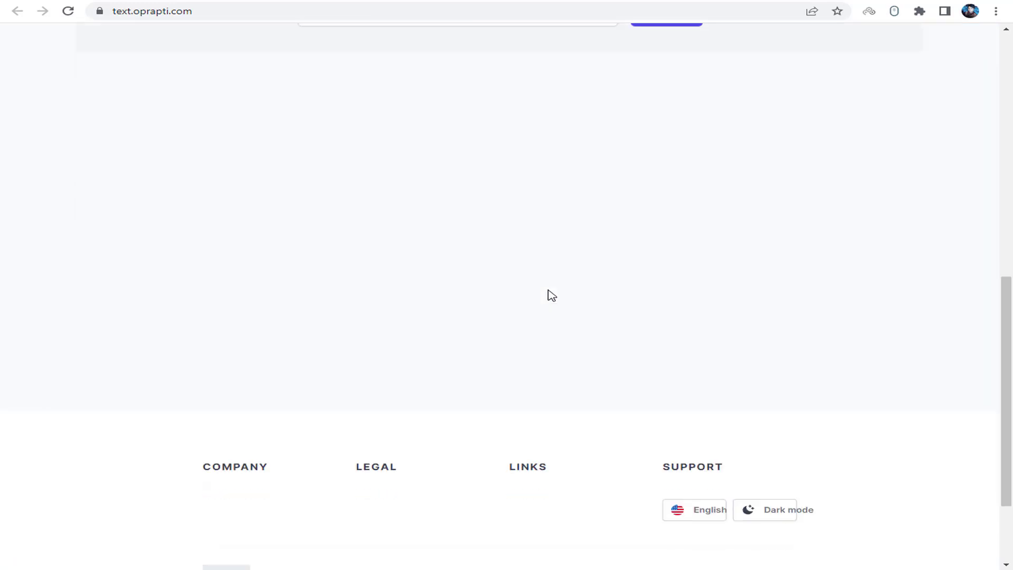
{"action": "scroll", "coordinate": [527, 272], "scroll_direction": "down", "scroll_amount": 2}
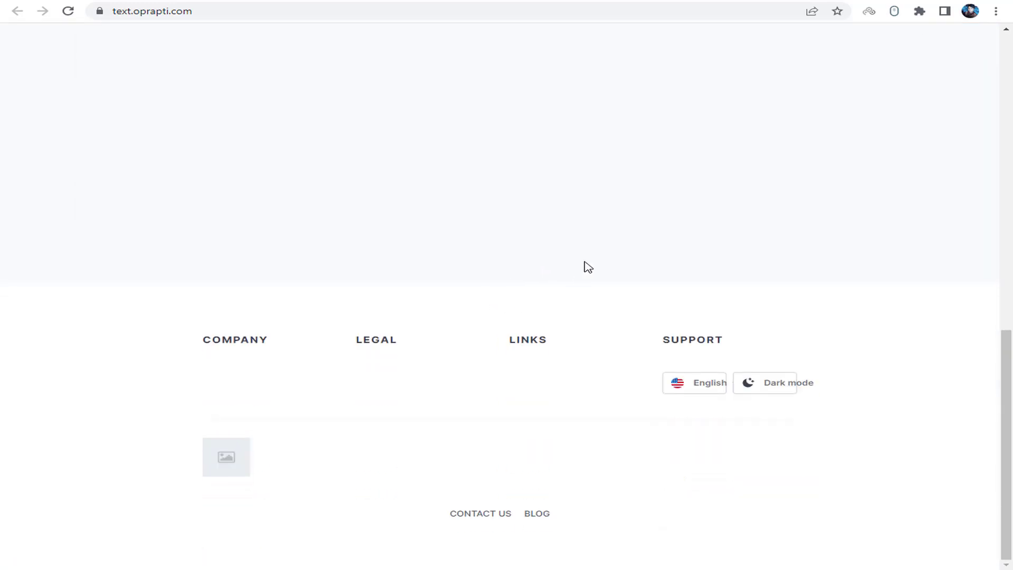
{"action": "scroll", "coordinate": [582, 262], "scroll_direction": "up", "scroll_amount": 10}
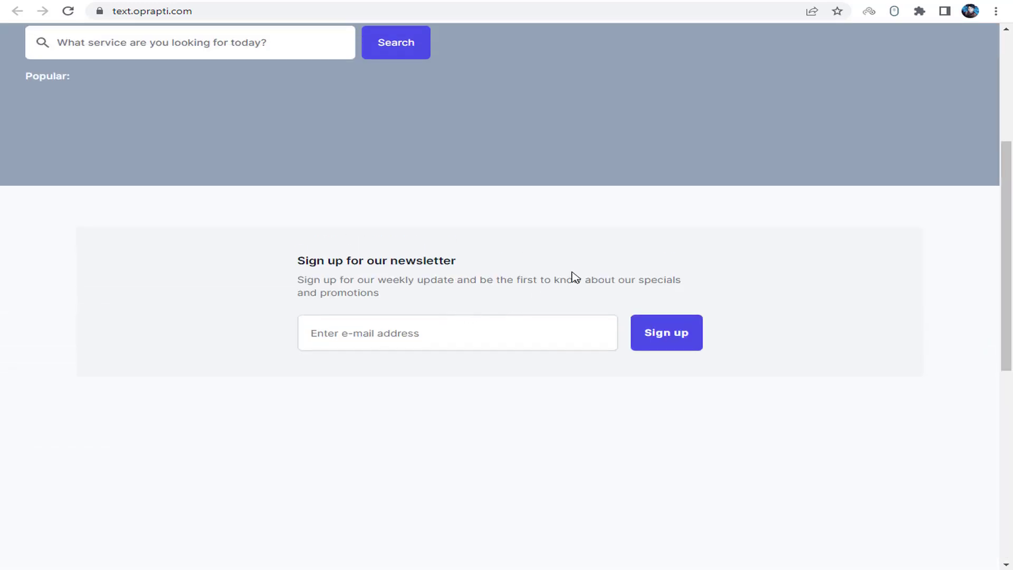
{"action": "scroll", "coordinate": [573, 276], "scroll_direction": "up", "scroll_amount": 5}
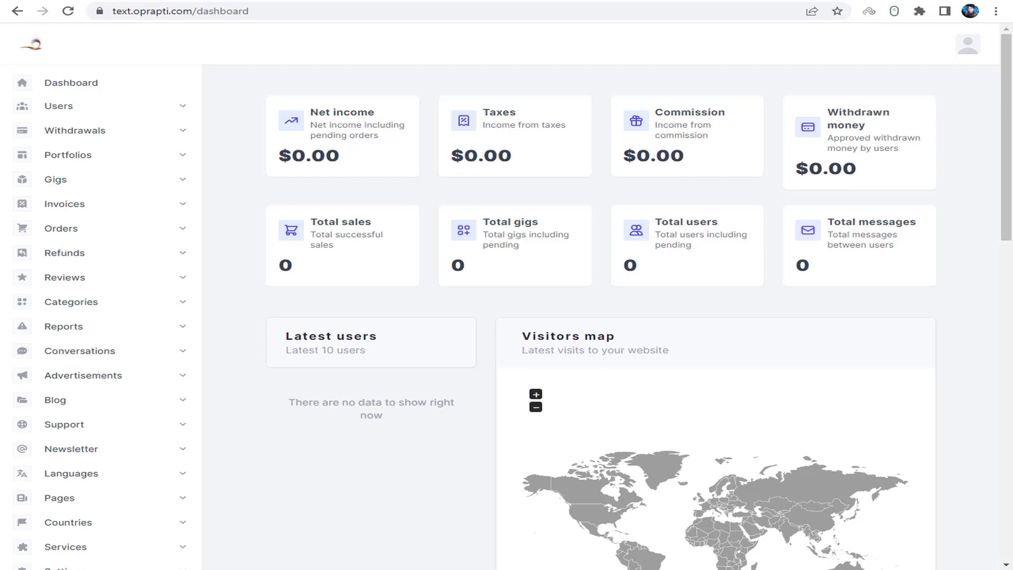
Open the General settings page from the admin dashboard
{"action": "scroll", "coordinate": [140, 279], "scroll_direction": "down", "scroll_amount": 6}
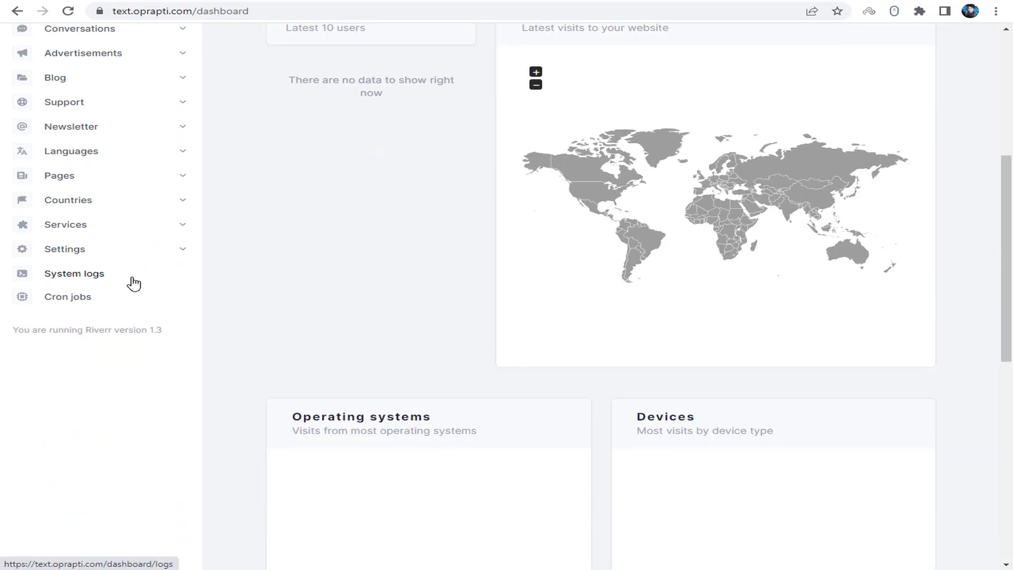
{"action": "left_click", "coordinate": [174, 257]}
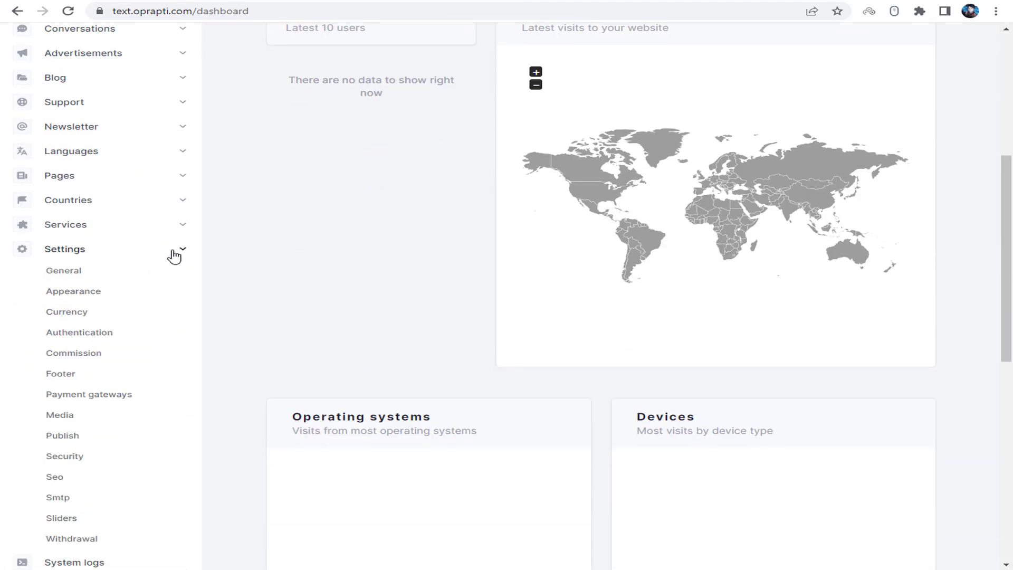
{"action": "left_click", "coordinate": [76, 275]}
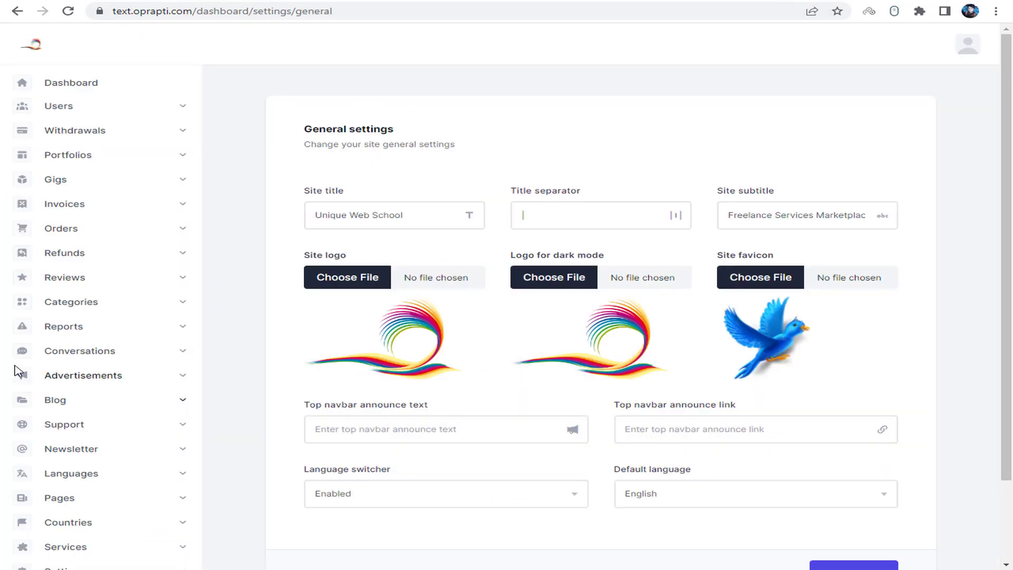
Open the Appearance settings page and locate the primary color option
{"action": "scroll", "coordinate": [16, 369], "scroll_direction": "down", "scroll_amount": 2}
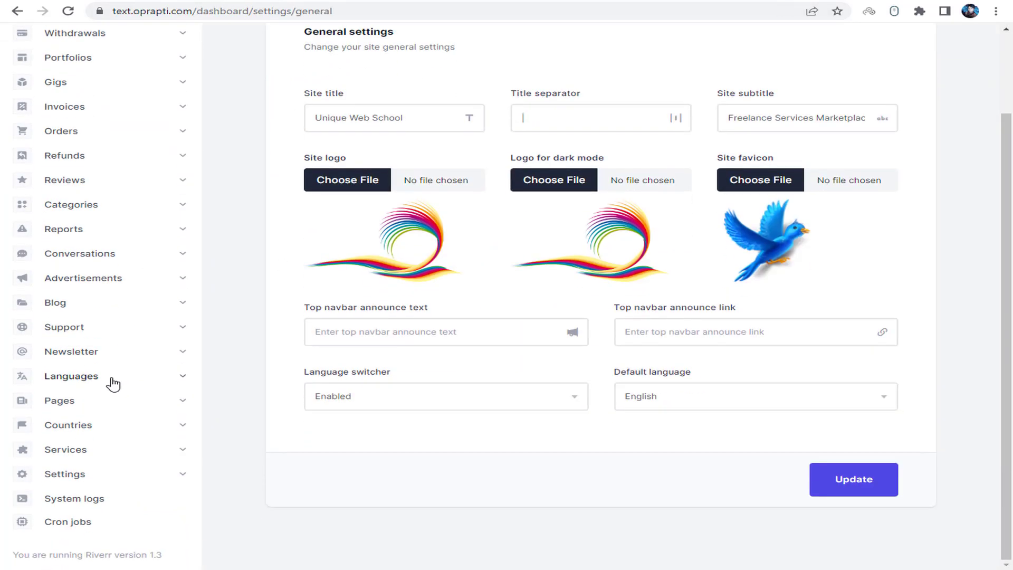
{"action": "left_click", "coordinate": [184, 475]}
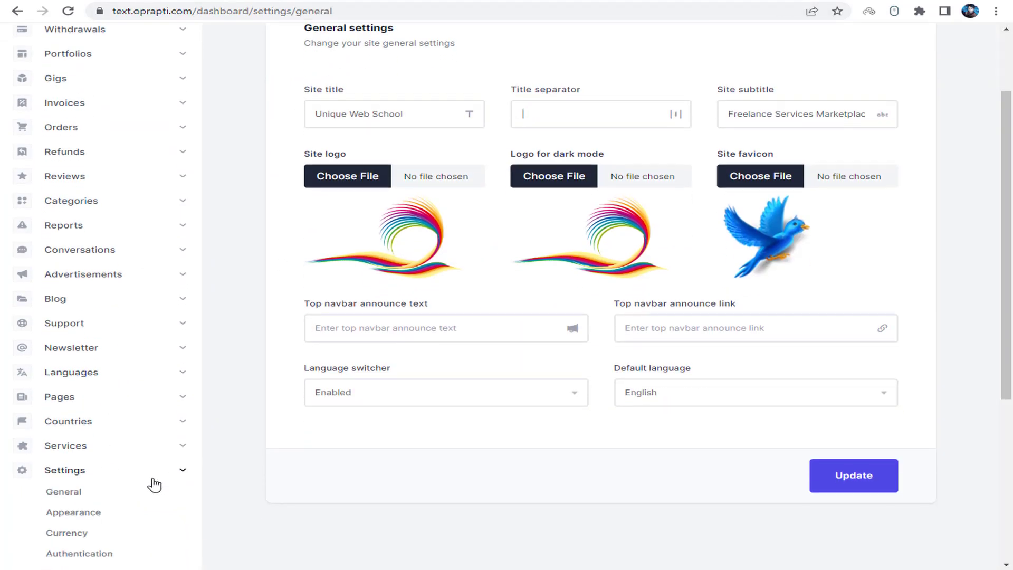
{"action": "scroll", "coordinate": [116, 475], "scroll_direction": "down", "scroll_amount": 1}
{"action": "left_click", "coordinate": [74, 452]}
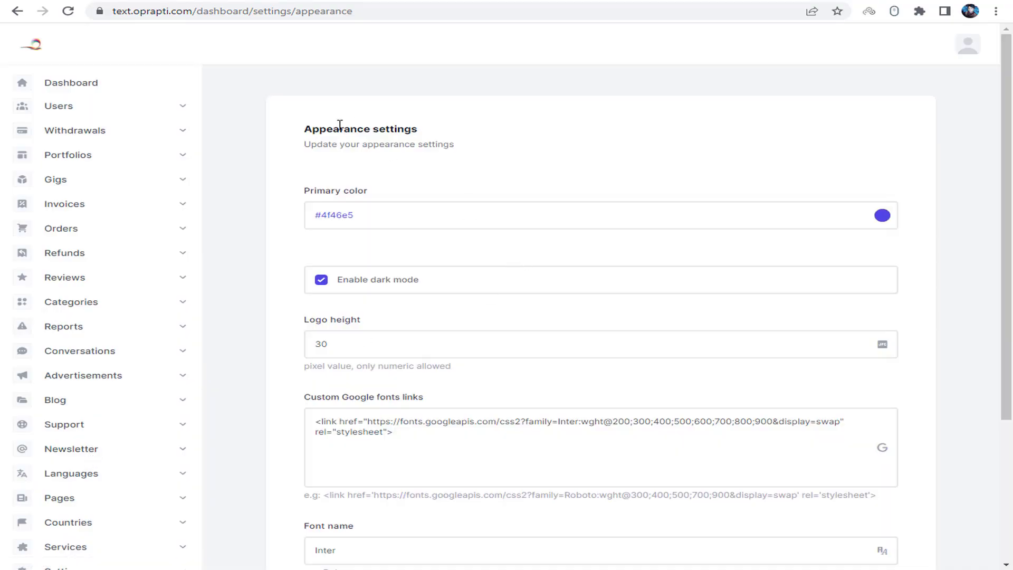
{"action": "left_click_drag", "start_coordinate": [320, 129], "coordinate": [470, 131]}
{"action": "left_click_drag", "start_coordinate": [318, 191], "coordinate": [437, 195]}
Switch to the marketplace home page and check which buttons use the primary color
{"action": "left_click", "coordinate": [639, 1]}
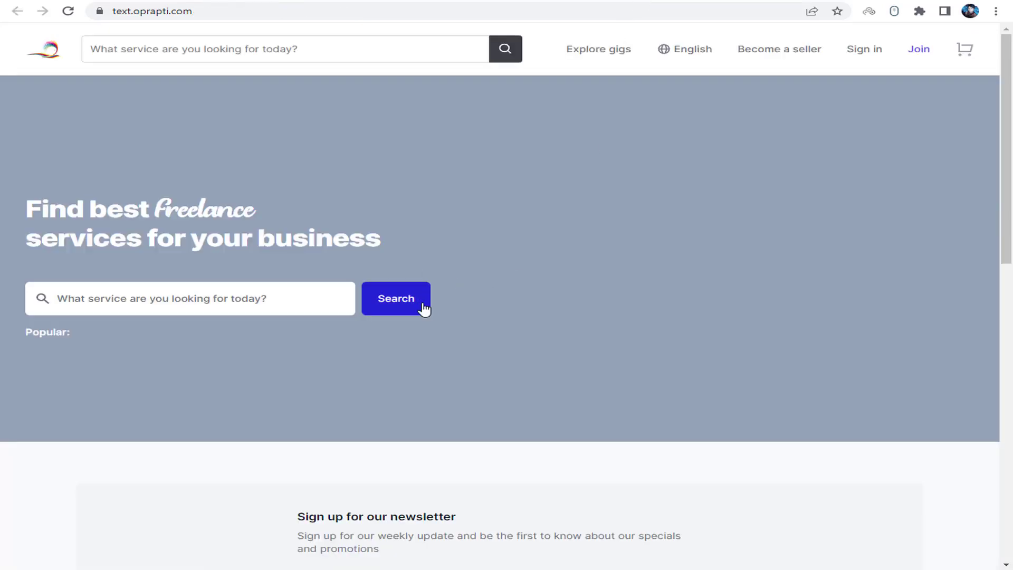
{"action": "scroll", "coordinate": [689, 248], "scroll_direction": "down", "scroll_amount": 5}
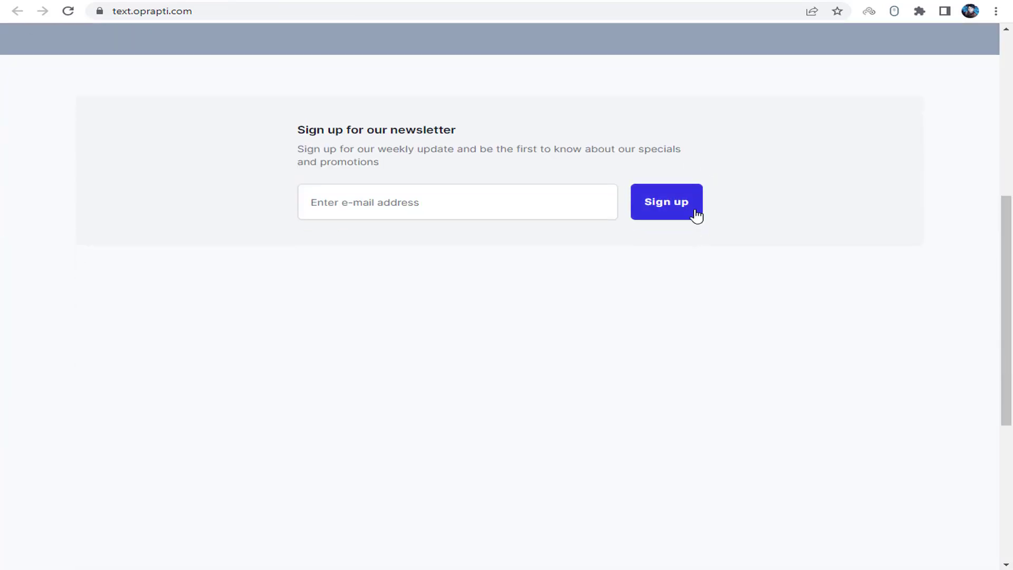
{"action": "scroll", "coordinate": [659, 264], "scroll_direction": "down", "scroll_amount": 4}
{"action": "scroll", "coordinate": [570, 253], "scroll_direction": "up", "scroll_amount": 4}
{"action": "scroll", "coordinate": [561, 241], "scroll_direction": "up", "scroll_amount": 5}
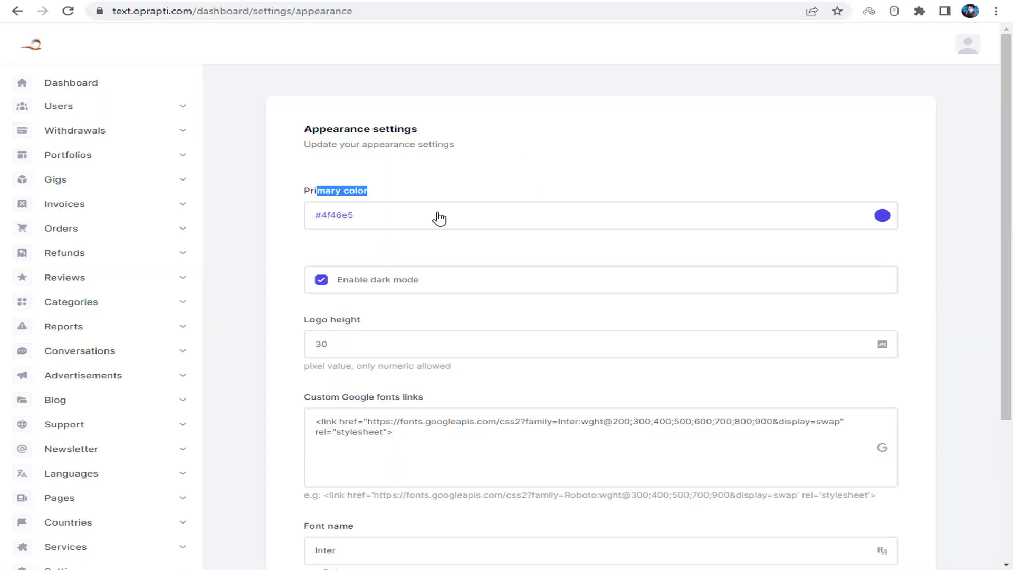
Return to the Appearance settings and set the site's primary color to the orange #f86b0d
{"action": "left_click", "coordinate": [436, 218]}
{"action": "left_click_drag", "start_coordinate": [455, 341], "coordinate": [468, 343]}
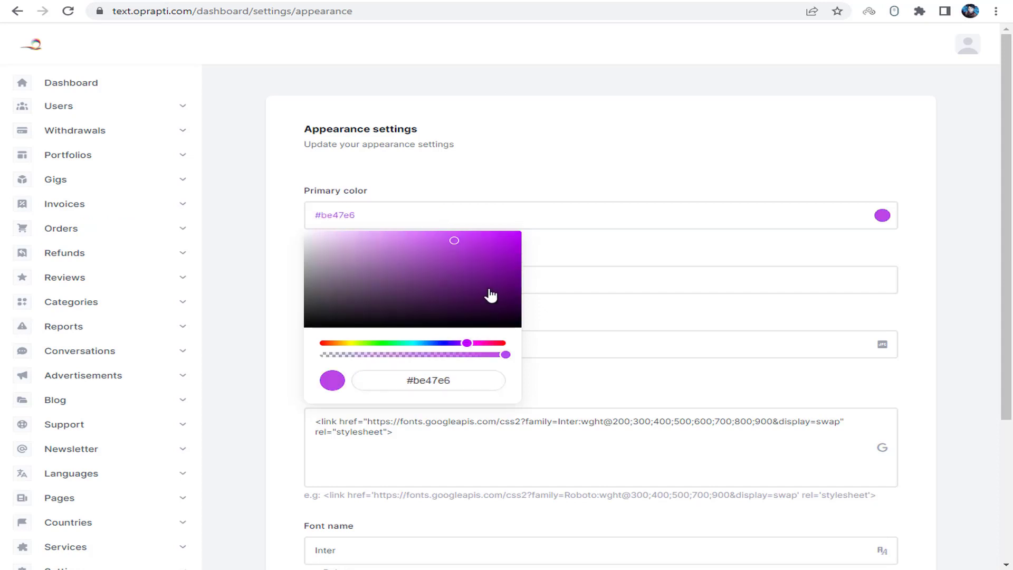
{"action": "left_click", "coordinate": [501, 245]}
{"action": "left_click", "coordinate": [340, 343]}
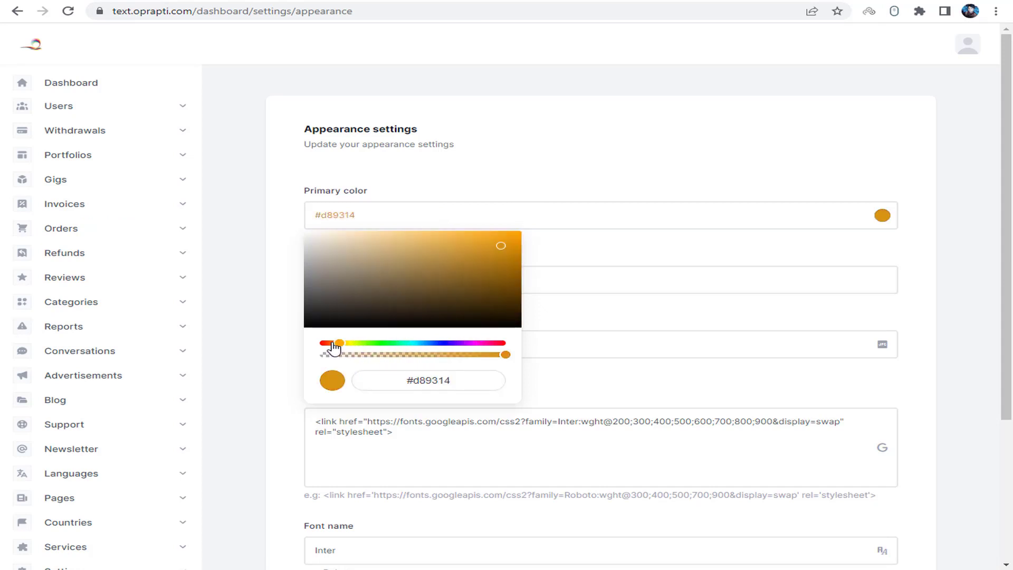
{"action": "left_click", "coordinate": [509, 240]}
{"action": "left_click", "coordinate": [448, 270]}
{"action": "left_click", "coordinate": [444, 343]}
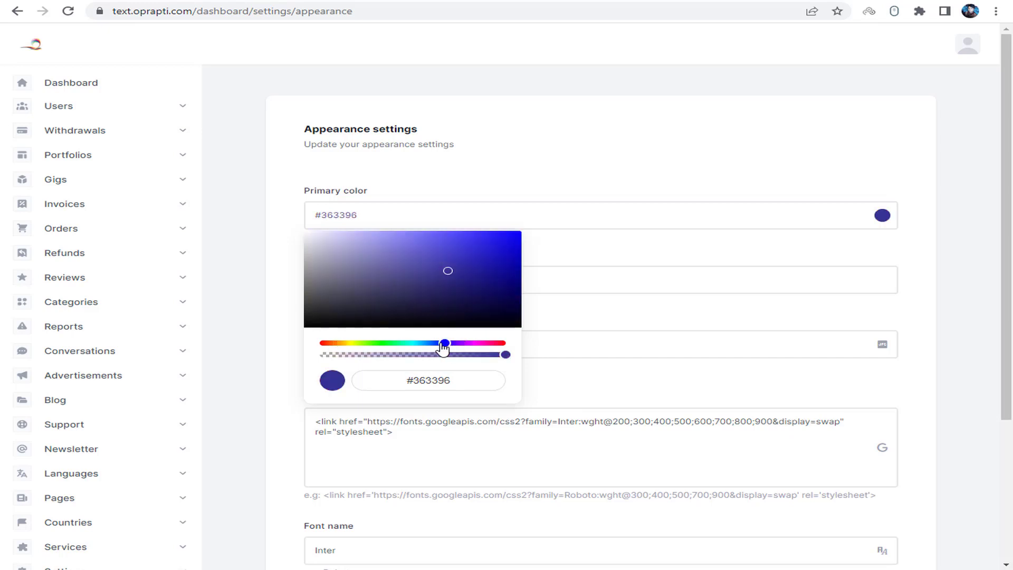
{"action": "left_click", "coordinate": [501, 282]}
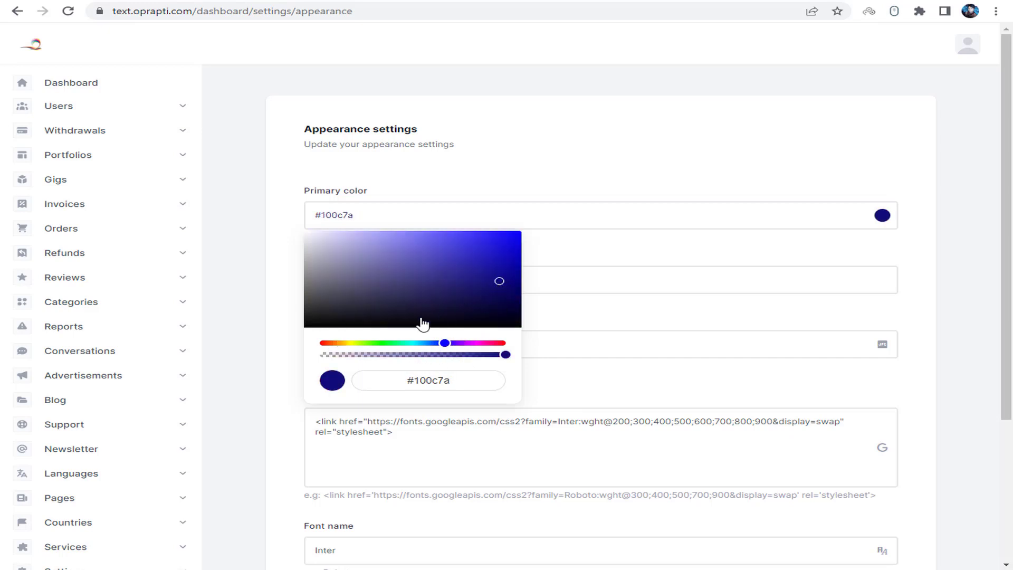
{"action": "left_click", "coordinate": [355, 343]}
{"action": "left_click", "coordinate": [514, 232]}
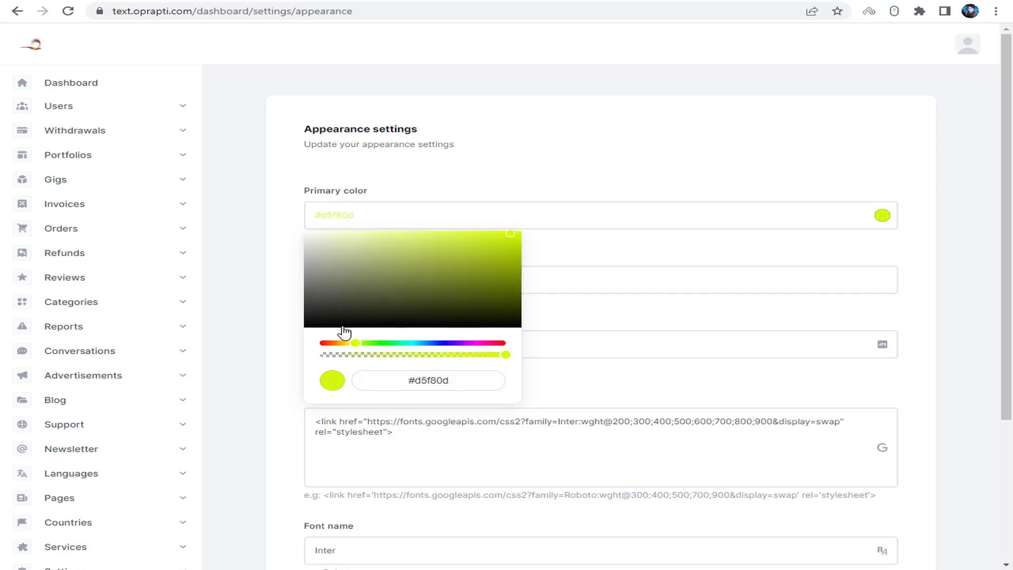
{"action": "left_click", "coordinate": [330, 343]}
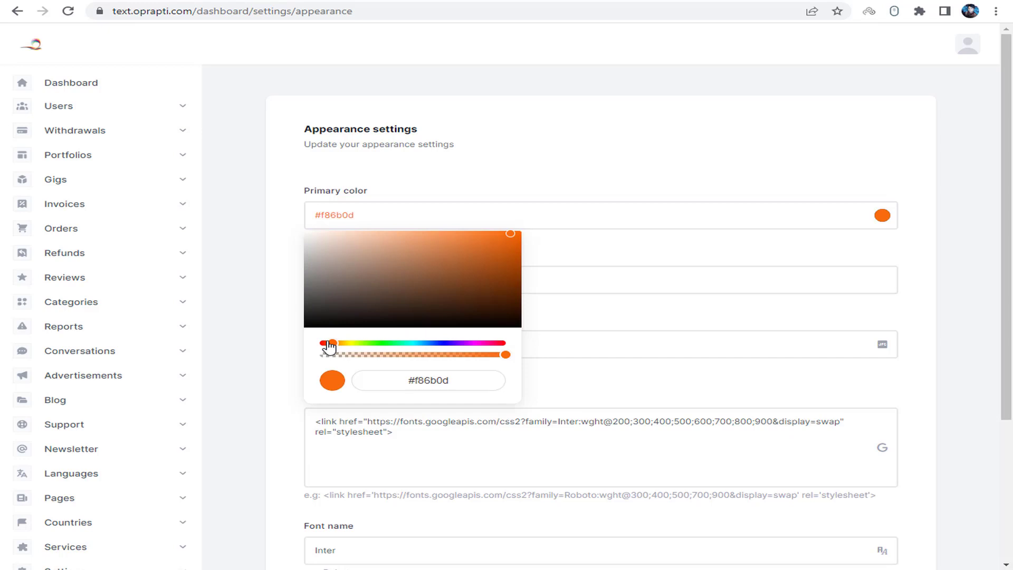
{"action": "left_click", "coordinate": [658, 220]}
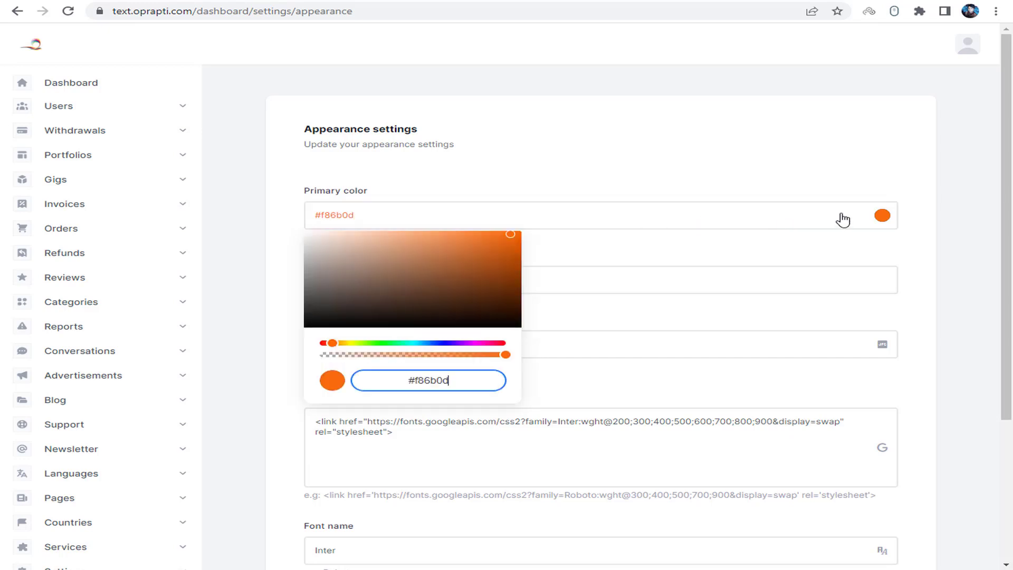
{"action": "left_click", "coordinate": [676, 171]}
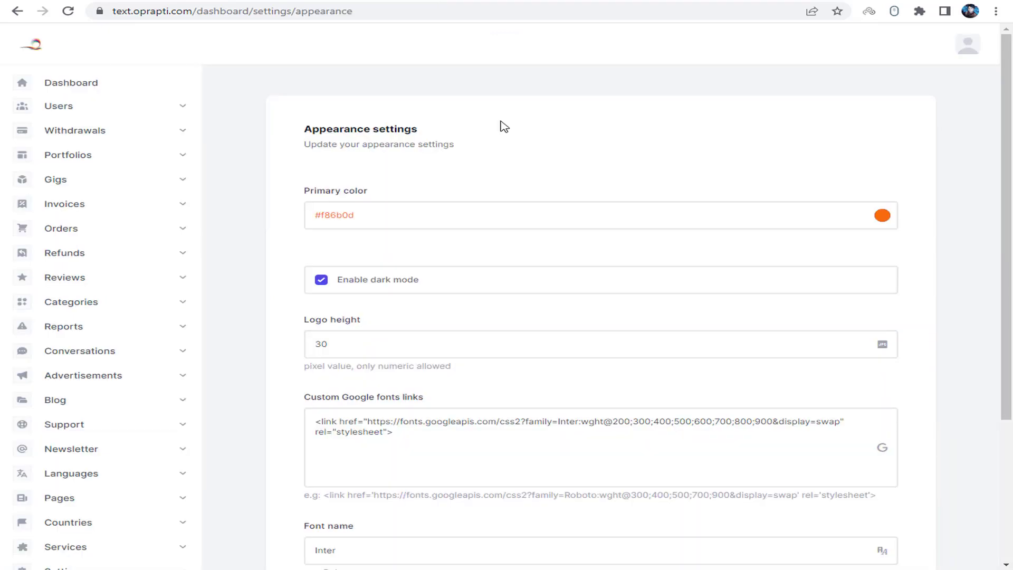
Set the logo height to 40 pixels
{"action": "double_click", "coordinate": [364, 343]}
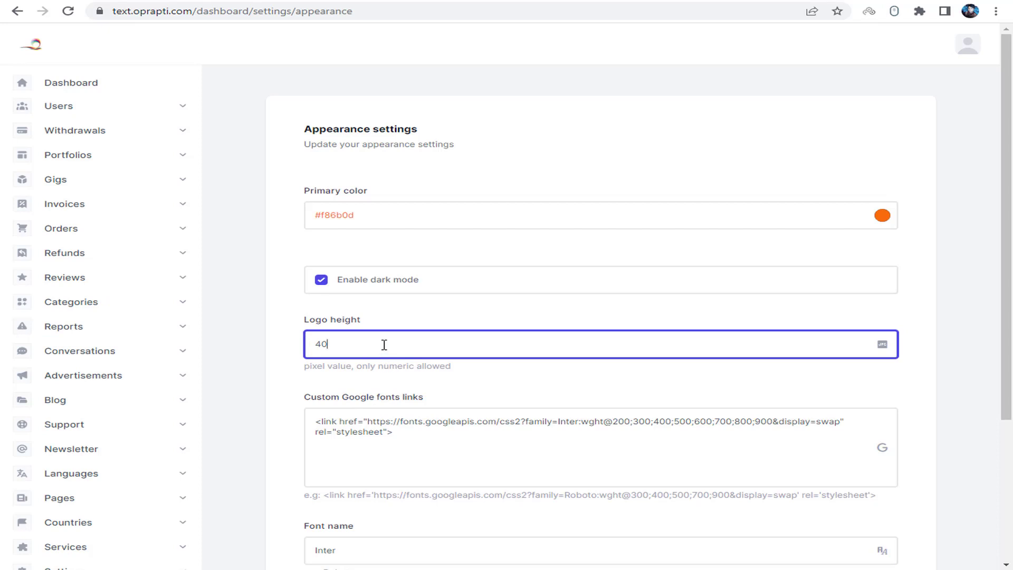
{"action": "scroll", "coordinate": [385, 358], "scroll_direction": "down", "scroll_amount": 1}
Review the custom Google fonts link and the font name in the Appearance settings
{"action": "left_click_drag", "start_coordinate": [318, 340], "coordinate": [443, 339]}
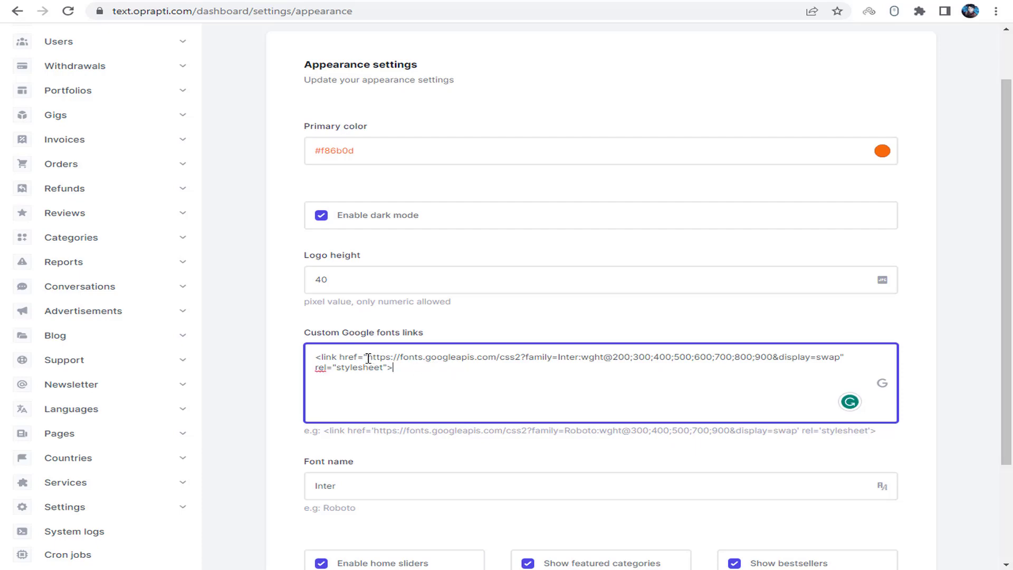
{"action": "left_click_drag", "start_coordinate": [364, 358], "coordinate": [641, 365]}
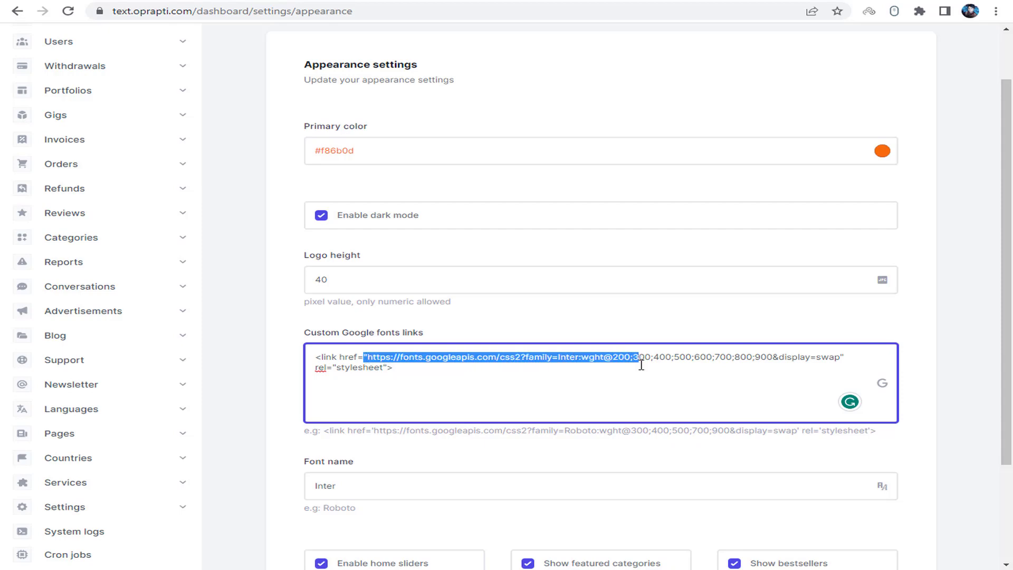
{"action": "left_click", "coordinate": [444, 381]}
{"action": "scroll", "coordinate": [371, 389], "scroll_direction": "down", "scroll_amount": 1}
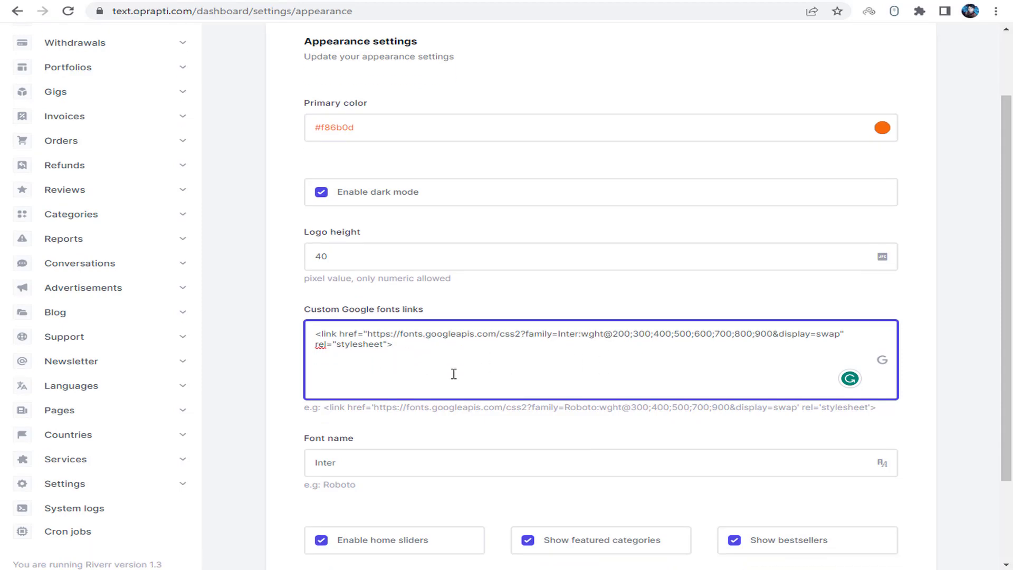
{"action": "left_click", "coordinate": [385, 413]}
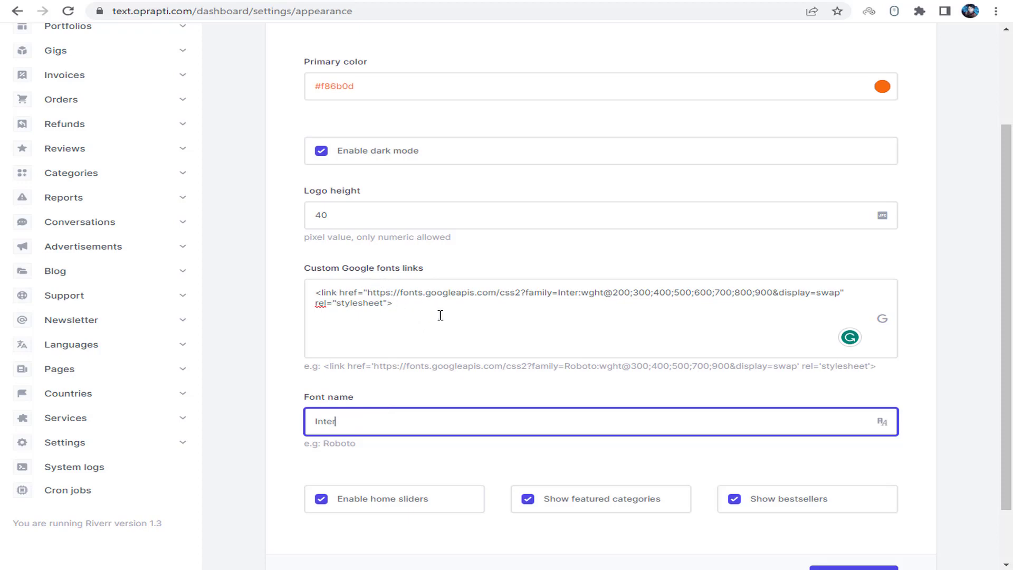
{"action": "scroll", "coordinate": [440, 315], "scroll_direction": "down", "scroll_amount": 1}
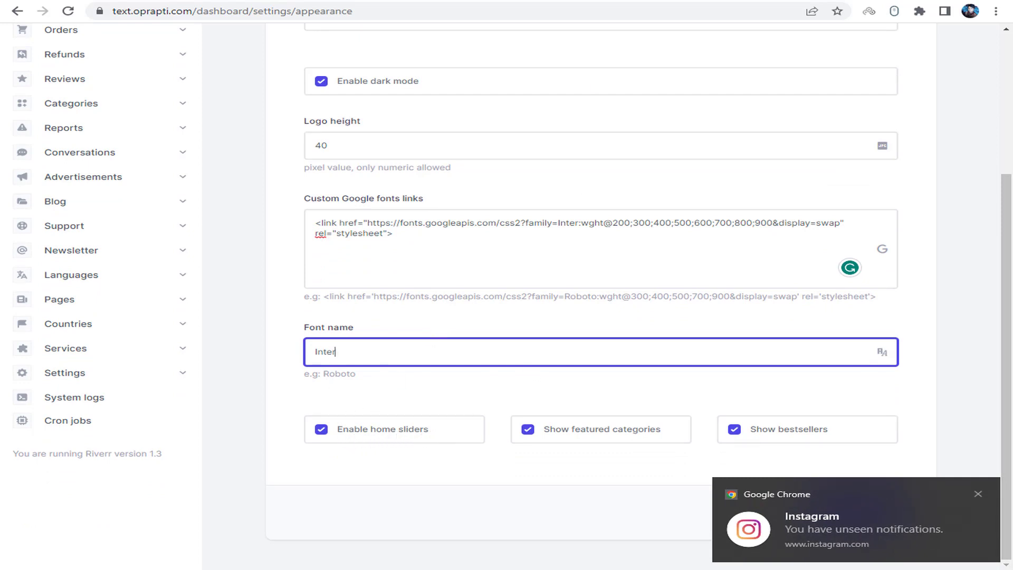
Compare the home sliders, featured categories and bestsellers options with the home page, ending on the Appearance settings
{"action": "key", "text": "ctrl+Tab"}
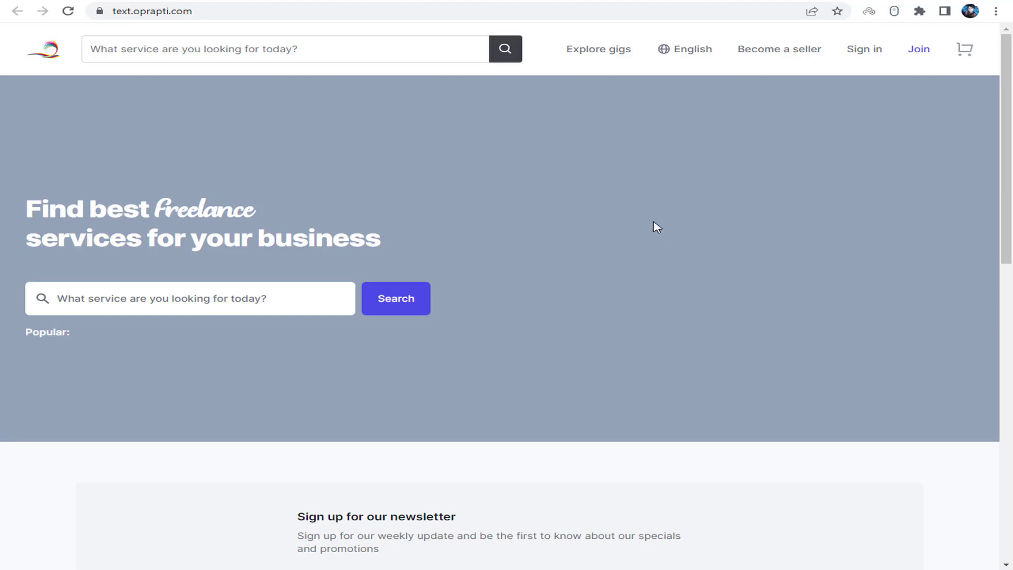
{"action": "key", "text": "ctrl+Tab"}
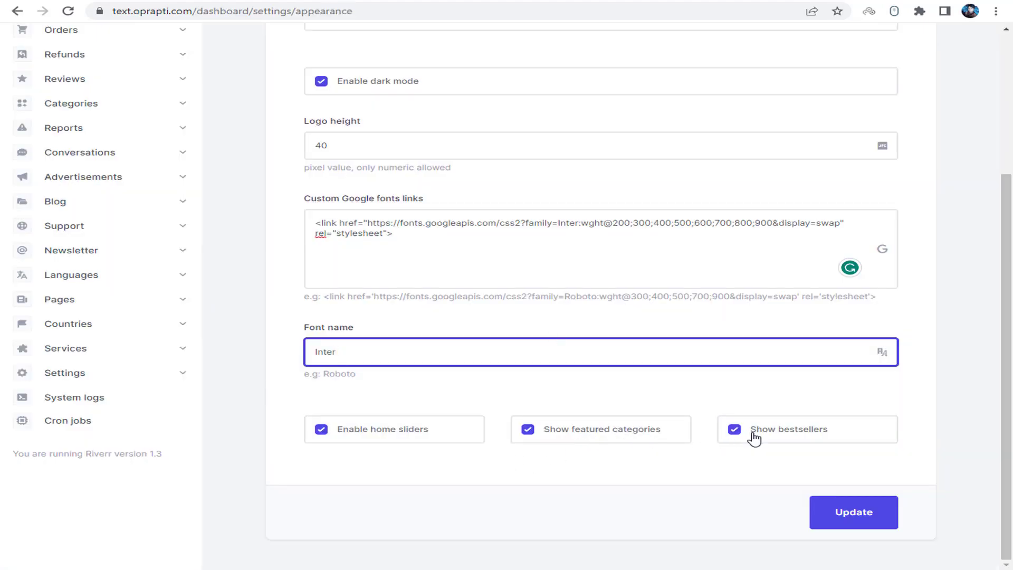
{"action": "key", "text": "ctrl+Tab"}
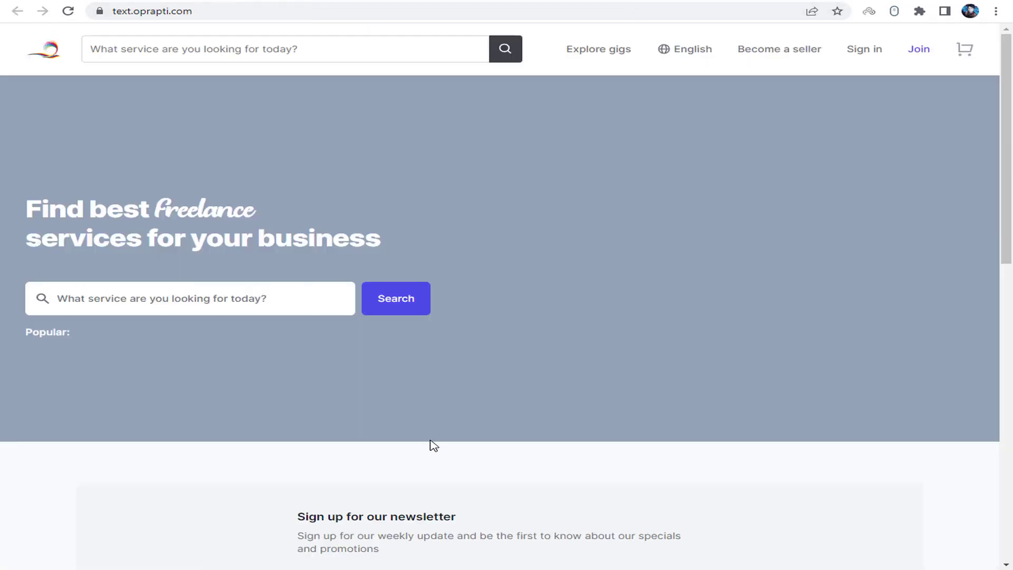
{"action": "scroll", "coordinate": [331, 253], "scroll_direction": "down", "scroll_amount": 5}
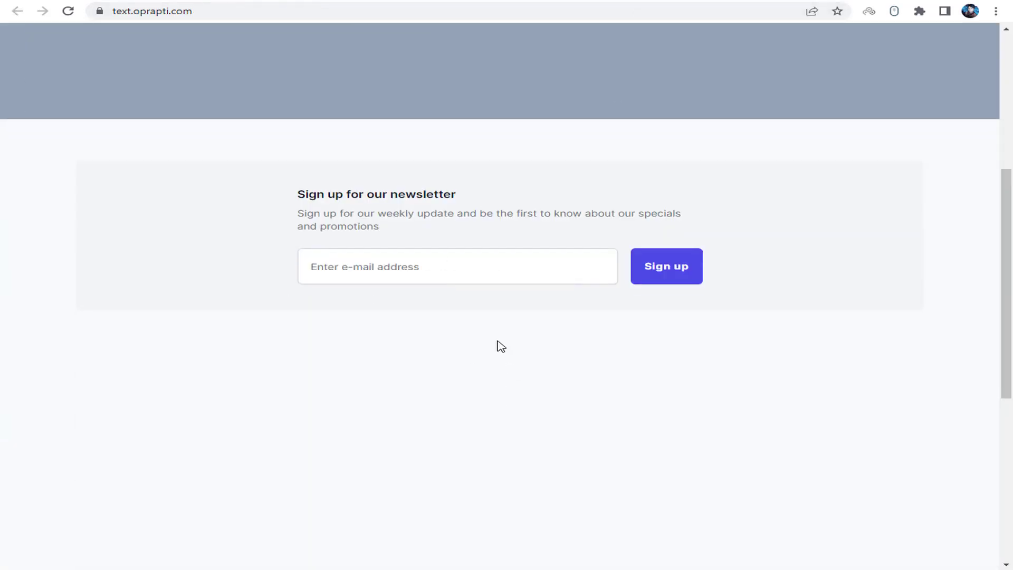
{"action": "key", "text": "ctrl+shift+Tab"}
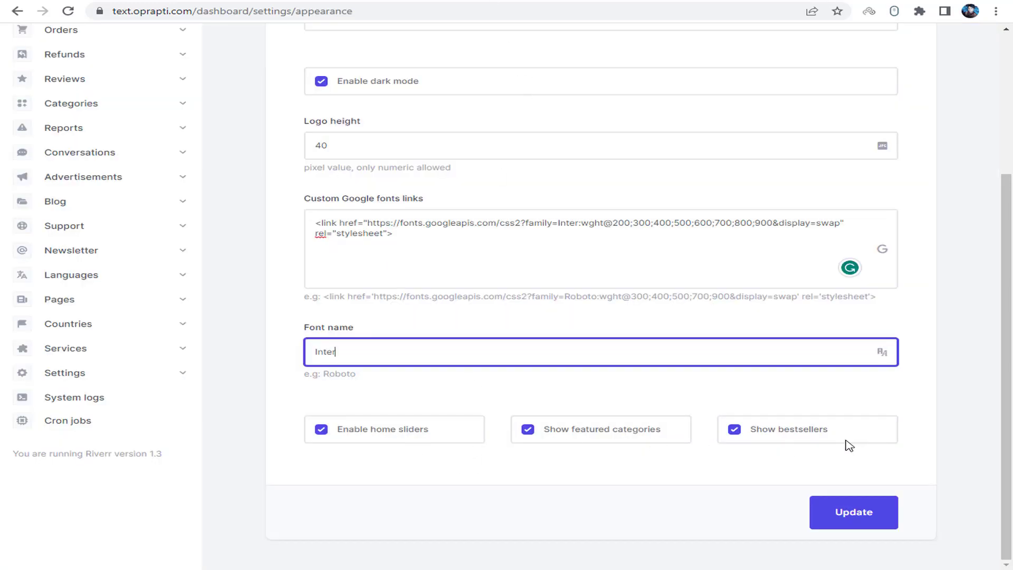
Save the appearance settings and switch to the marketplace home page
{"action": "left_click", "coordinate": [858, 507]}
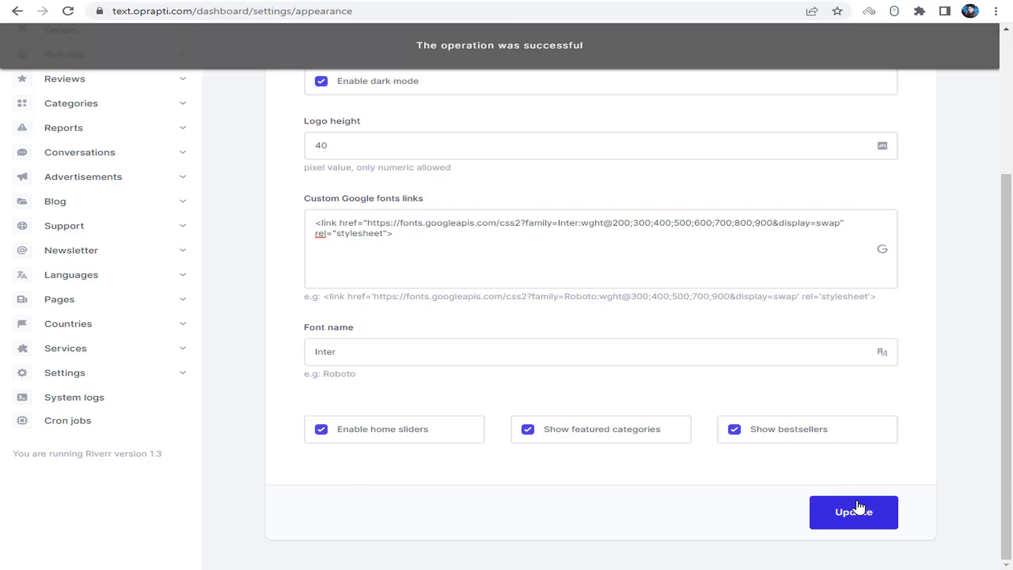
{"action": "key", "text": "ctrl+Tab"}
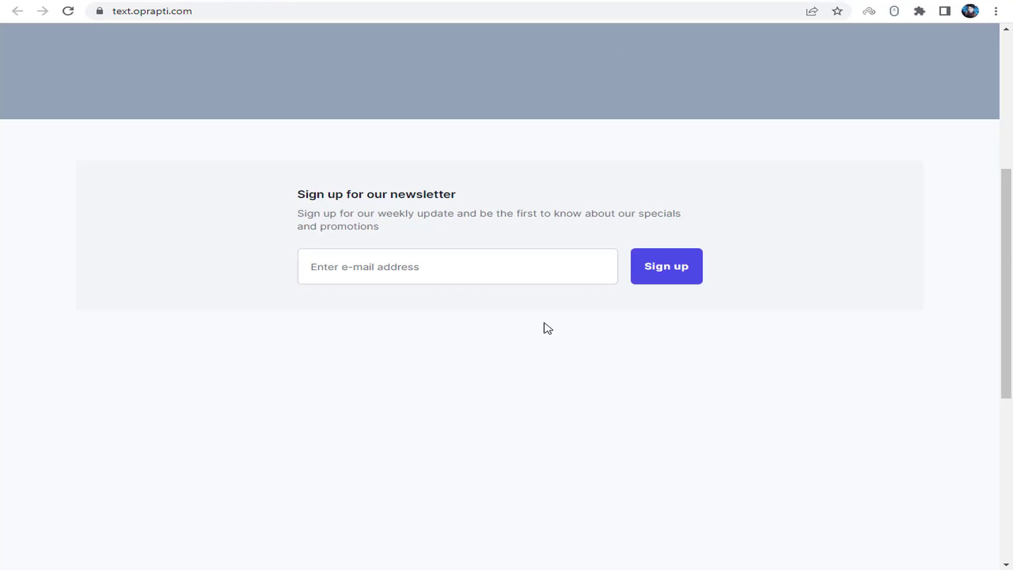
Reload the marketplace home page and check the primary color and logo size down to the newsletter section
{"action": "key", "text": "ctrl+shift+Tab"}
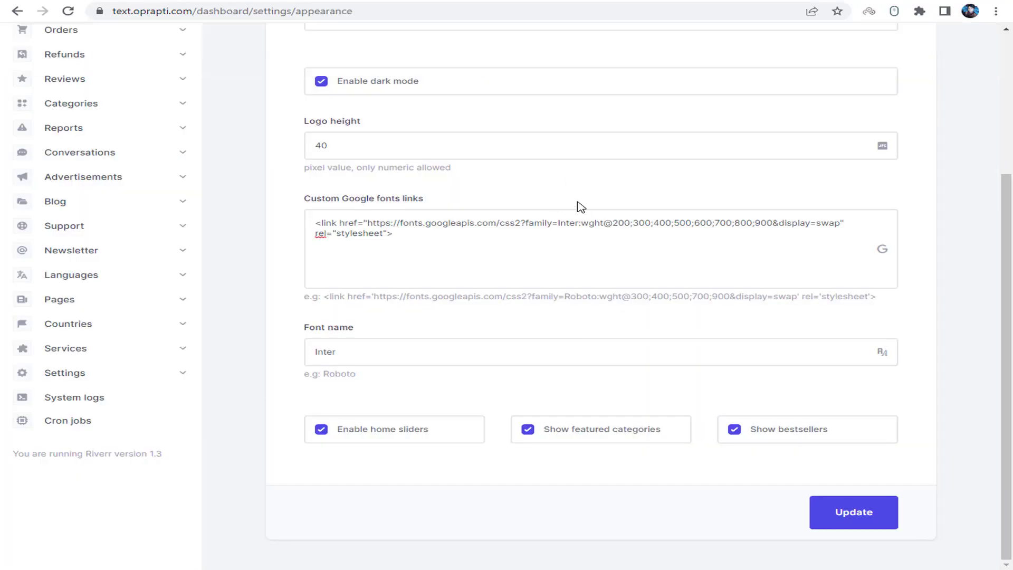
{"action": "key", "text": "ctrl+Tab"}
{"action": "scroll", "coordinate": [192, 79], "scroll_direction": "up", "scroll_amount": 6}
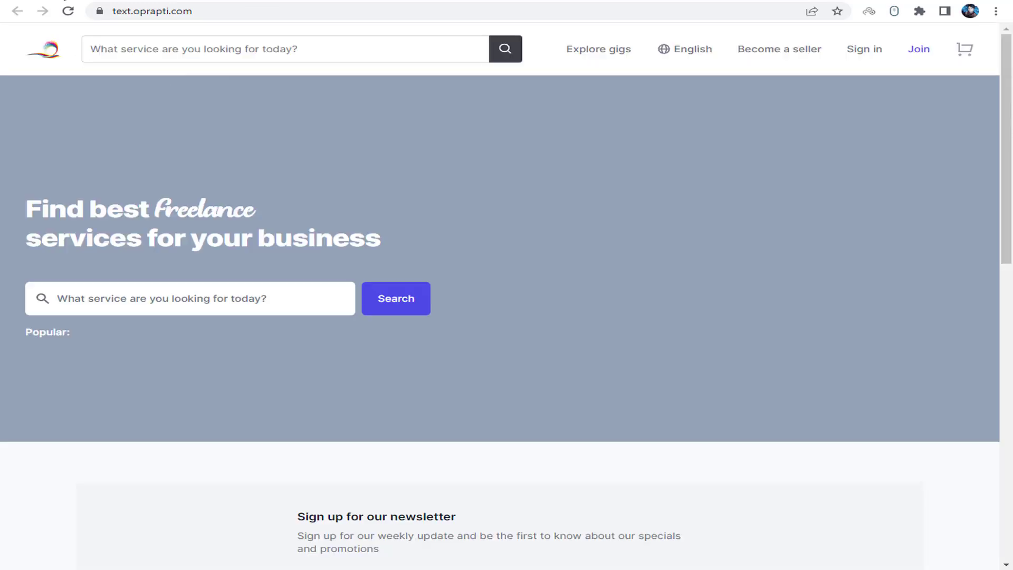
{"action": "left_click", "coordinate": [68, 11]}
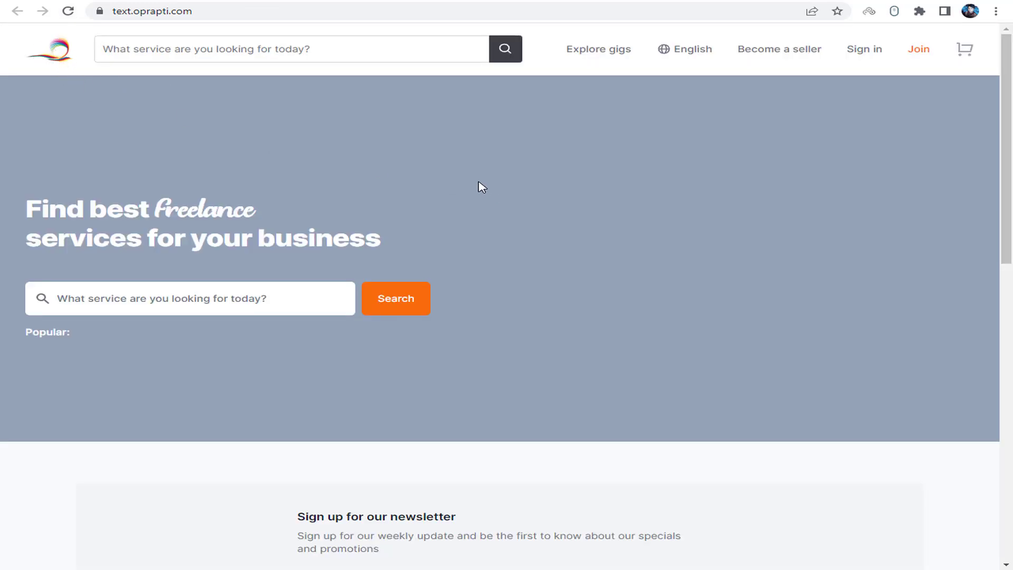
{"action": "scroll", "coordinate": [635, 299], "scroll_direction": "down", "scroll_amount": 4}
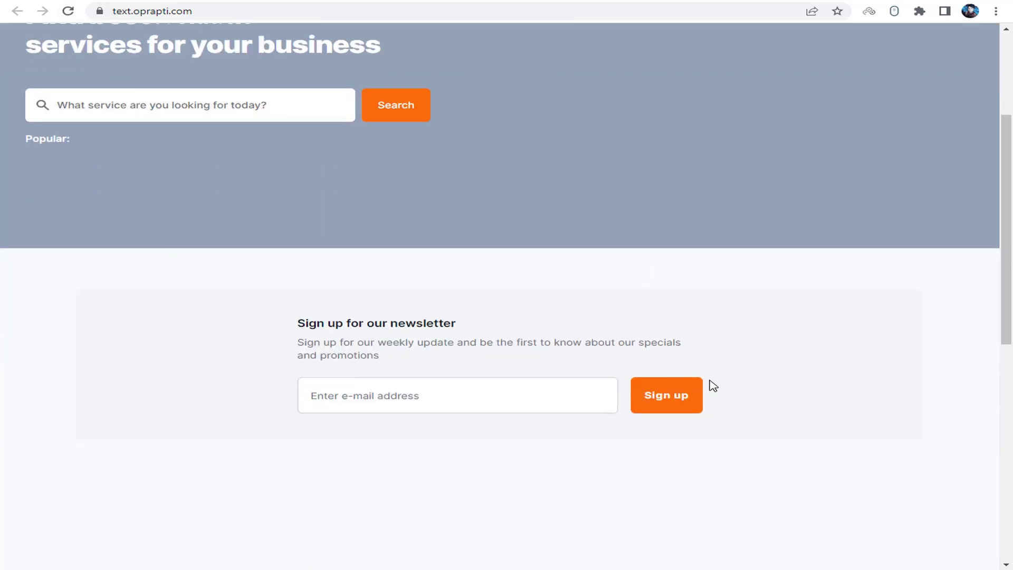
{"action": "scroll", "coordinate": [535, 153], "scroll_direction": "up", "scroll_amount": 4}
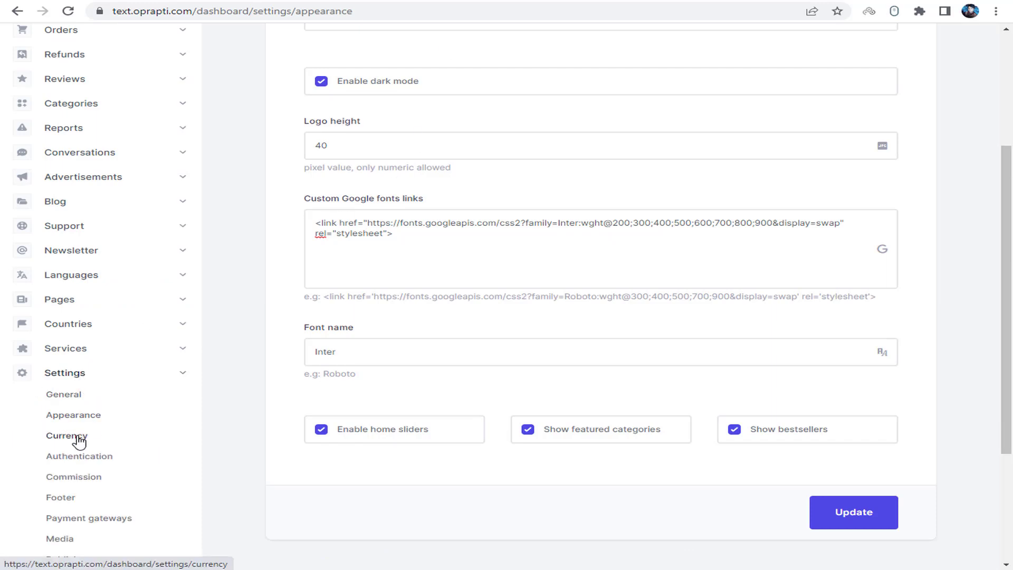
Open the Currency settings and review the currency name, currency code and exchange rate
{"action": "left_click", "coordinate": [74, 437]}
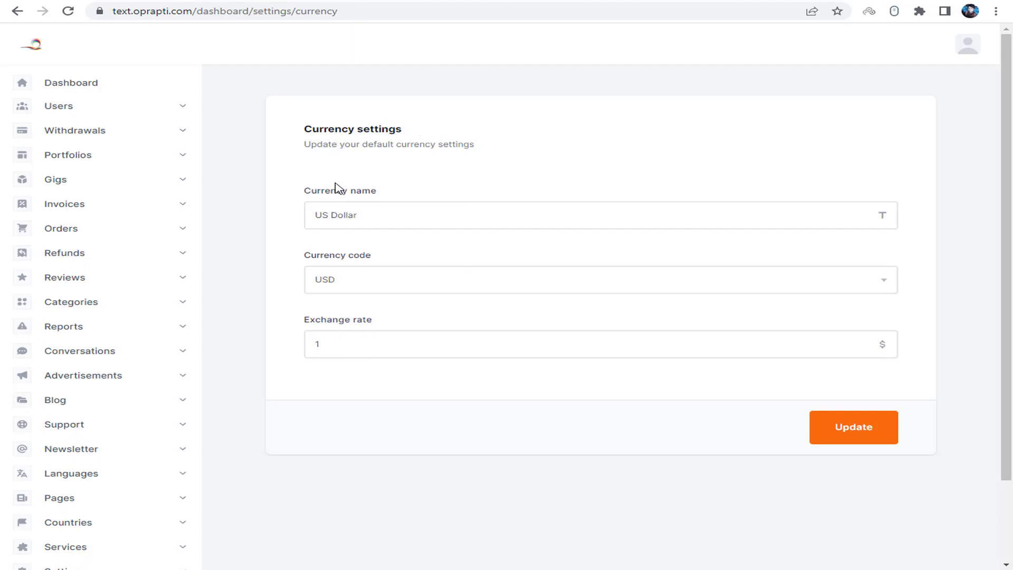
{"action": "left_click_drag", "start_coordinate": [311, 190], "coordinate": [436, 190]}
{"action": "left_click", "coordinate": [383, 216]}
{"action": "left_click_drag", "start_coordinate": [361, 215], "coordinate": [312, 215]}
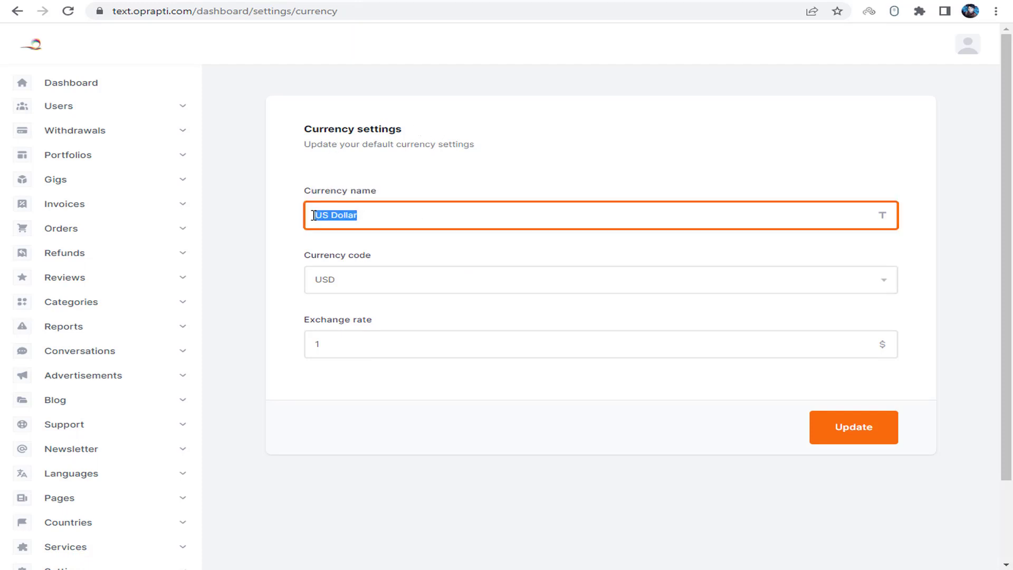
{"action": "left_click_drag", "start_coordinate": [336, 256], "coordinate": [377, 284]}
{"action": "left_click", "coordinate": [377, 284]}
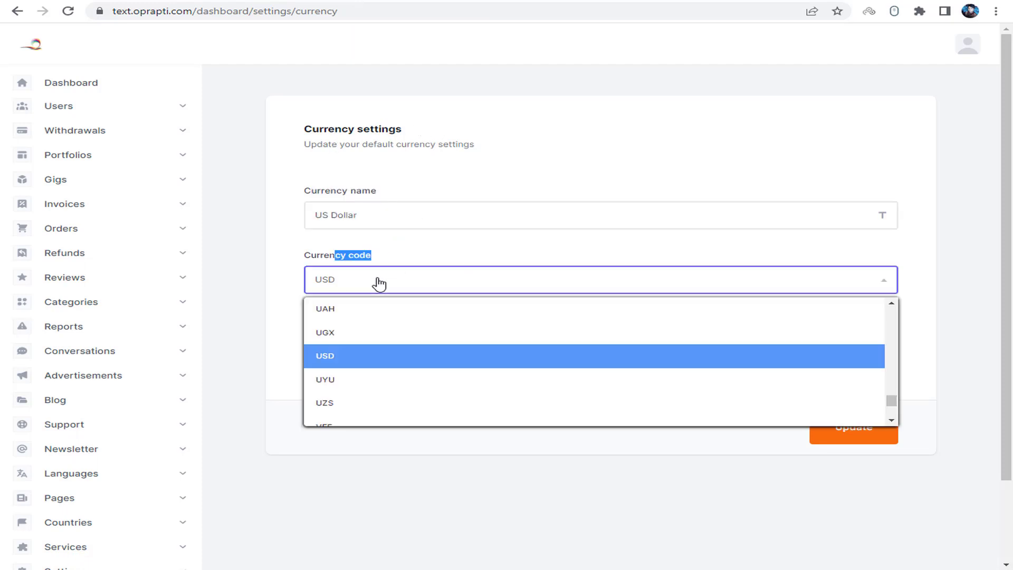
{"action": "left_click", "coordinate": [362, 355]}
{"action": "left_click_drag", "start_coordinate": [337, 320], "coordinate": [391, 323]}
{"action": "left_click", "coordinate": [367, 347]}
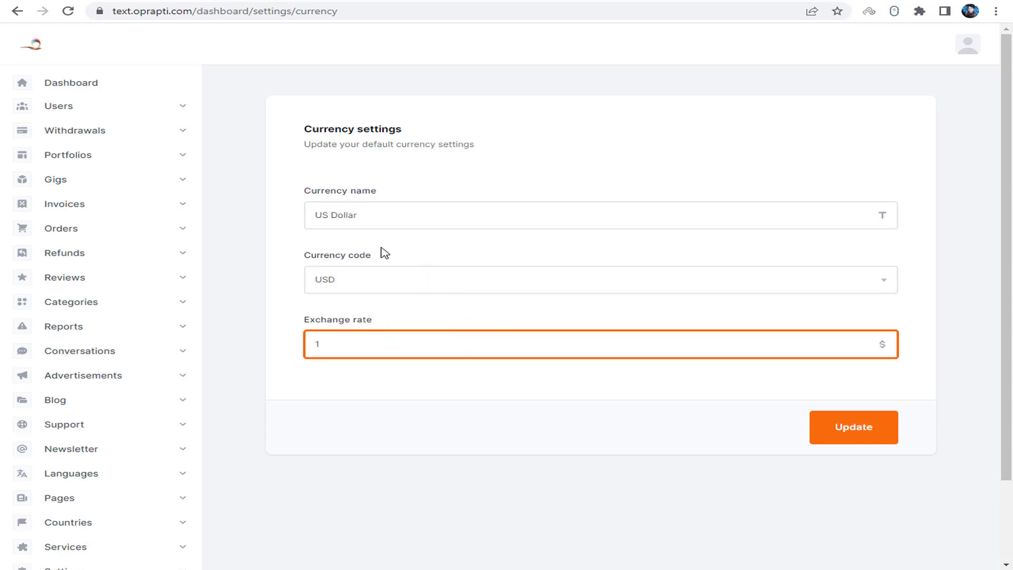
{"action": "left_click", "coordinate": [390, 219]}
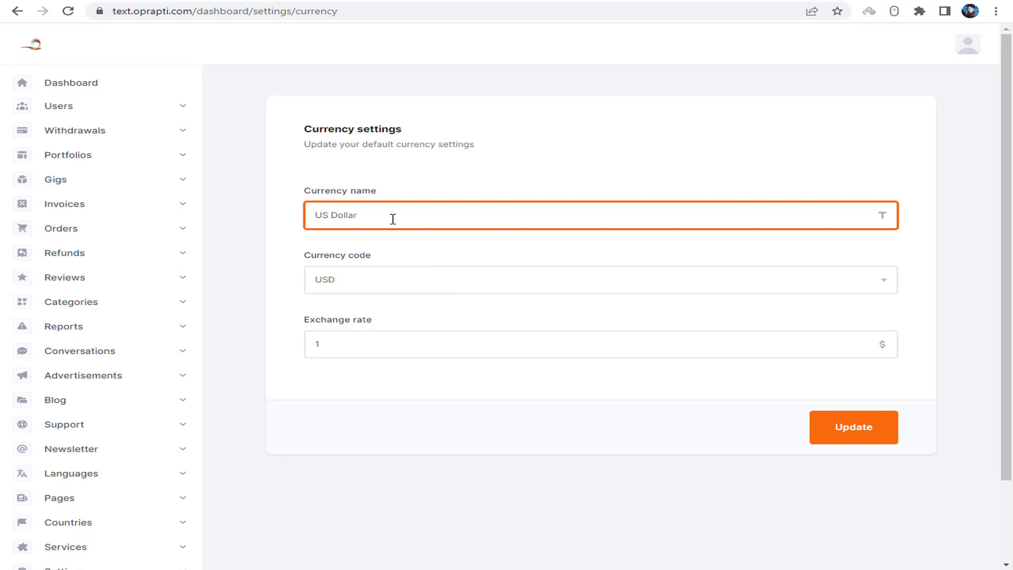
Browse the available currency codes without changing the selection, and recheck the currency name and exchange rate
{"action": "left_click", "coordinate": [366, 283]}
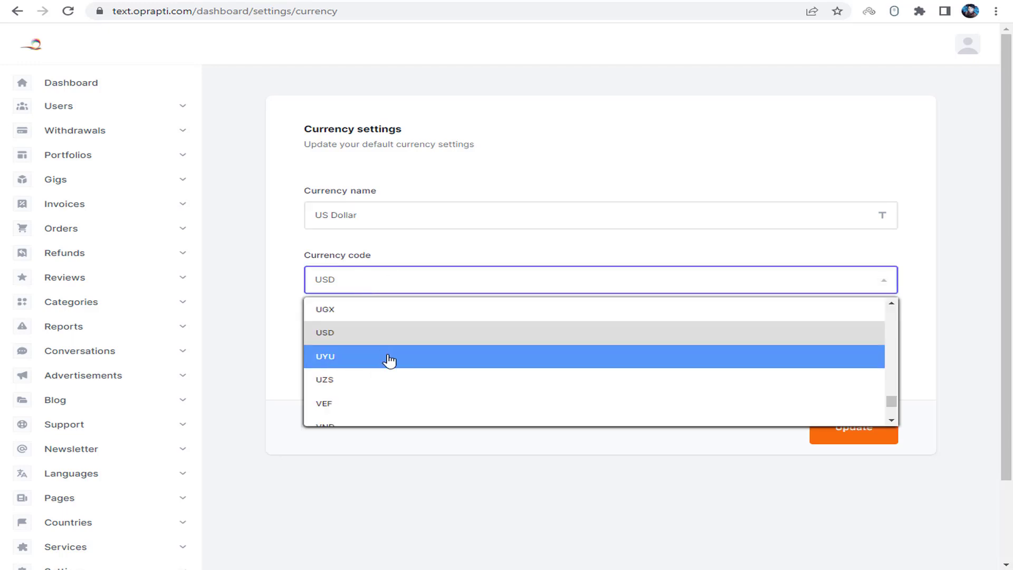
{"action": "scroll", "coordinate": [391, 364], "scroll_direction": "down", "scroll_amount": 3}
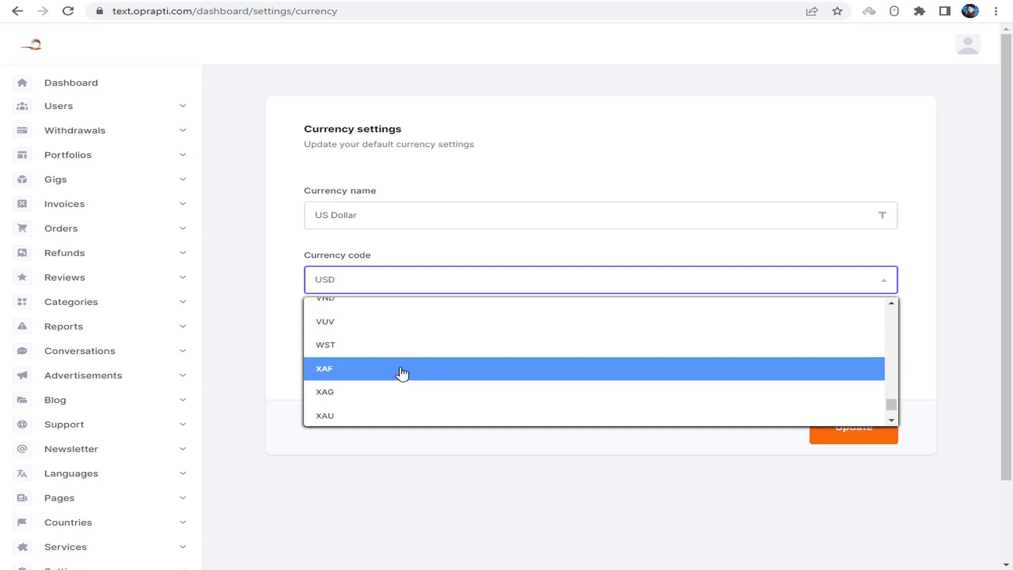
{"action": "scroll", "coordinate": [403, 373], "scroll_direction": "up", "scroll_amount": 10}
{"action": "scroll", "coordinate": [415, 335], "scroll_direction": "up", "scroll_amount": 3}
{"action": "scroll", "coordinate": [414, 329], "scroll_direction": "up", "scroll_amount": 10}
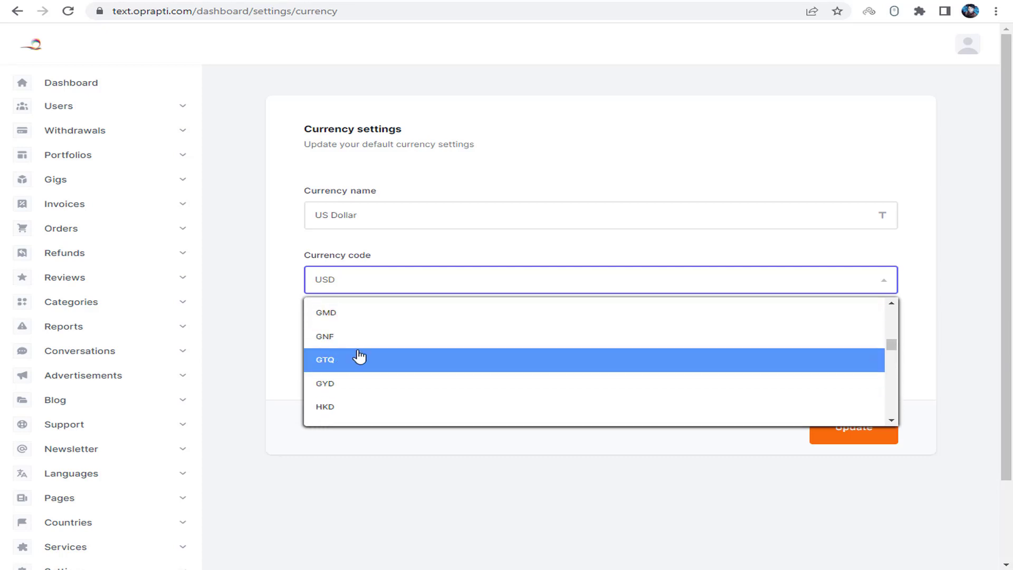
{"action": "scroll", "coordinate": [364, 360], "scroll_direction": "down", "scroll_amount": 2}
{"action": "scroll", "coordinate": [389, 352], "scroll_direction": "down", "scroll_amount": 2}
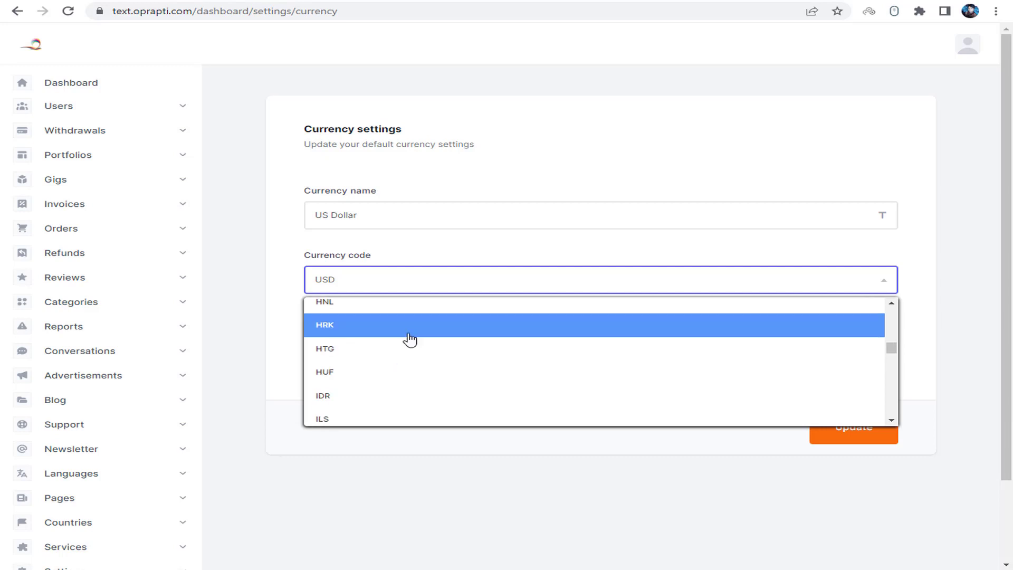
{"action": "scroll", "coordinate": [401, 352], "scroll_direction": "down", "scroll_amount": 1}
{"action": "scroll", "coordinate": [415, 345], "scroll_direction": "up", "scroll_amount": 6}
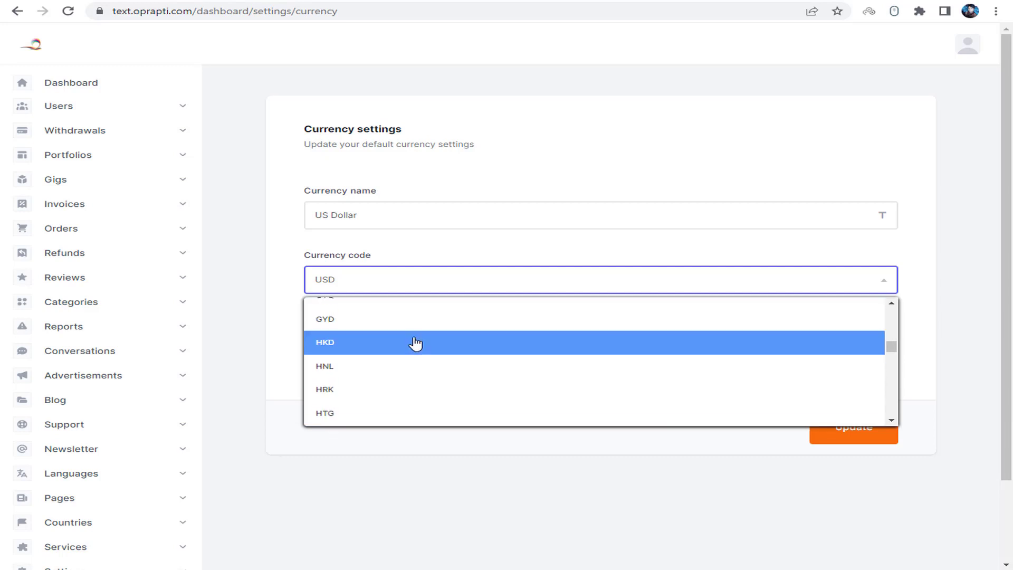
{"action": "scroll", "coordinate": [416, 345], "scroll_direction": "down", "scroll_amount": 4}
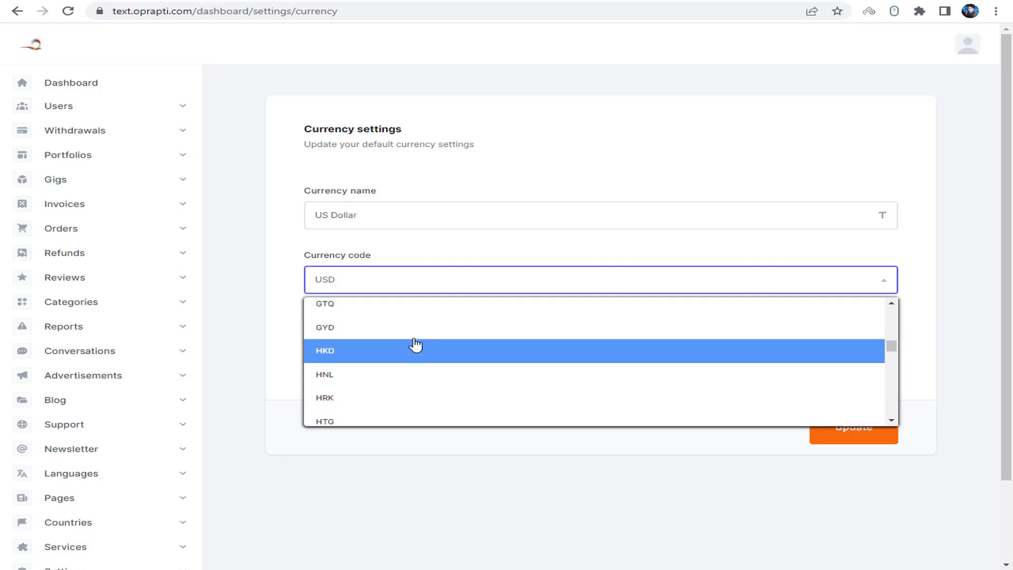
{"action": "scroll", "coordinate": [416, 345], "scroll_direction": "up", "scroll_amount": 2}
{"action": "scroll", "coordinate": [398, 351], "scroll_direction": "down", "scroll_amount": 2}
{"action": "scroll", "coordinate": [397, 360], "scroll_direction": "down", "scroll_amount": 2}
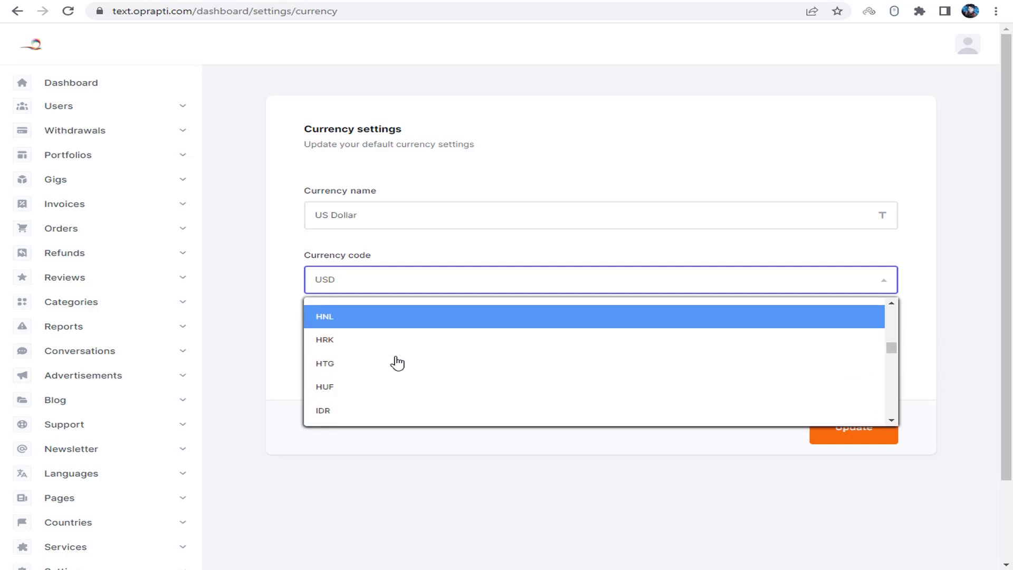
{"action": "scroll", "coordinate": [395, 362], "scroll_direction": "up", "scroll_amount": 1}
{"action": "scroll", "coordinate": [389, 362], "scroll_direction": "down", "scroll_amount": 1}
{"action": "left_click_drag", "start_coordinate": [378, 218], "coordinate": [338, 216]}
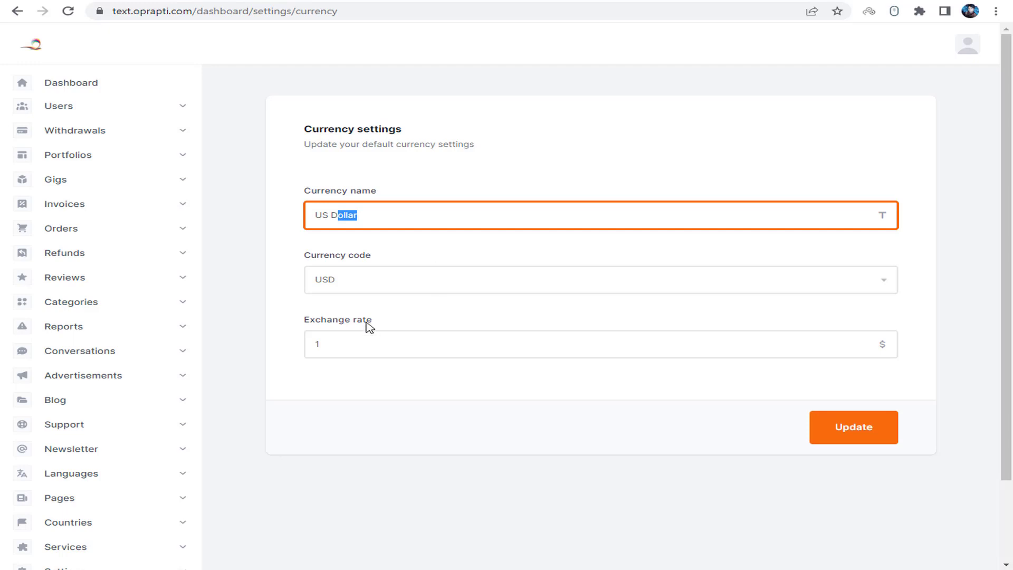
{"action": "left_click_drag", "start_coordinate": [349, 323], "coordinate": [374, 322]}
{"action": "left_click", "coordinate": [399, 335]}
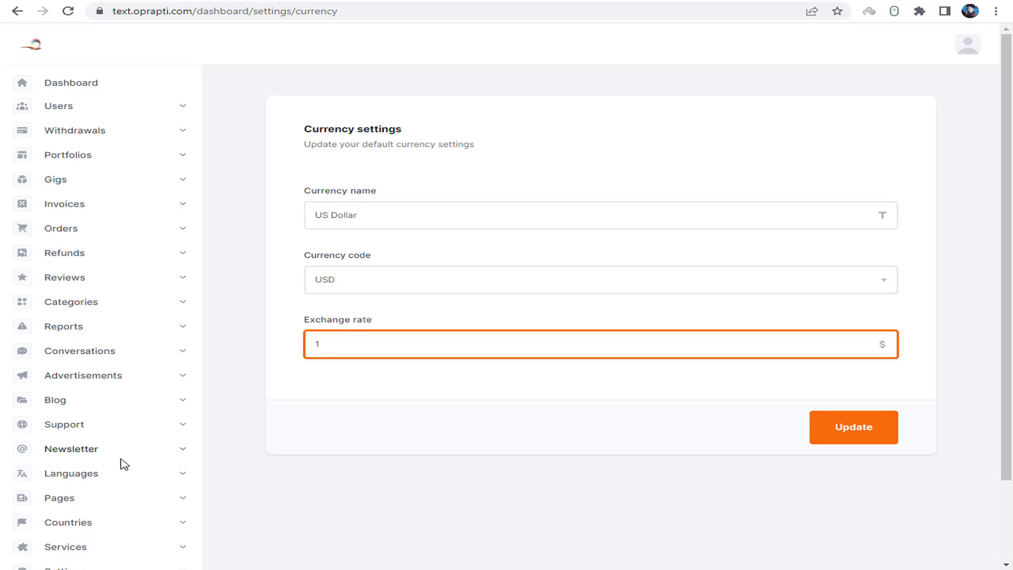
Open the Authentication settings and glance at the marketplace home page, ending on the authentication settings
{"action": "scroll", "coordinate": [126, 468], "scroll_direction": "down", "scroll_amount": 2}
{"action": "left_click", "coordinate": [103, 479]}
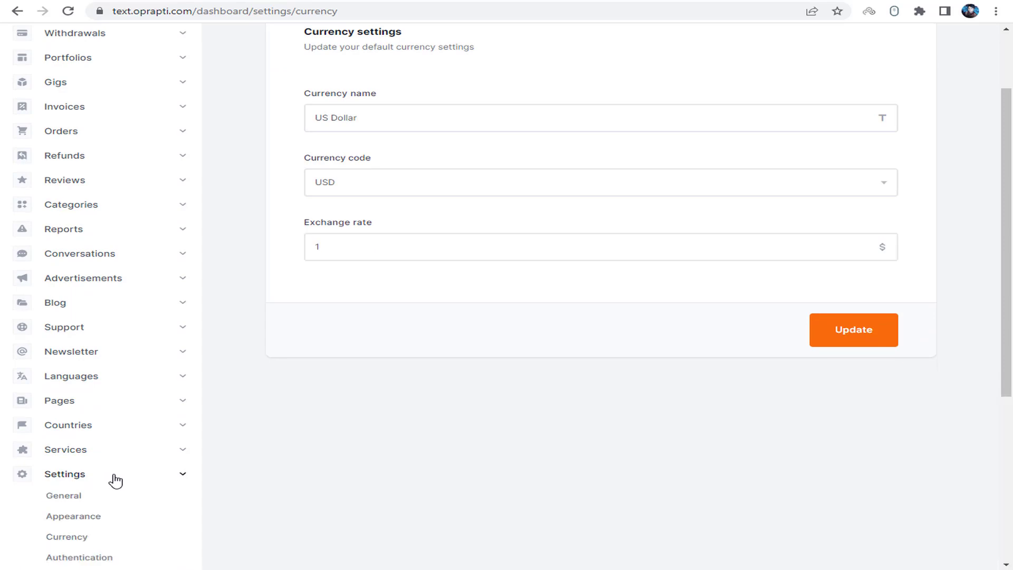
{"action": "scroll", "coordinate": [121, 480], "scroll_direction": "down", "scroll_amount": 1}
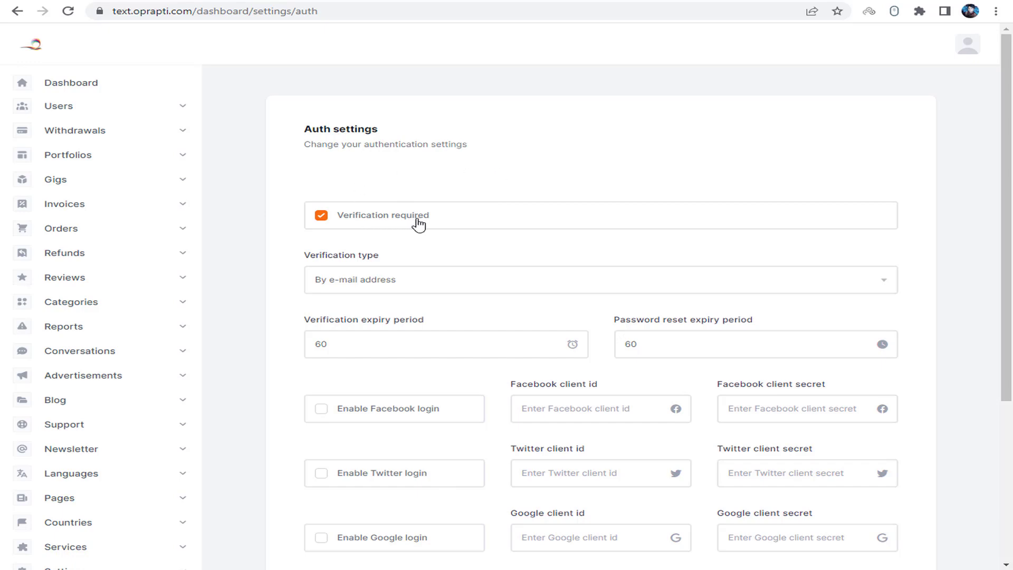
{"action": "key", "text": "ctrl+Tab"}
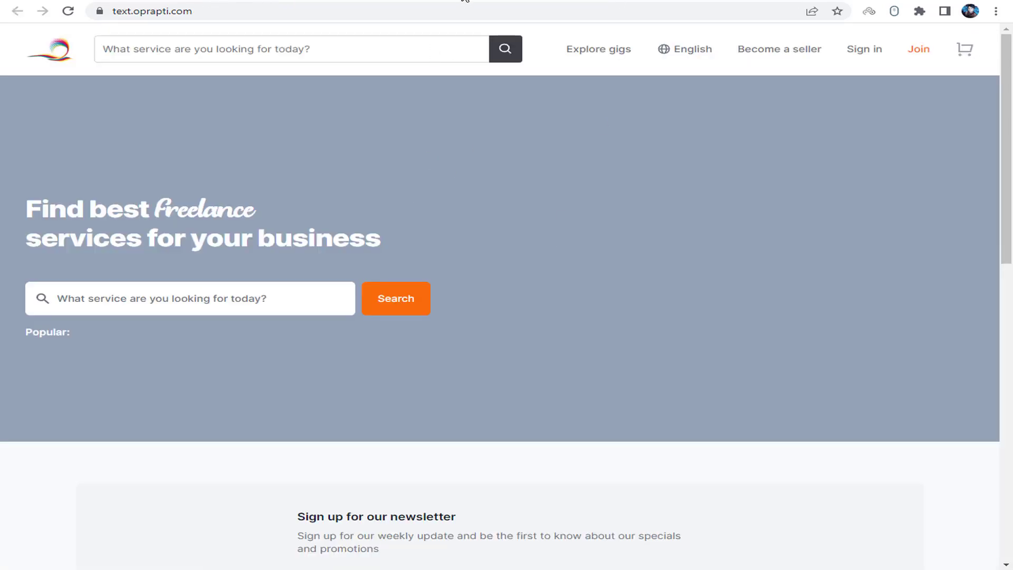
{"action": "key", "text": "ctrl+Tab"}
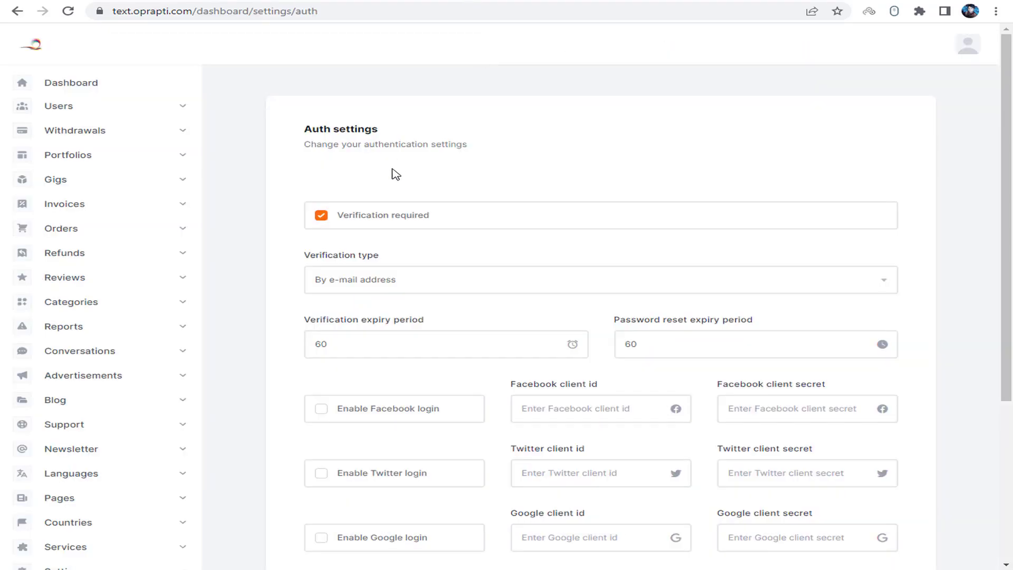
Toggle the verification requirement off and on, and try the From dashboard verification type before restoring By e-mail address
{"action": "left_click", "coordinate": [376, 220]}
{"action": "left_click", "coordinate": [392, 220]}
{"action": "left_click_drag", "start_coordinate": [318, 256], "coordinate": [421, 265]}
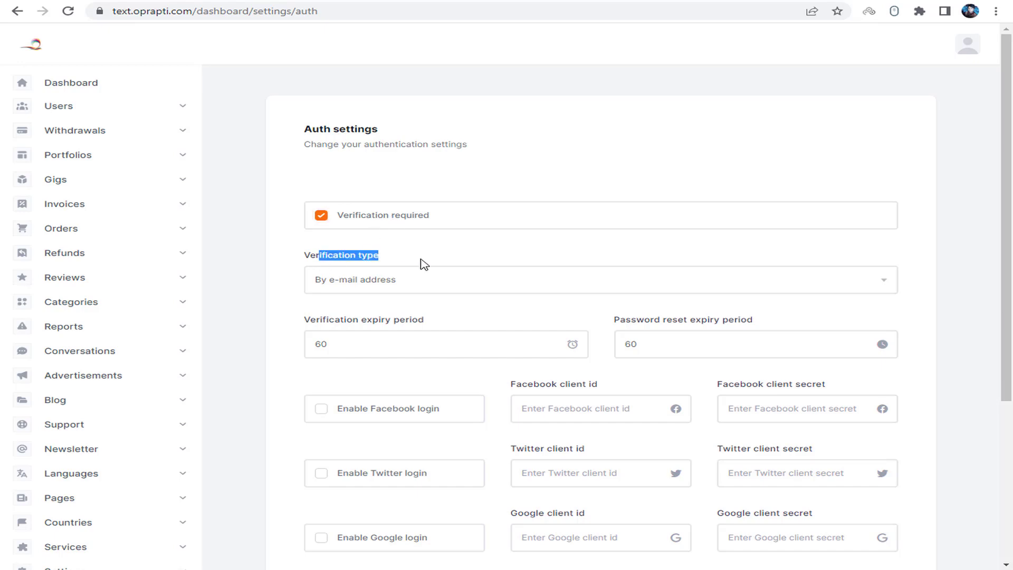
{"action": "left_click", "coordinate": [393, 292]}
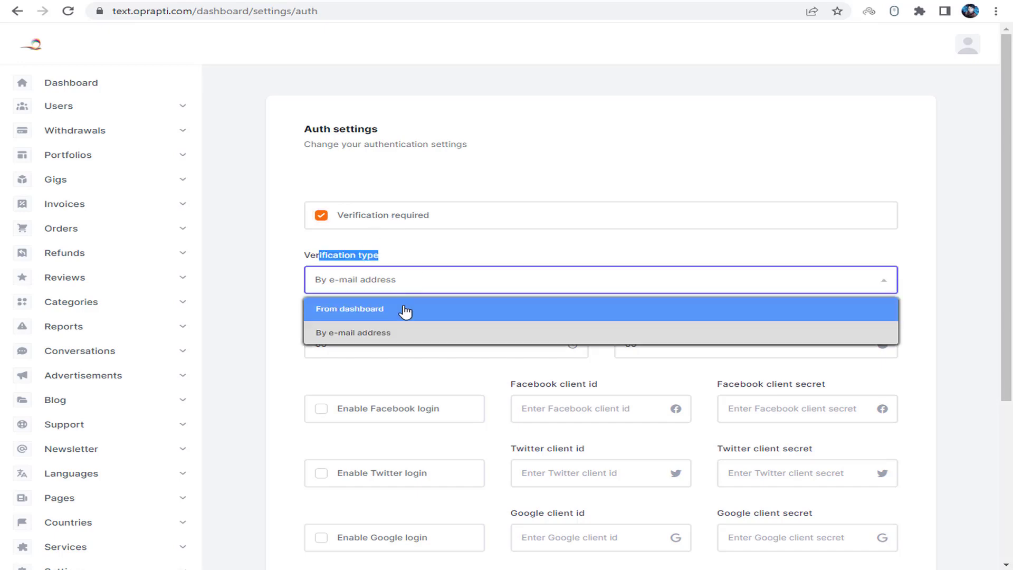
{"action": "left_click", "coordinate": [404, 310]}
{"action": "left_click", "coordinate": [402, 285]}
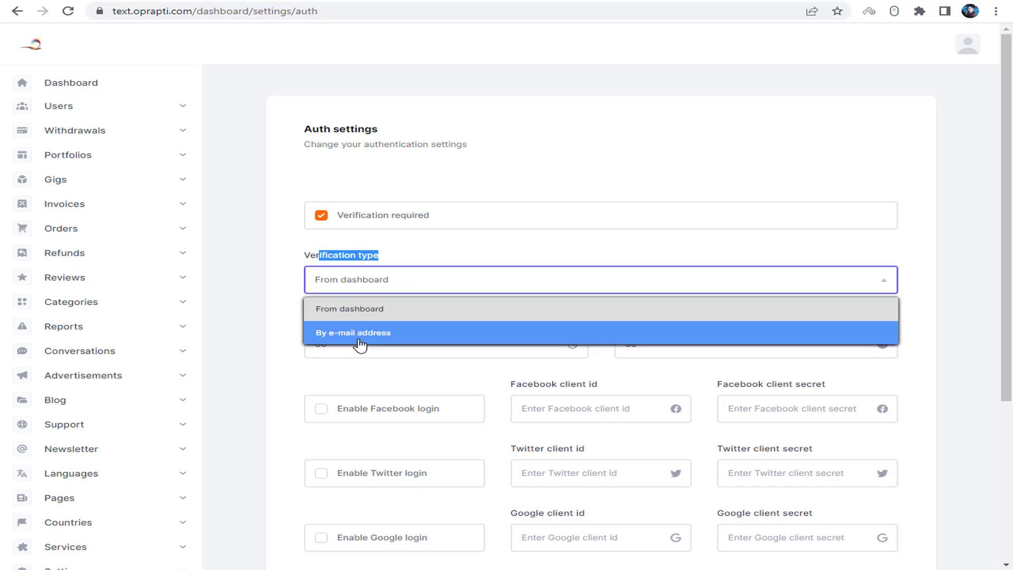
{"action": "left_click", "coordinate": [359, 341]}
{"action": "left_click", "coordinate": [403, 315]}
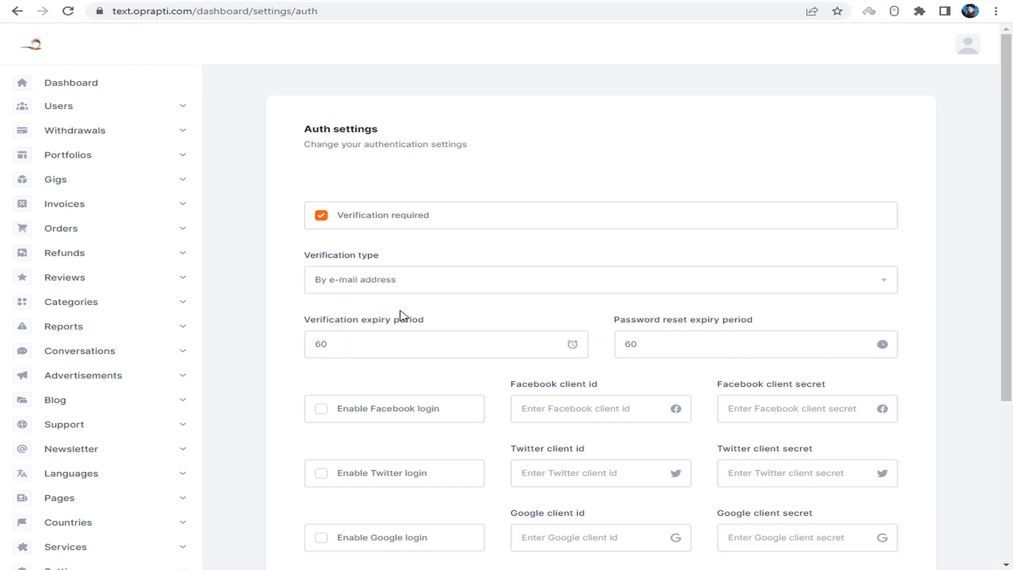
Set the verification expiry period to 60 and review the password reset expiry period
{"action": "scroll", "coordinate": [439, 323], "scroll_direction": "down", "scroll_amount": 3}
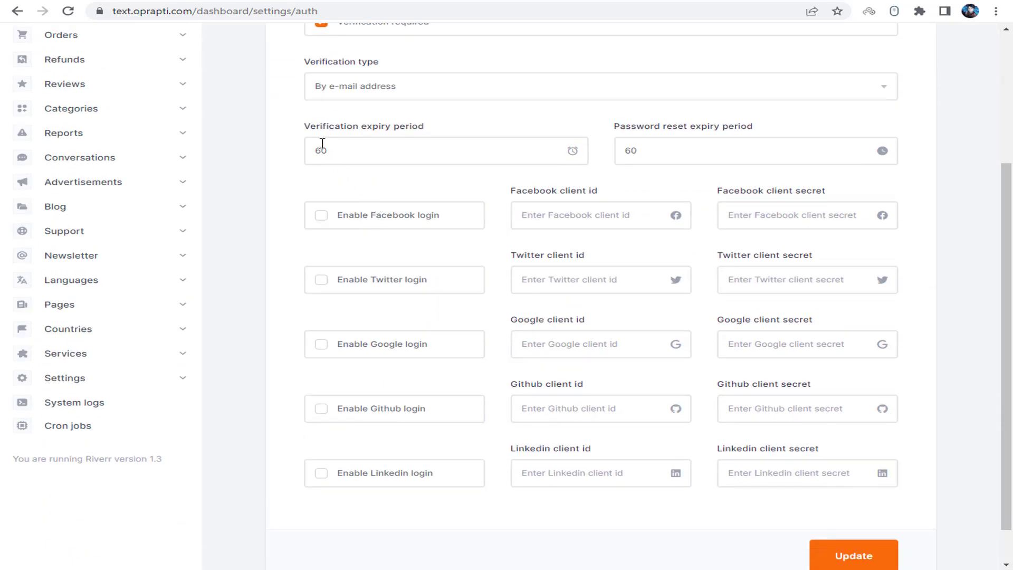
{"action": "left_click", "coordinate": [390, 150]}
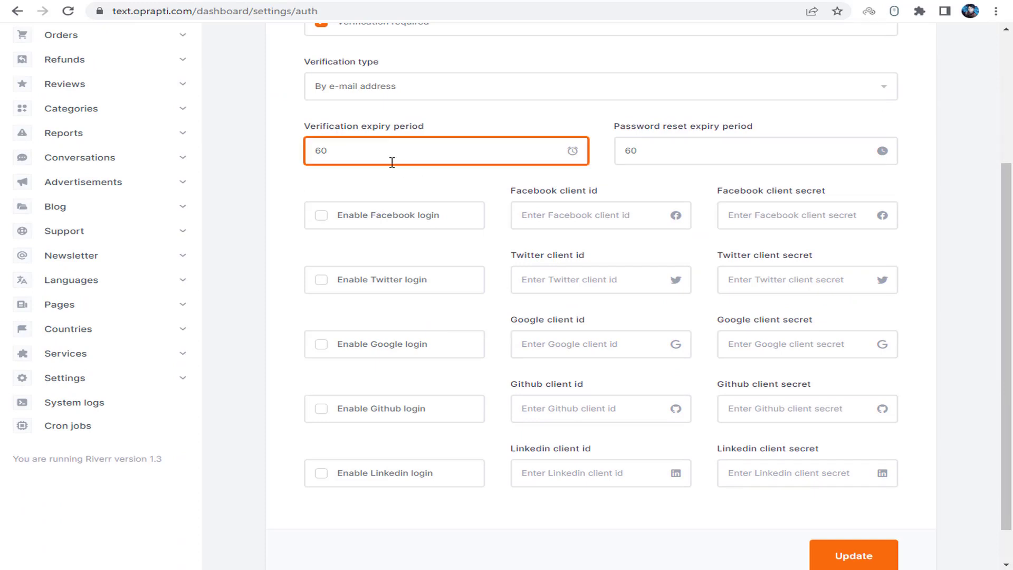
{"action": "left_click_drag", "start_coordinate": [364, 150], "coordinate": [306, 155]}
{"action": "type", "text": "60"}
{"action": "left_click_drag", "start_coordinate": [612, 127], "coordinate": [731, 133]}
{"action": "double_click", "coordinate": [619, 150]}
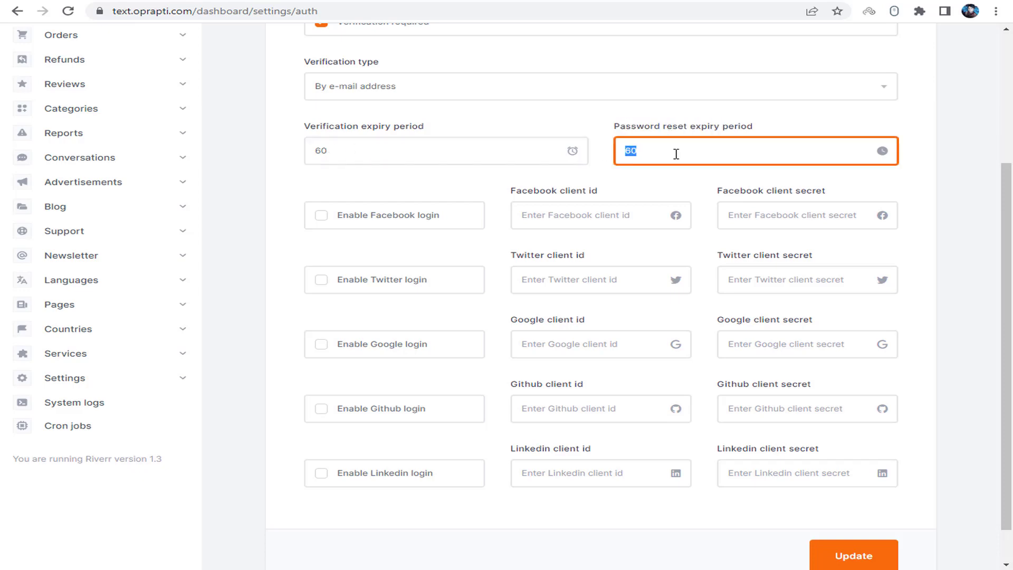
{"action": "left_click", "coordinate": [676, 154]}
Review the Facebook, Twitter, Google and Github login options, including the Facebook client ID and client secret fields
{"action": "left_click_drag", "start_coordinate": [511, 191], "coordinate": [651, 193]}
{"action": "left_click", "coordinate": [770, 197]}
{"action": "left_click_drag", "start_coordinate": [723, 191], "coordinate": [827, 191]}
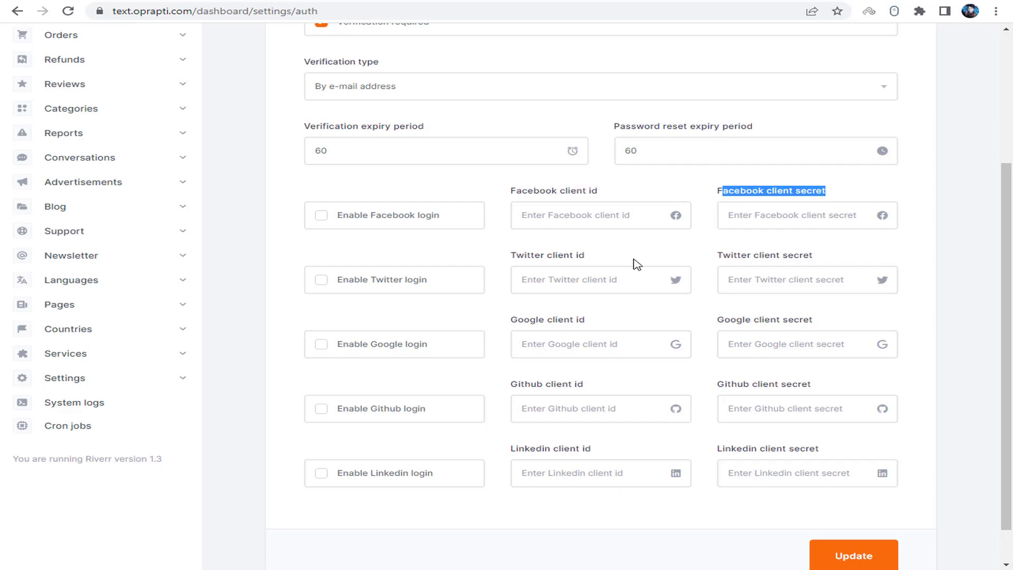
{"action": "left_click_drag", "start_coordinate": [344, 215], "coordinate": [454, 217]}
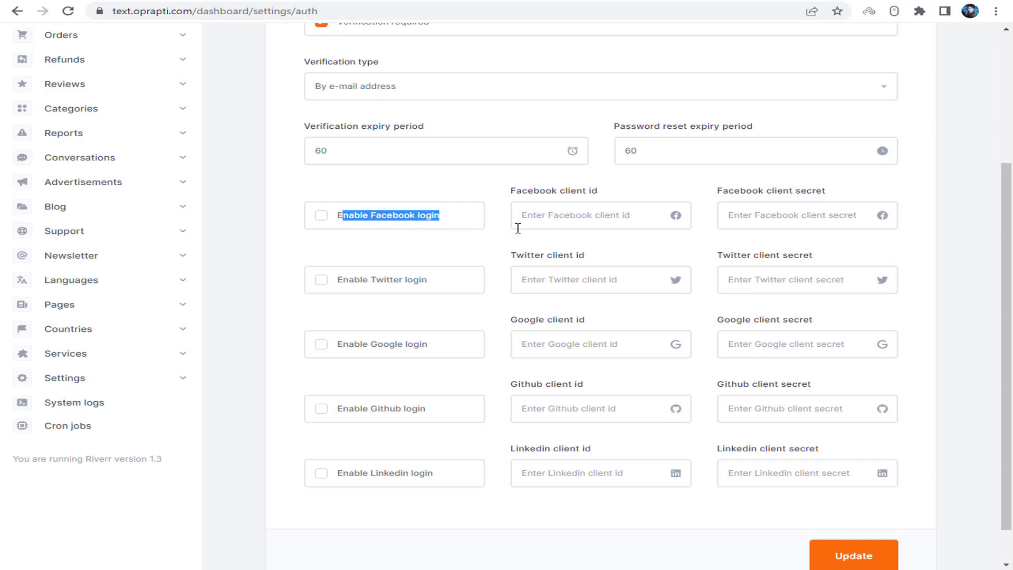
{"action": "left_click", "coordinate": [549, 215]}
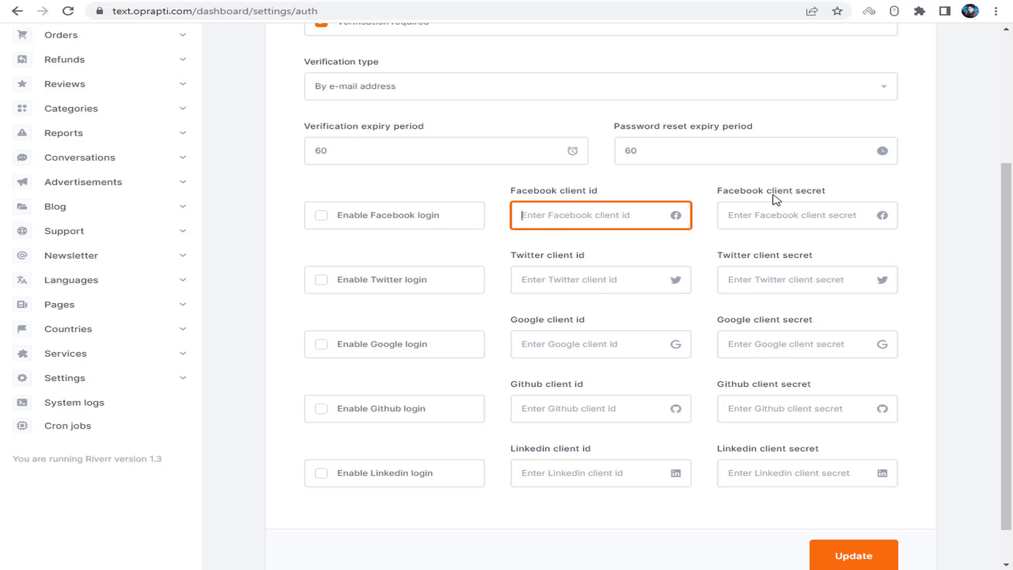
{"action": "left_click_drag", "start_coordinate": [763, 191], "coordinate": [798, 203]}
{"action": "left_click_drag", "start_coordinate": [414, 279], "coordinate": [428, 280]}
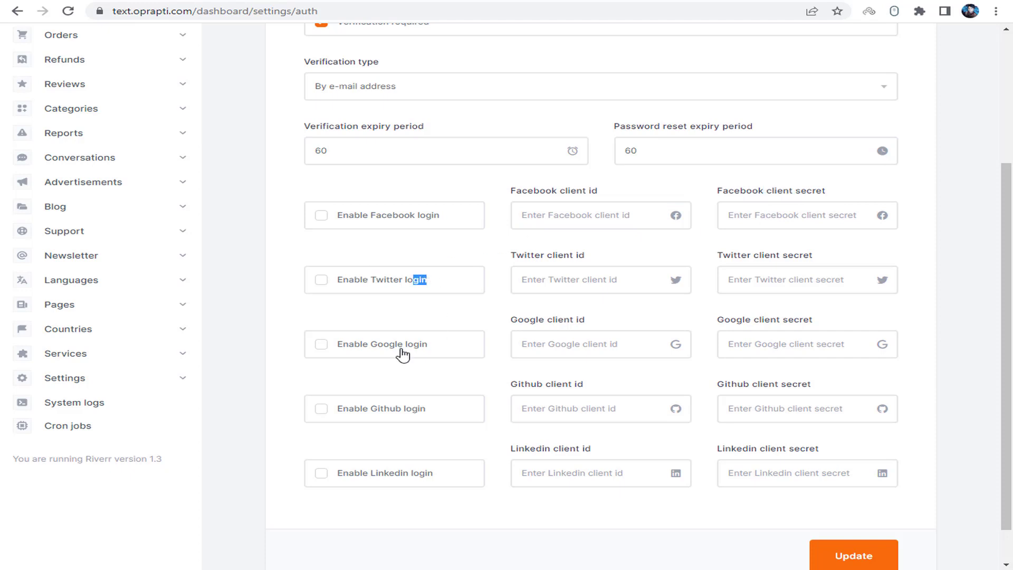
{"action": "left_click_drag", "start_coordinate": [384, 344], "coordinate": [408, 345]}
{"action": "left_click_drag", "start_coordinate": [380, 409], "coordinate": [419, 411]}
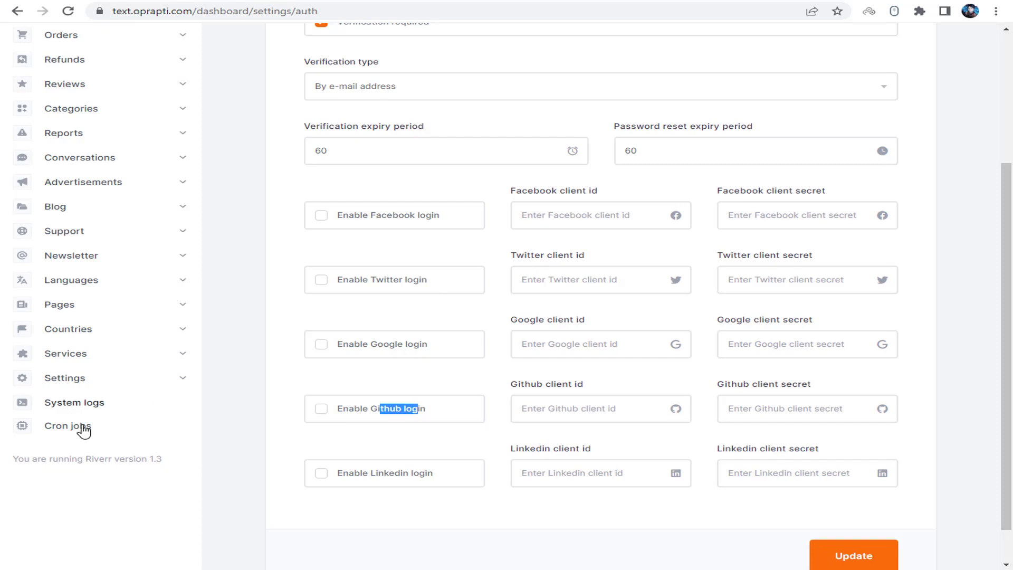
Open the Commission settings of the marketplace
{"action": "left_click", "coordinate": [179, 380]}
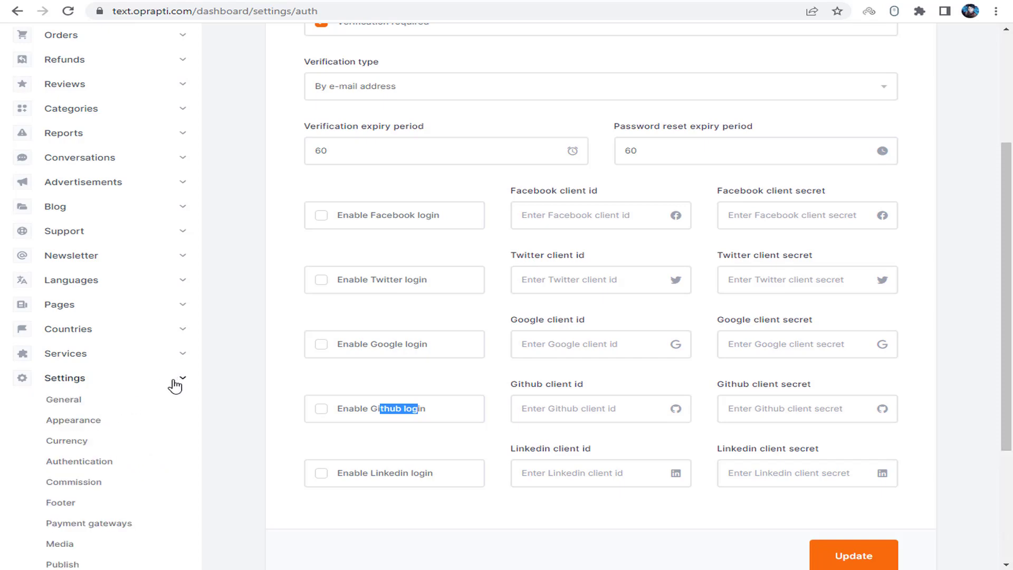
{"action": "left_click", "coordinate": [97, 486]}
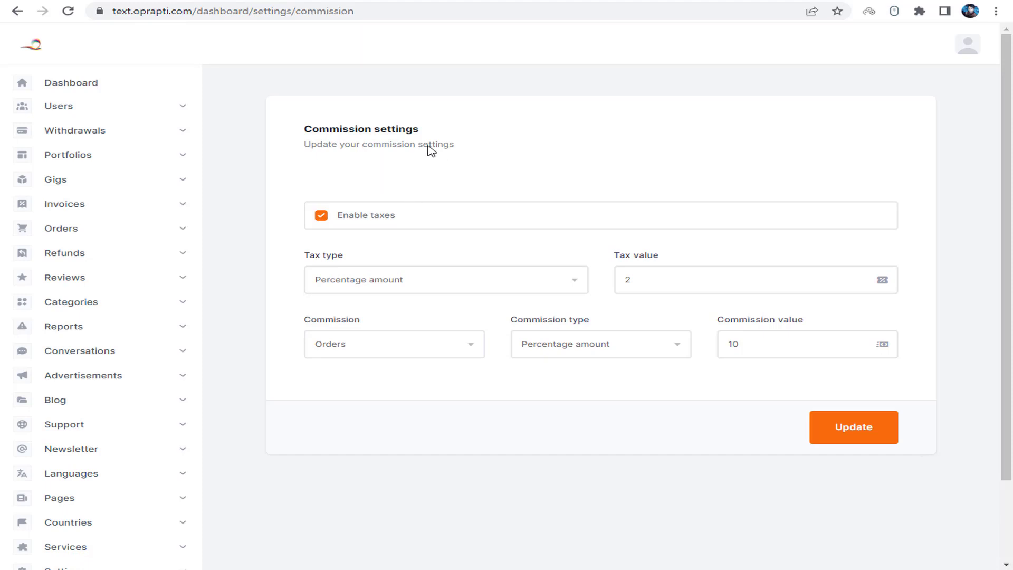
{"action": "left_click_drag", "start_coordinate": [310, 129], "coordinate": [554, 136]}
{"action": "left_click", "coordinate": [554, 135]}
Try Fixed amount as the tax type, and restore Percentage amount
{"action": "left_click_drag", "start_coordinate": [305, 255], "coordinate": [344, 257]}
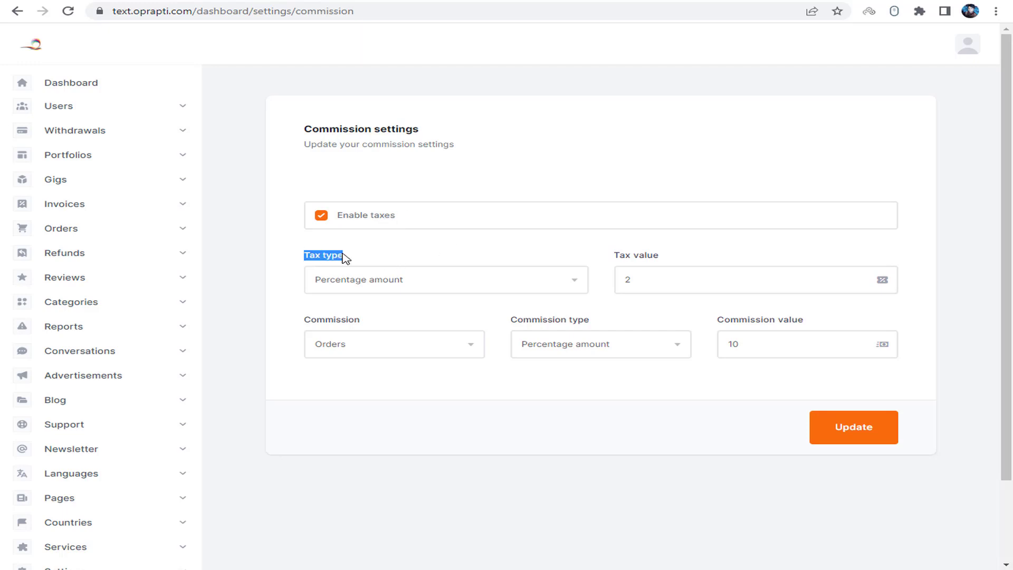
{"action": "left_click", "coordinate": [377, 280]}
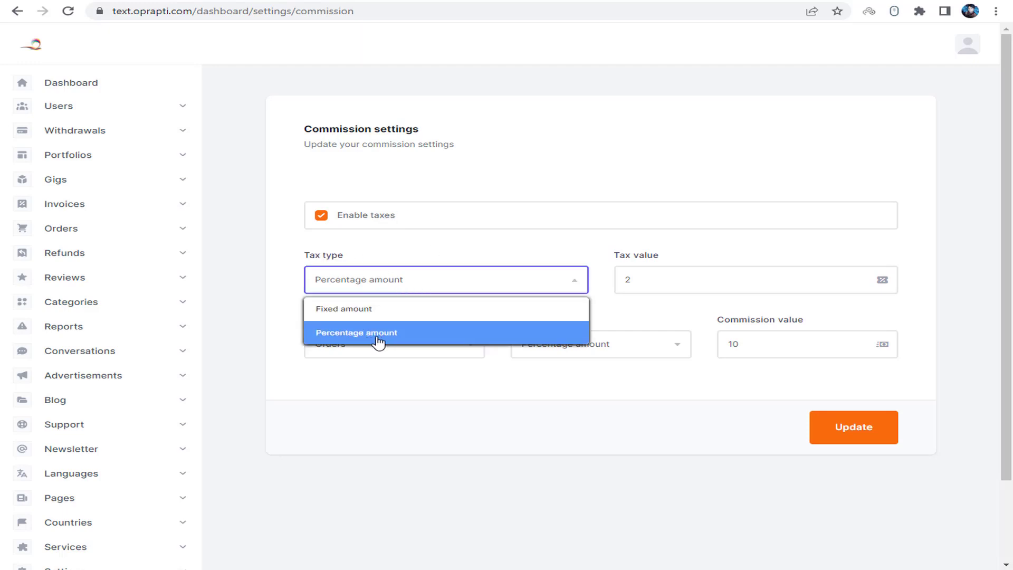
{"action": "left_click", "coordinate": [380, 336]}
{"action": "left_click", "coordinate": [386, 280]}
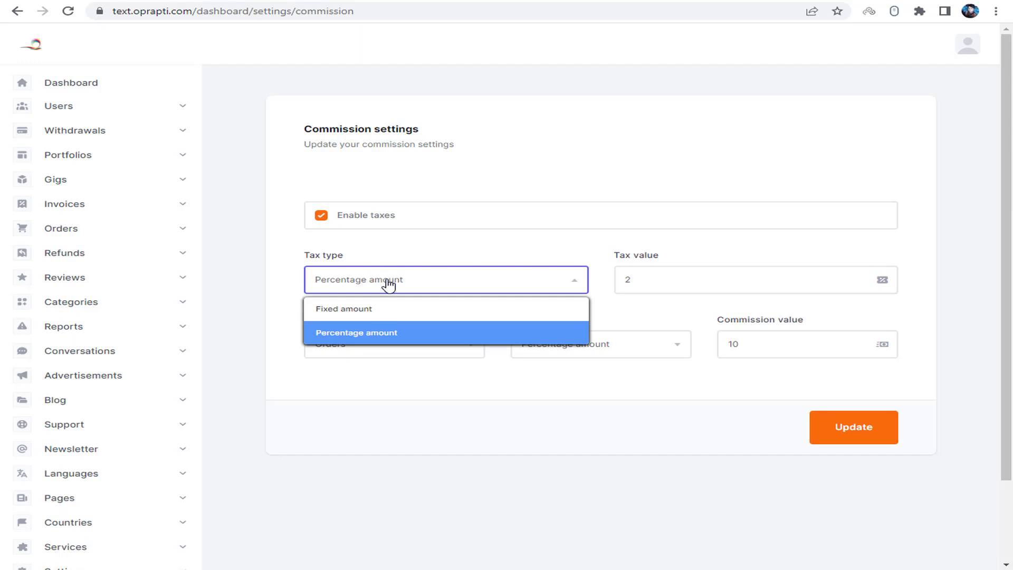
{"action": "left_click", "coordinate": [373, 314]}
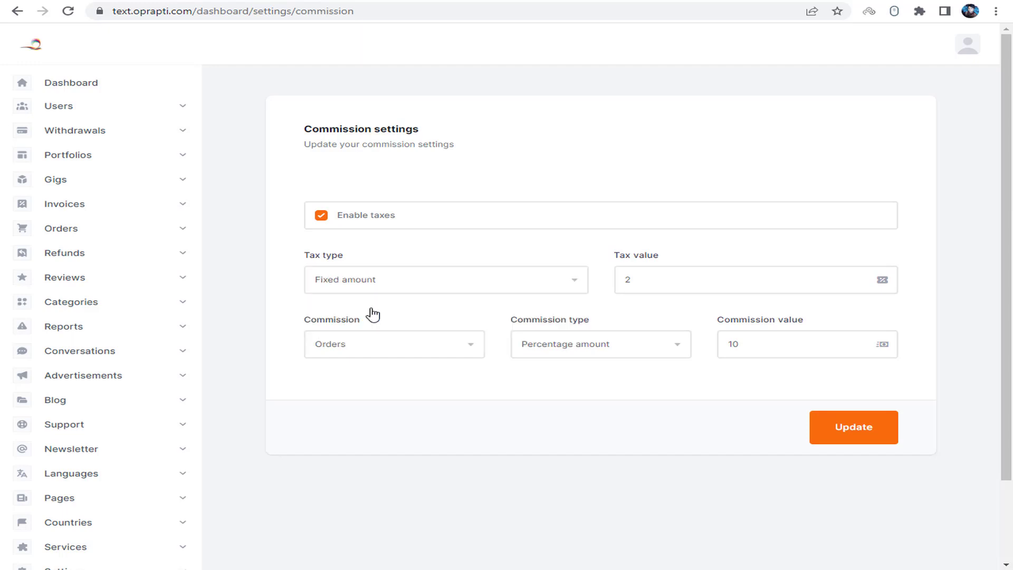
{"action": "left_click", "coordinate": [374, 284]}
{"action": "left_click", "coordinate": [359, 337]}
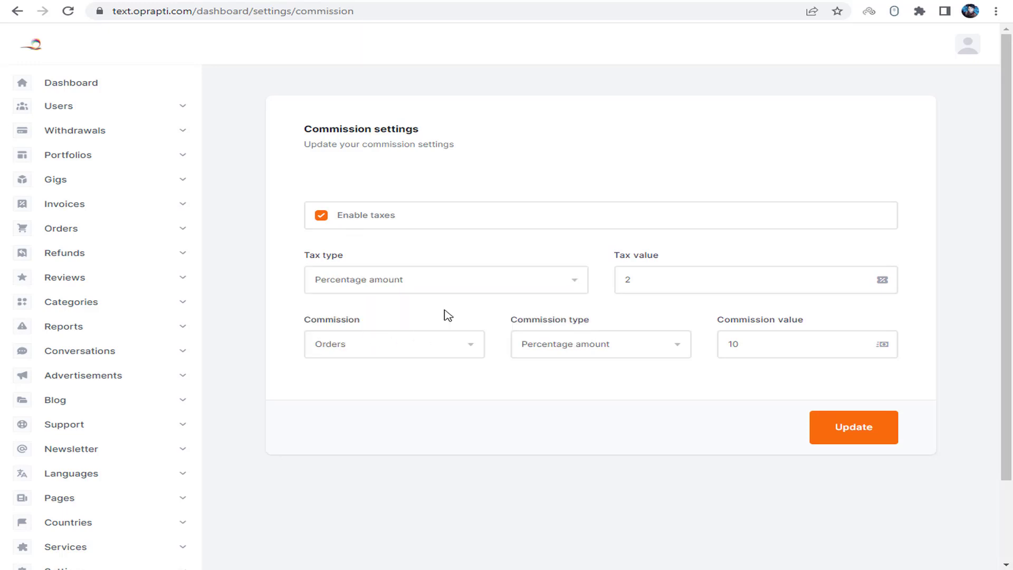
Set the tax value to 3
{"action": "left_click", "coordinate": [617, 255]}
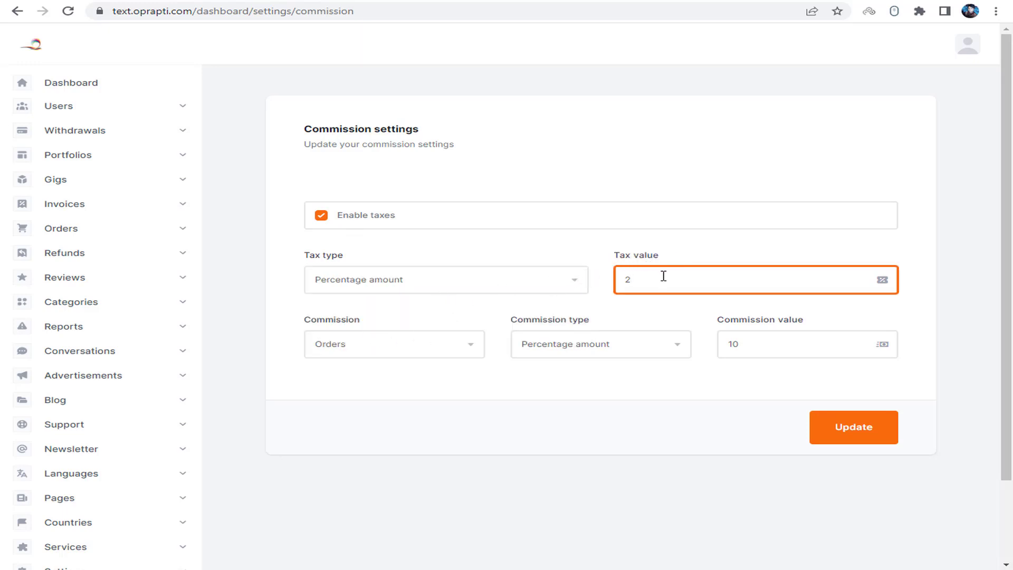
{"action": "left_click_drag", "start_coordinate": [663, 276], "coordinate": [604, 283]}
{"action": "type", "text": "3"}
Keep the commission on Orders as a percentage amount, set the commission value to 20, and save the commission settings
{"action": "left_click_drag", "start_coordinate": [326, 320], "coordinate": [389, 323]}
{"action": "left_click", "coordinate": [366, 351]}
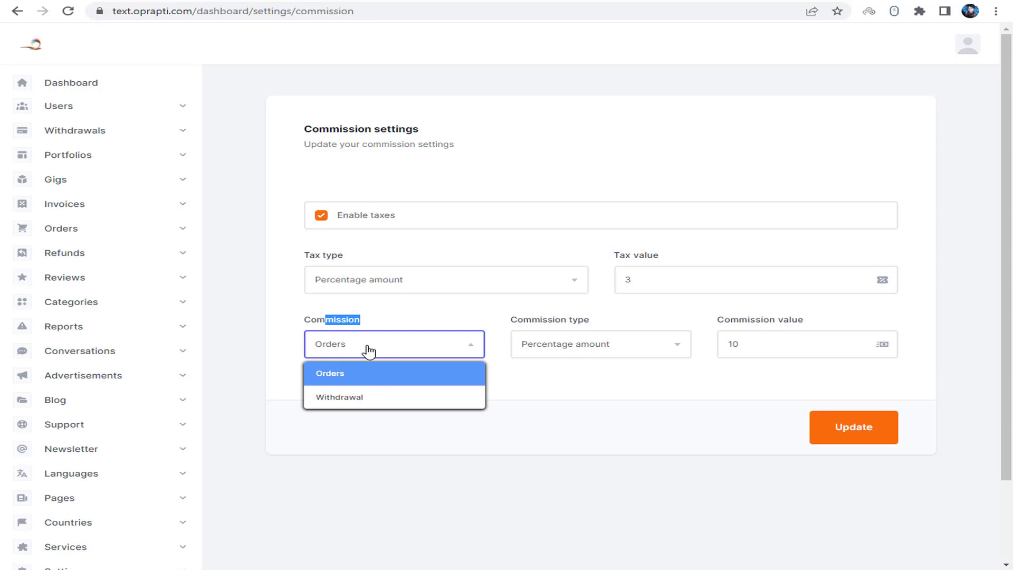
{"action": "left_click", "coordinate": [366, 375]}
{"action": "left_click", "coordinate": [385, 382]}
{"action": "left_click_drag", "start_coordinate": [511, 320], "coordinate": [568, 321]}
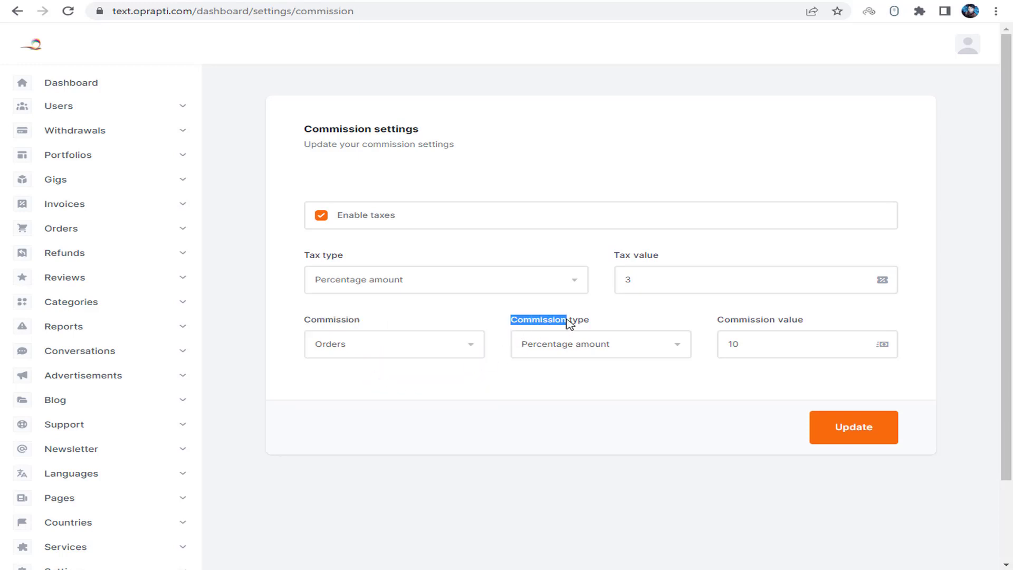
{"action": "left_click", "coordinate": [591, 357]}
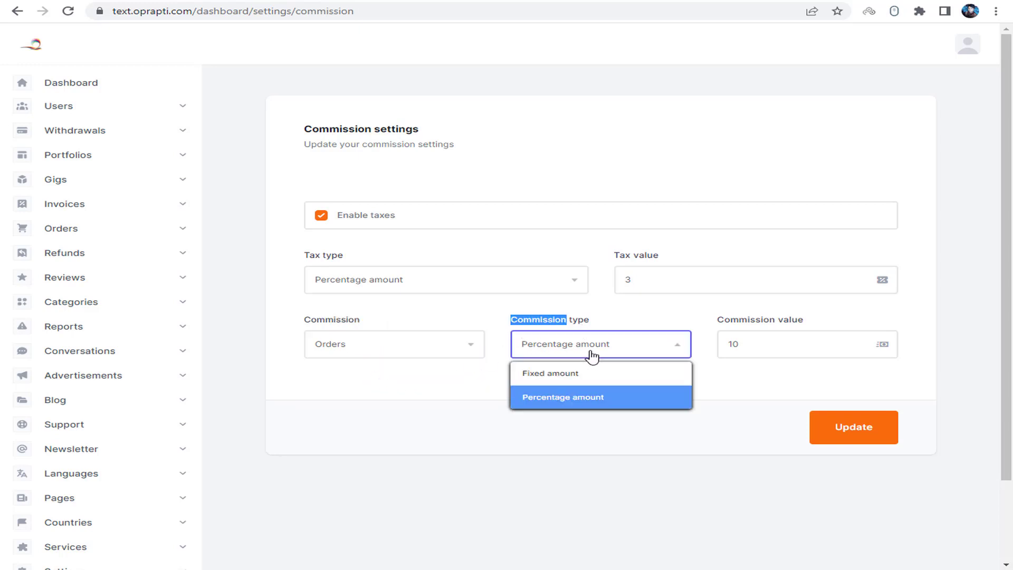
{"action": "left_click", "coordinate": [592, 357]}
{"action": "left_click", "coordinate": [760, 342]}
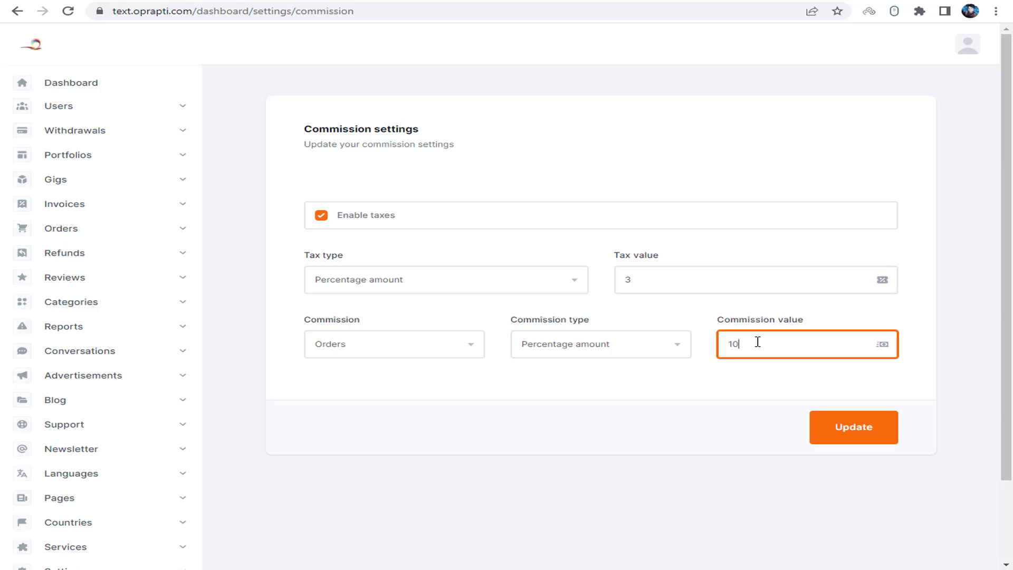
{"action": "double_click", "coordinate": [764, 344]}
{"action": "type", "text": "20"}
{"action": "left_click", "coordinate": [677, 409]}
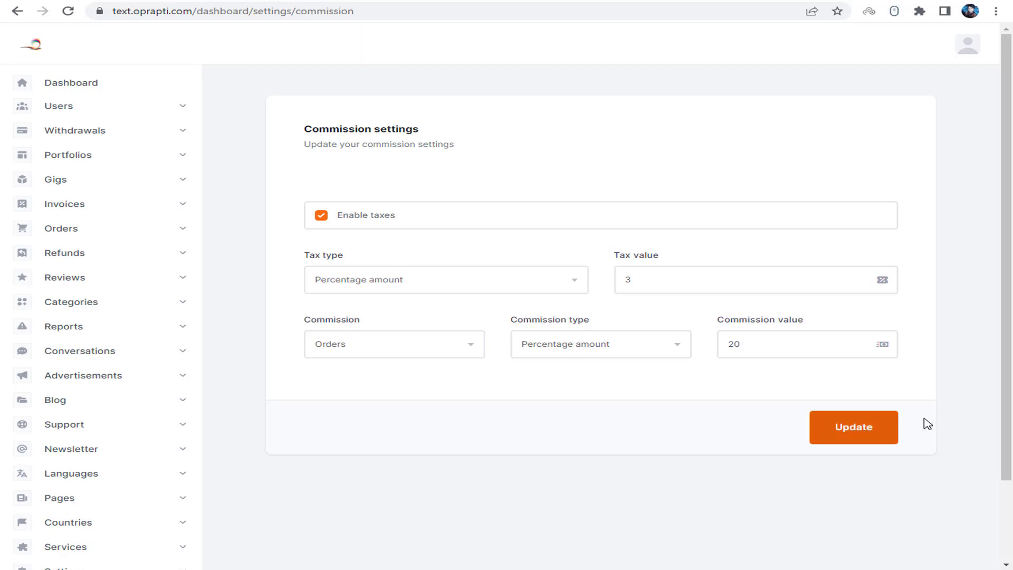
{"action": "left_click", "coordinate": [888, 429]}
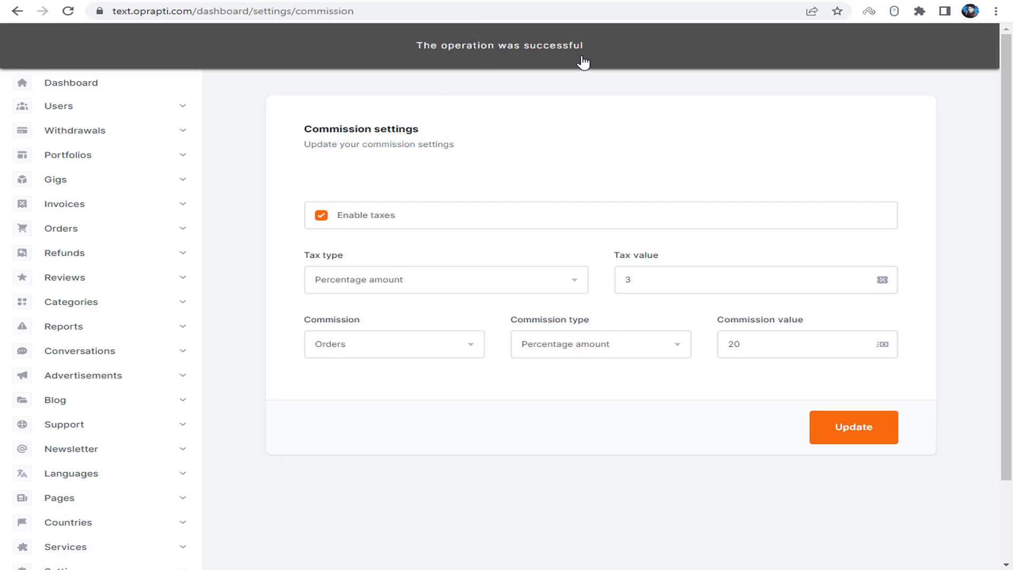
Open the Footer settings of the marketplace
{"action": "scroll", "coordinate": [127, 401], "scroll_direction": "down", "scroll_amount": 3}
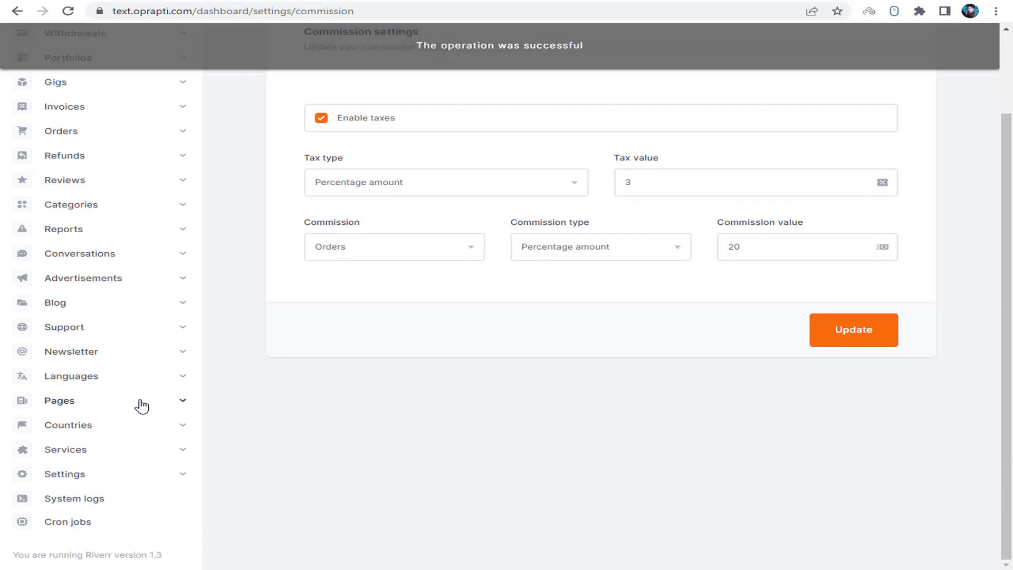
{"action": "left_click", "coordinate": [95, 481]}
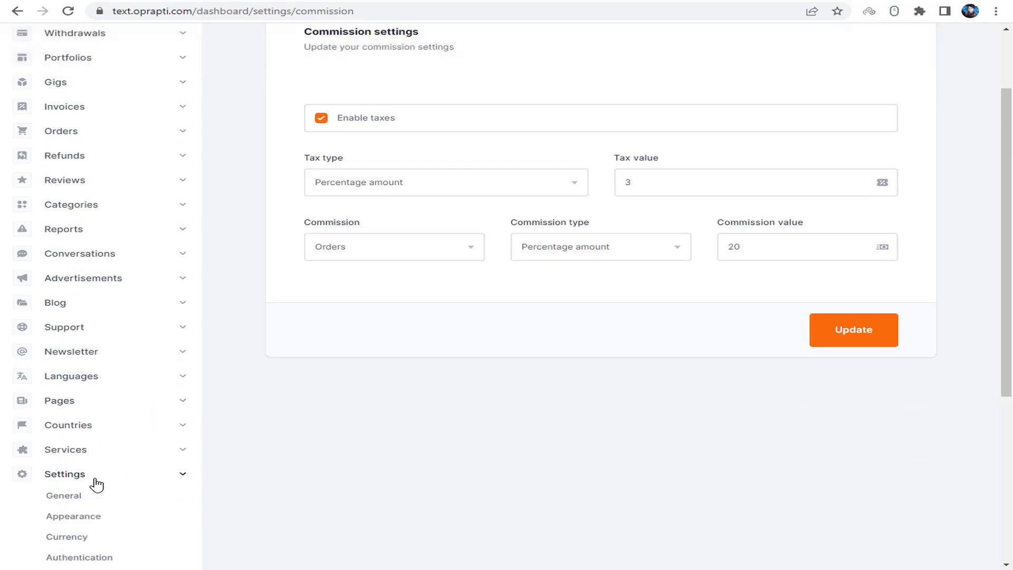
{"action": "scroll", "coordinate": [92, 484], "scroll_direction": "down", "scroll_amount": 3}
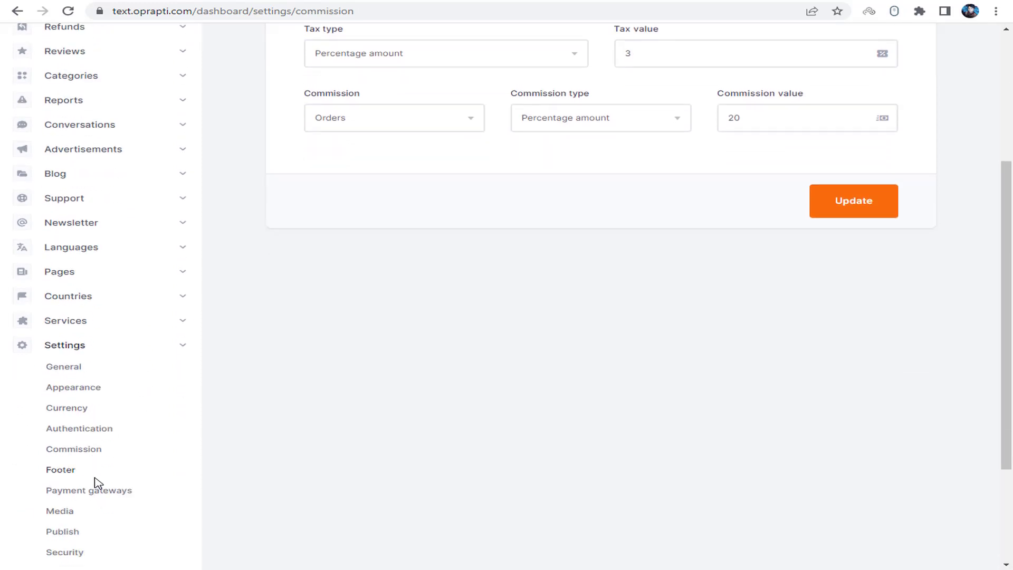
{"action": "left_click", "coordinate": [66, 478]}
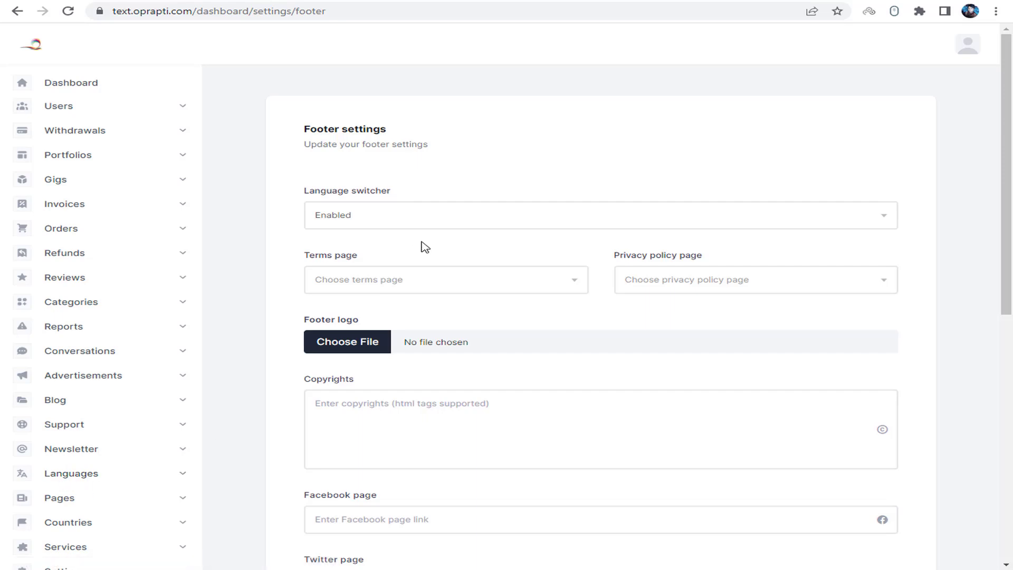
Check the language switcher in the home page's header and footer, and try dark mode before returning to light mode
{"action": "left_click_drag", "start_coordinate": [308, 194], "coordinate": [527, 185]}
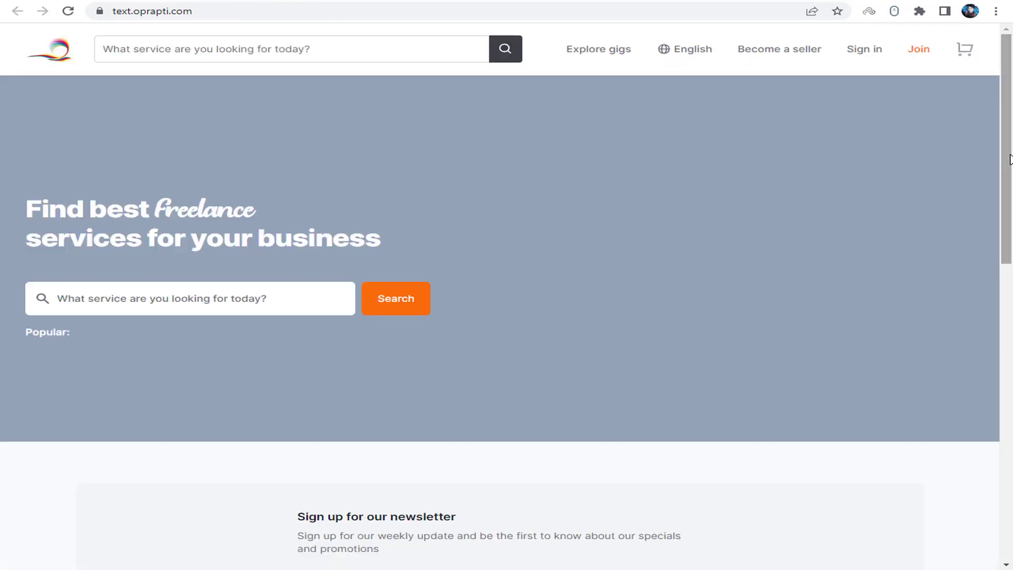
{"action": "left_click_drag", "start_coordinate": [1008, 158], "coordinate": [1010, 509]}
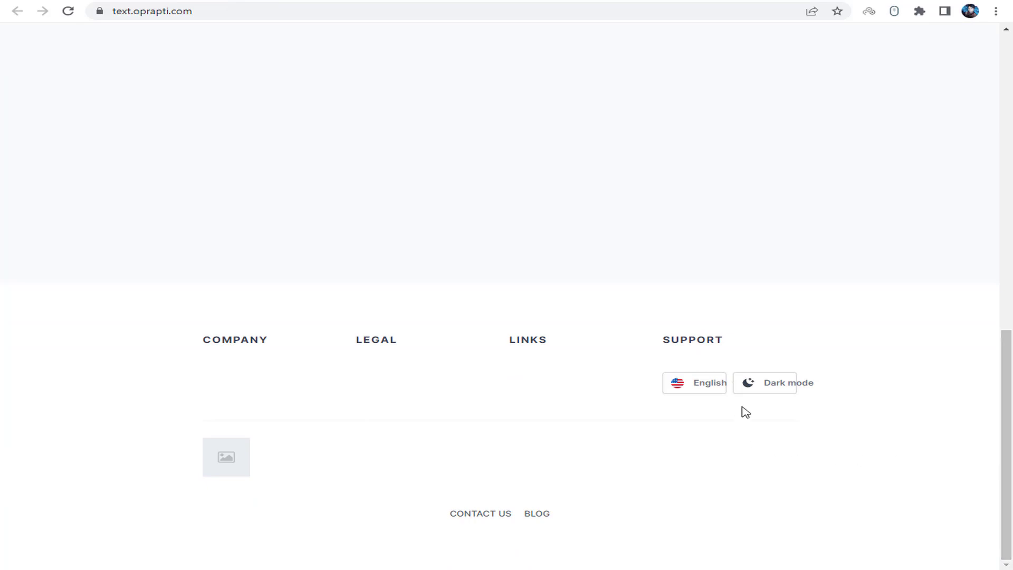
{"action": "left_click", "coordinate": [791, 393]}
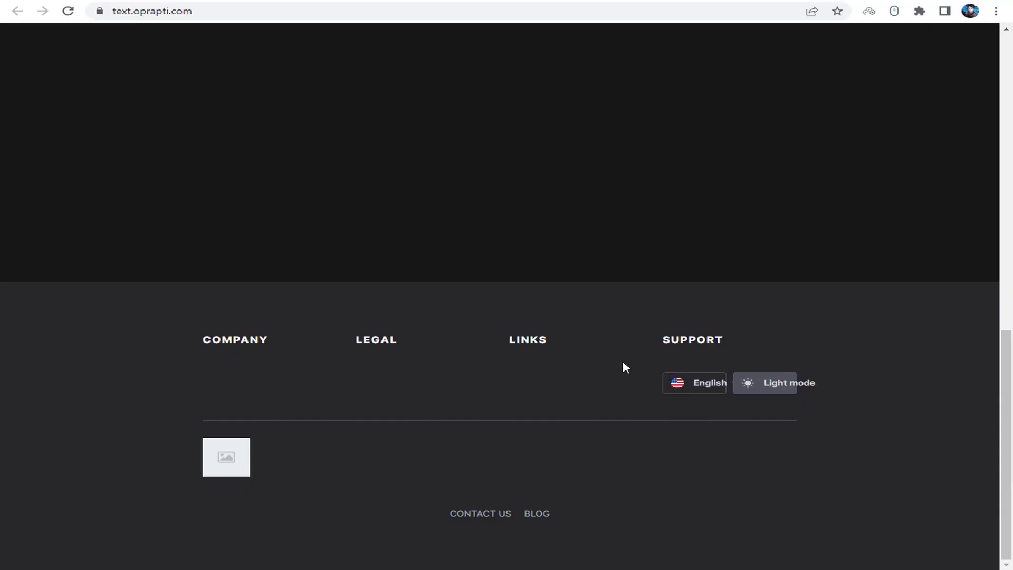
{"action": "left_click", "coordinate": [802, 388]}
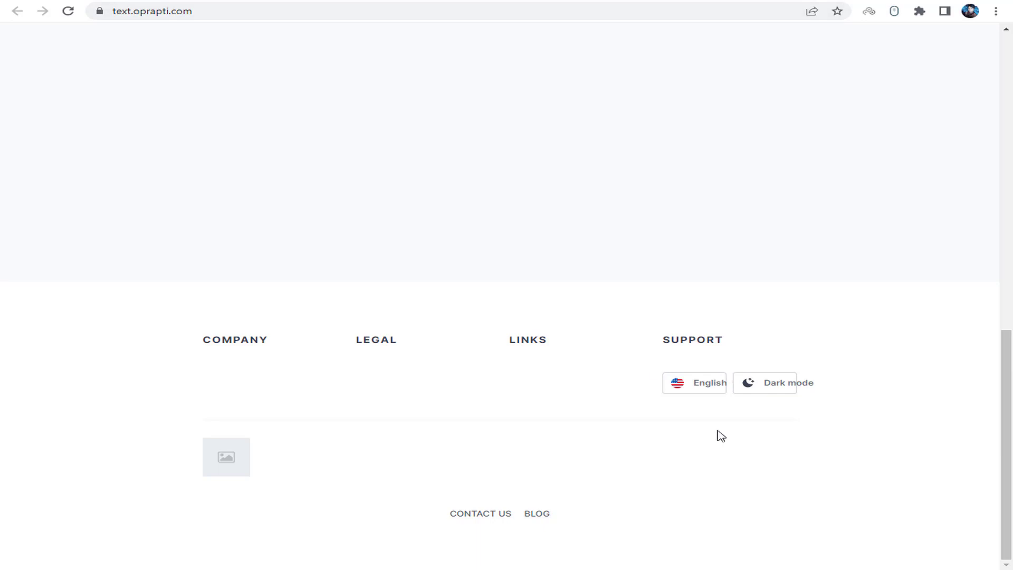
{"action": "left_click_drag", "start_coordinate": [1006, 396], "coordinate": [1004, 123]}
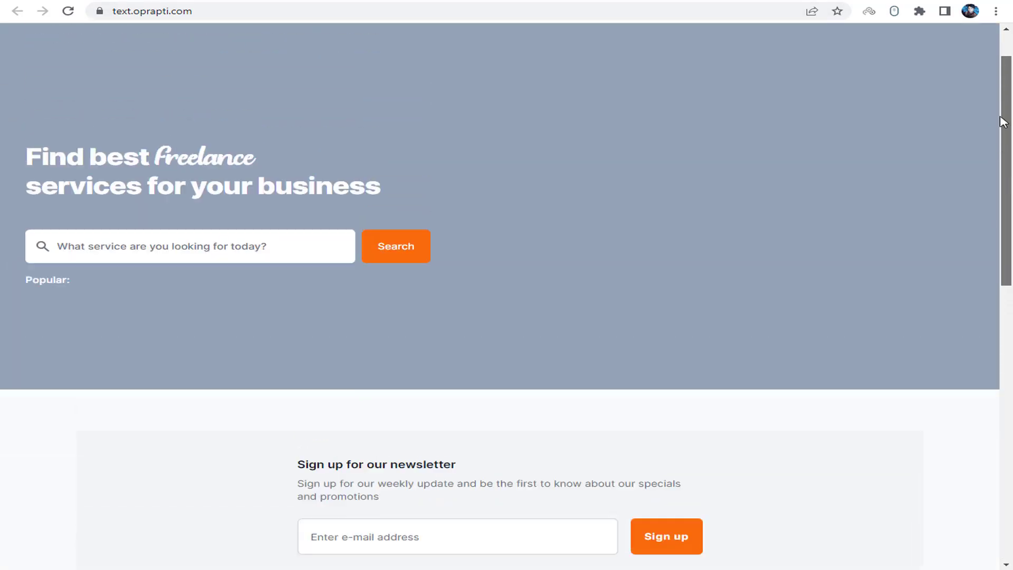
{"action": "scroll", "coordinate": [1003, 123], "scroll_direction": "up", "scroll_amount": 1}
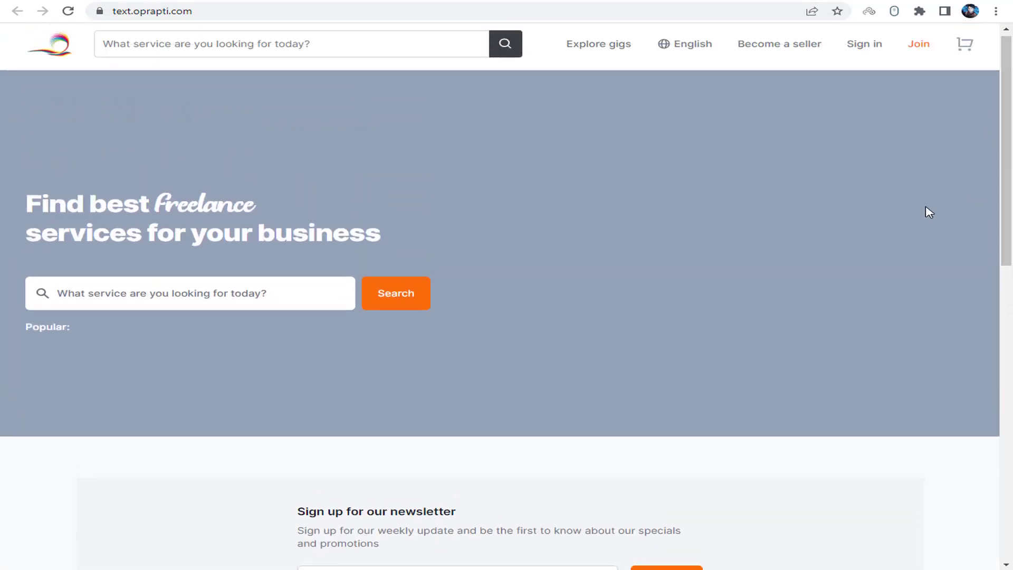
{"action": "left_click", "coordinate": [683, 54]}
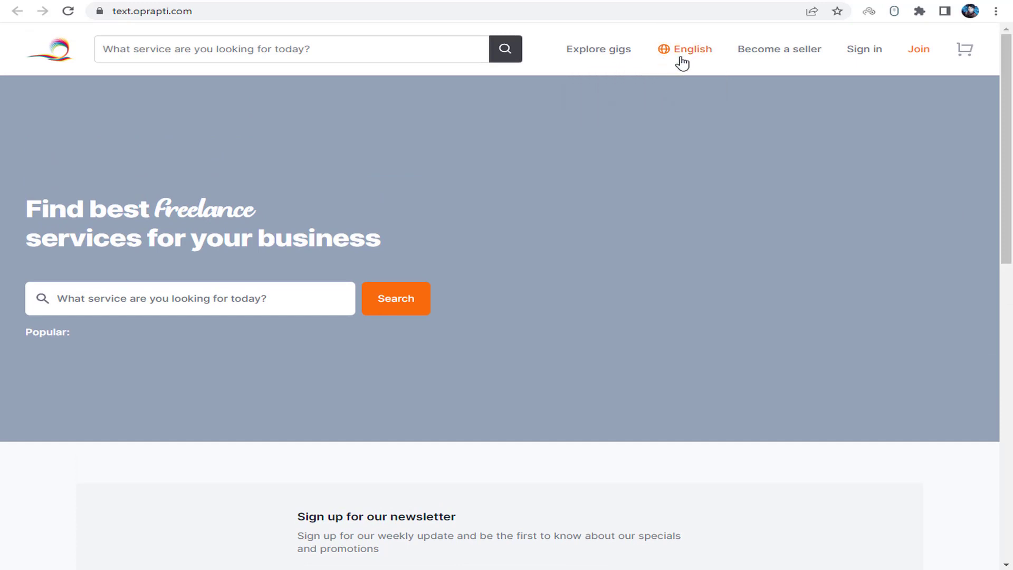
{"action": "left_click_drag", "start_coordinate": [1005, 106], "coordinate": [1005, 402]}
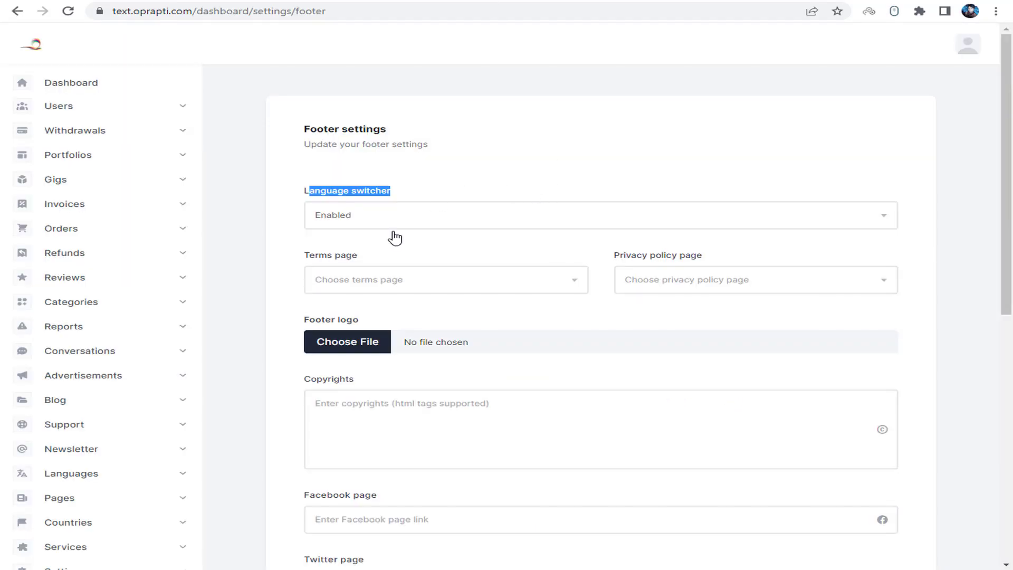
Return to the Footer settings and check the pages offered for the Terms page and the Privacy policy page
{"action": "left_click_drag", "start_coordinate": [322, 252], "coordinate": [388, 259]}
{"action": "left_click", "coordinate": [375, 280]}
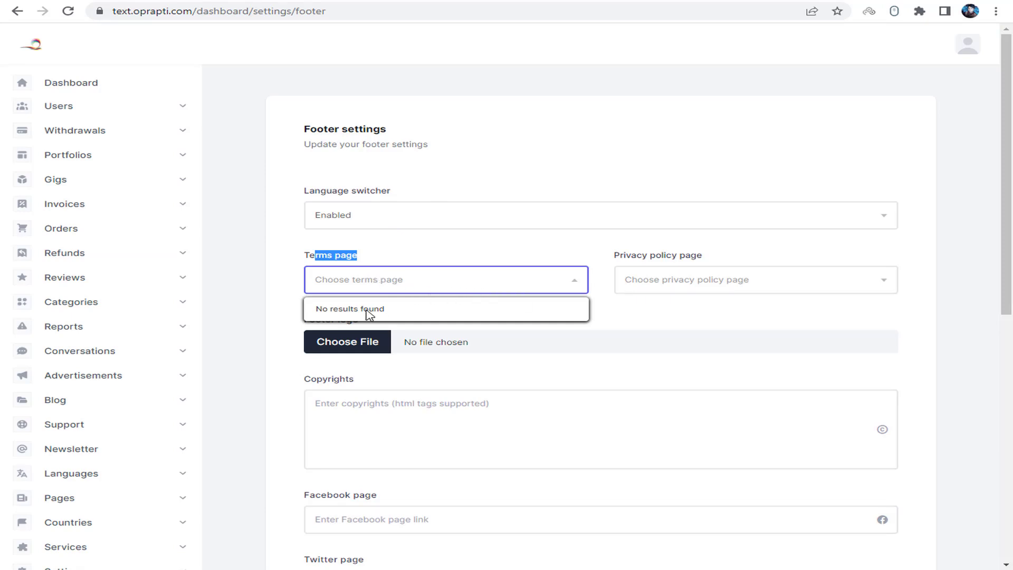
{"action": "left_click", "coordinate": [372, 283]}
{"action": "left_click", "coordinate": [372, 283]}
{"action": "left_click_drag", "start_coordinate": [650, 255], "coordinate": [637, 256]}
{"action": "left_click", "coordinate": [683, 285]}
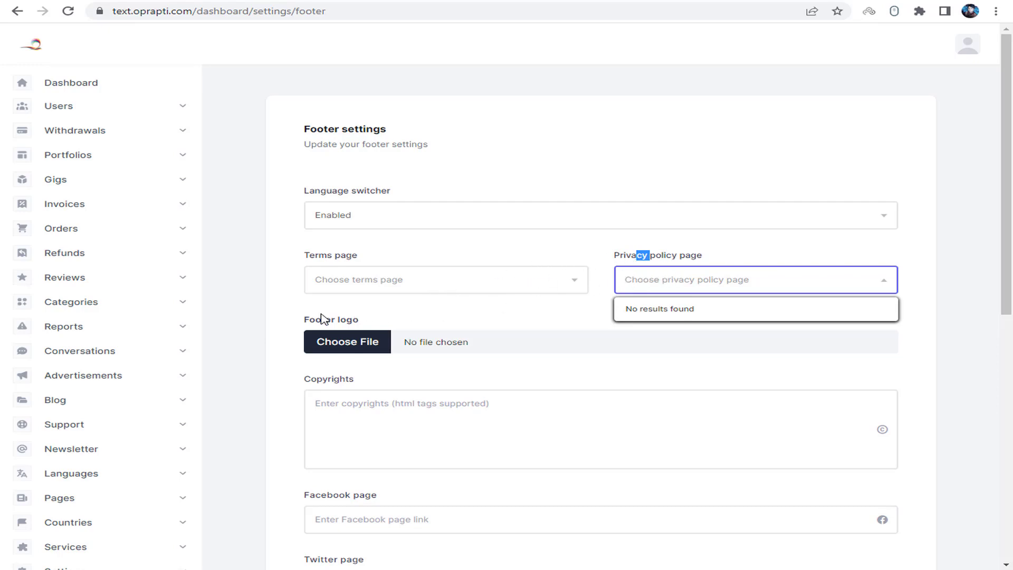
Choose rainbow-logo-design-transparent-0.png from Downloads as the footer logo
{"action": "left_click_drag", "start_coordinate": [318, 319], "coordinate": [455, 324]}
{"action": "left_click", "coordinate": [339, 348]}
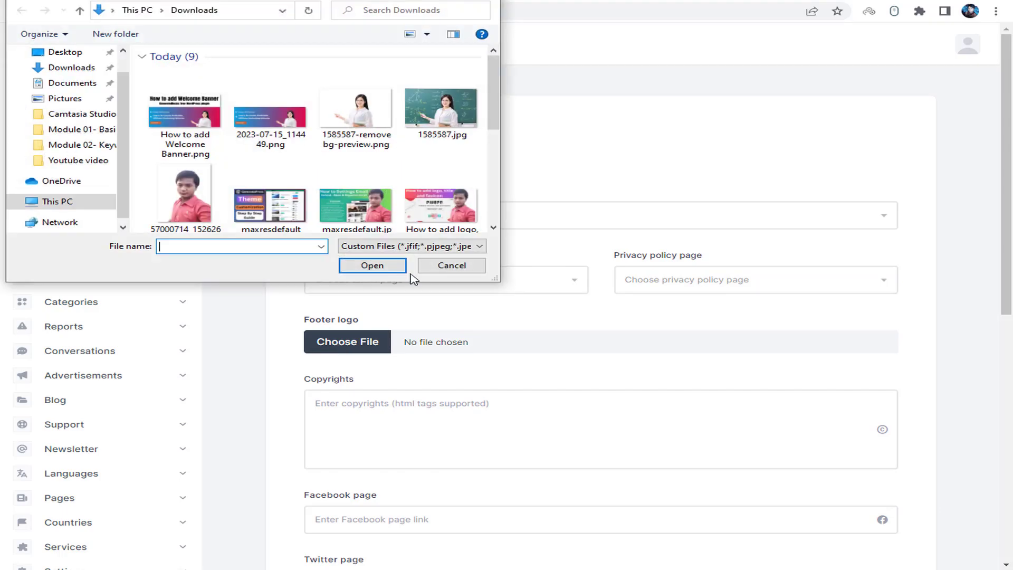
{"action": "scroll", "coordinate": [464, 113], "scroll_direction": "down", "scroll_amount": 3}
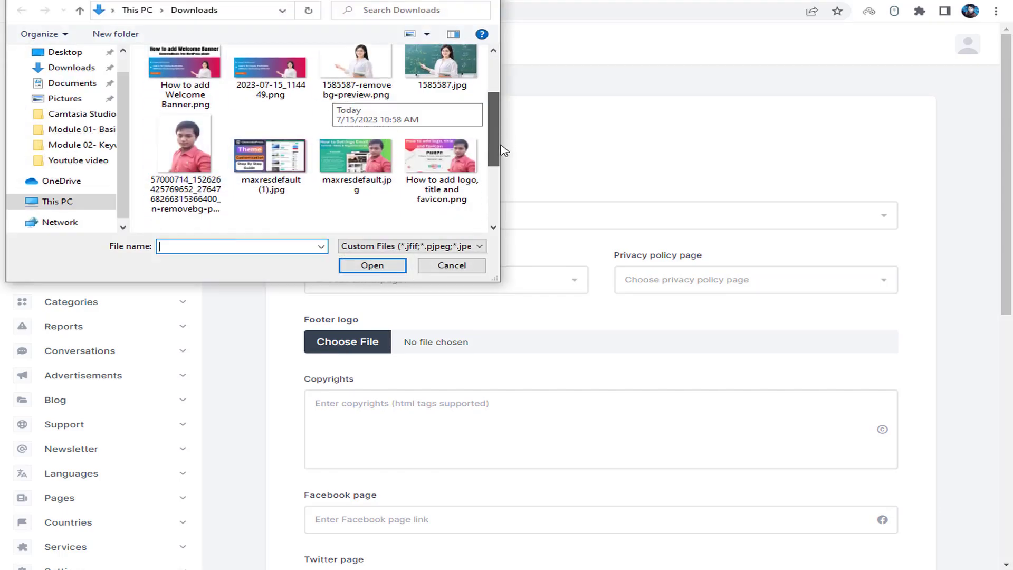
{"action": "left_click", "coordinate": [185, 132]}
{"action": "left_click", "coordinate": [346, 272]}
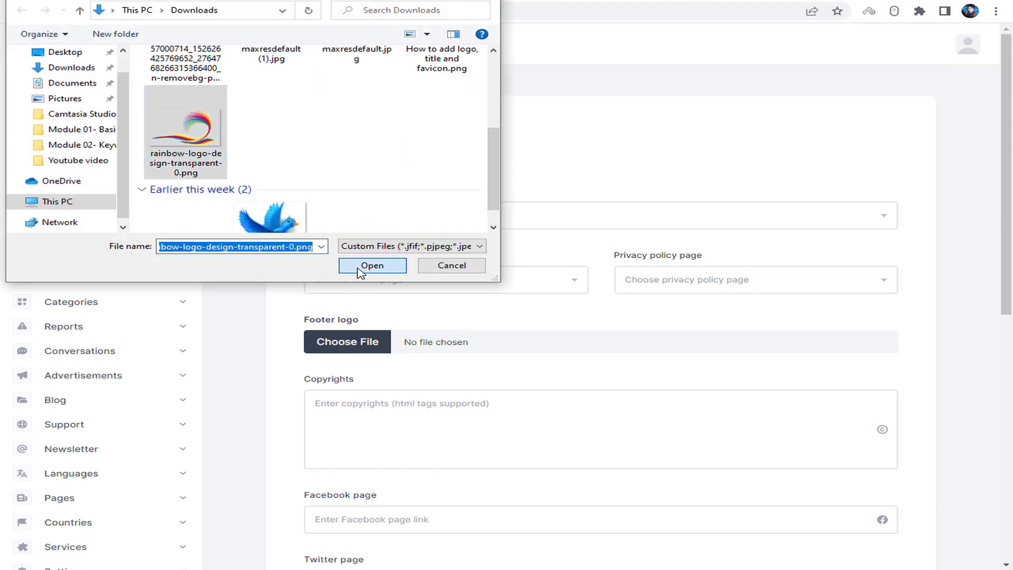
Copy the sentence "Welcome to our channel "Unique Web School"." from the YouTube channel's description into the footer's Copyrights field
{"action": "scroll", "coordinate": [570, 359], "scroll_direction": "down", "scroll_amount": 1}
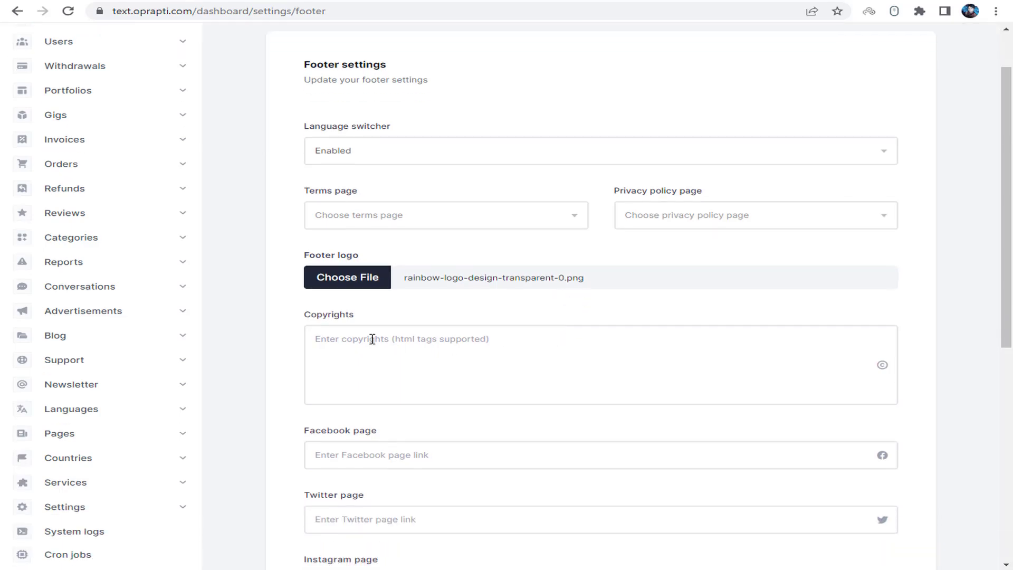
{"action": "left_click", "coordinate": [429, 402]}
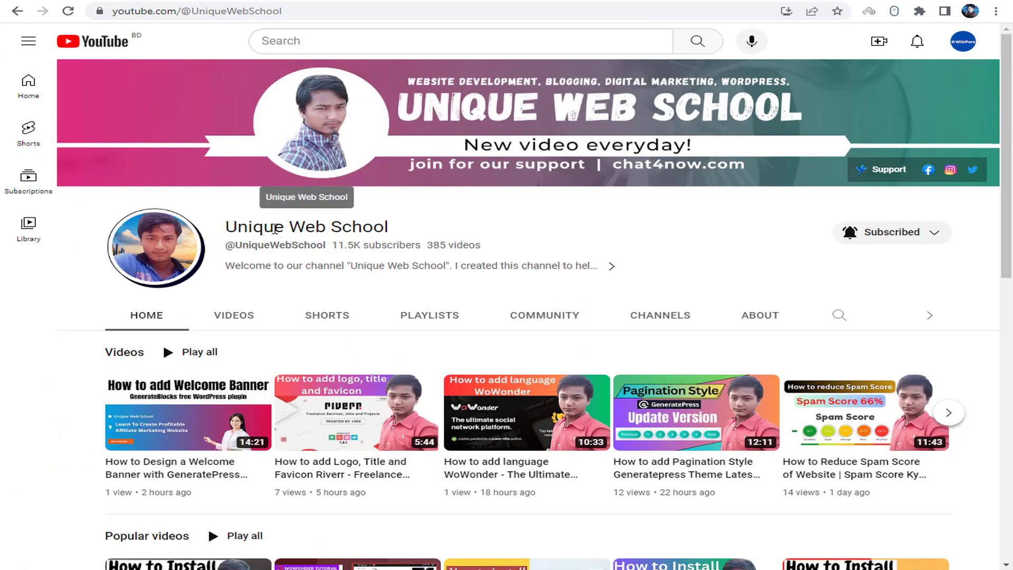
{"action": "left_click", "coordinate": [246, 270]}
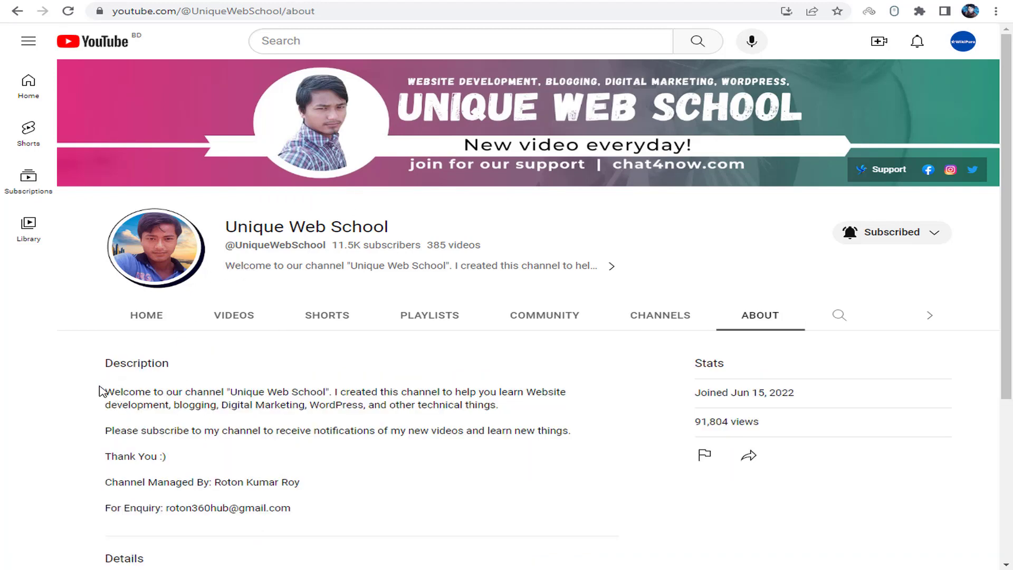
{"action": "left_click_drag", "start_coordinate": [100, 391], "coordinate": [325, 393]}
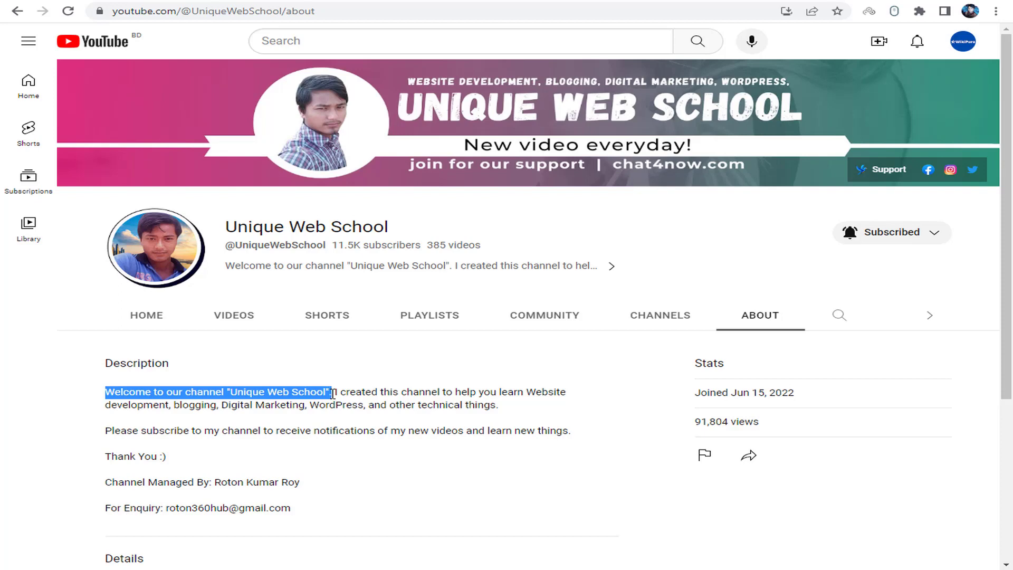
{"action": "right_click", "coordinate": [324, 397]}
{"action": "left_click", "coordinate": [359, 404]}
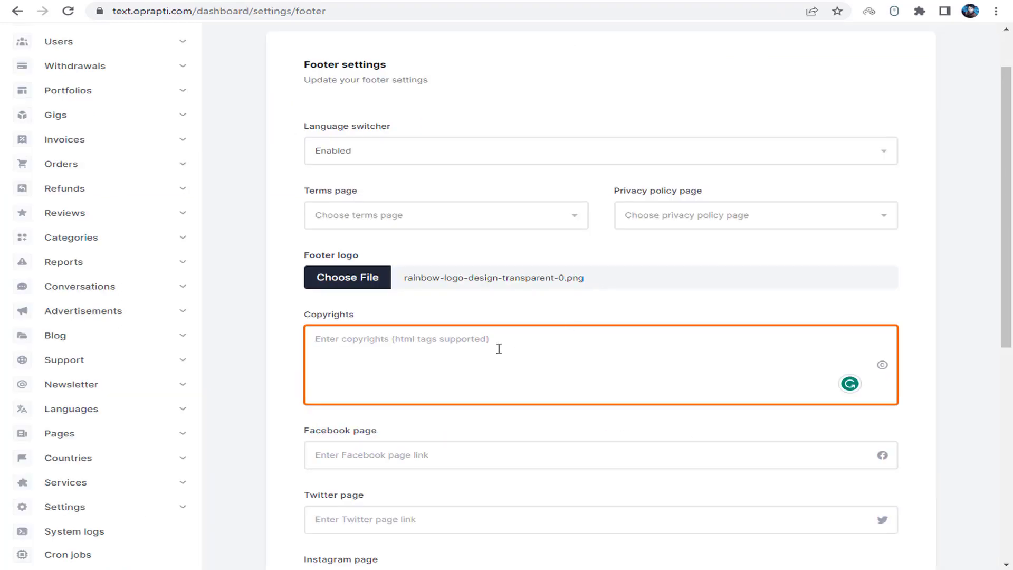
{"action": "type", "text": "Welcome to our channel \"Unique Web School\"."}
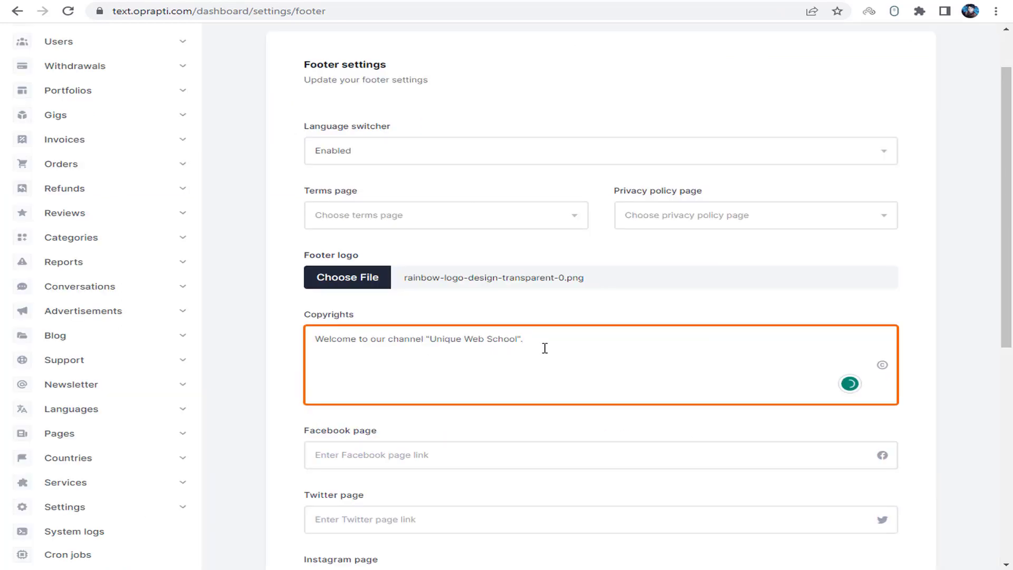
Enter # as the placeholder link for the Facebook, Twitter, Instagram and Linkedin pages in the footer settings
{"action": "scroll", "coordinate": [548, 353], "scroll_direction": "down", "scroll_amount": 2}
{"action": "left_click_drag", "start_coordinate": [320, 306], "coordinate": [410, 325]}
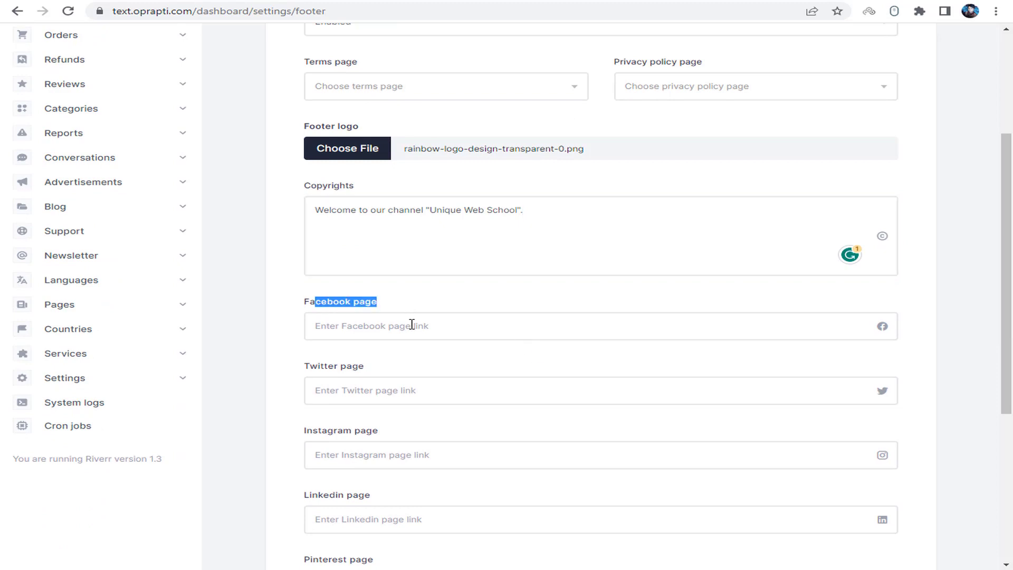
{"action": "left_click", "coordinate": [410, 326]}
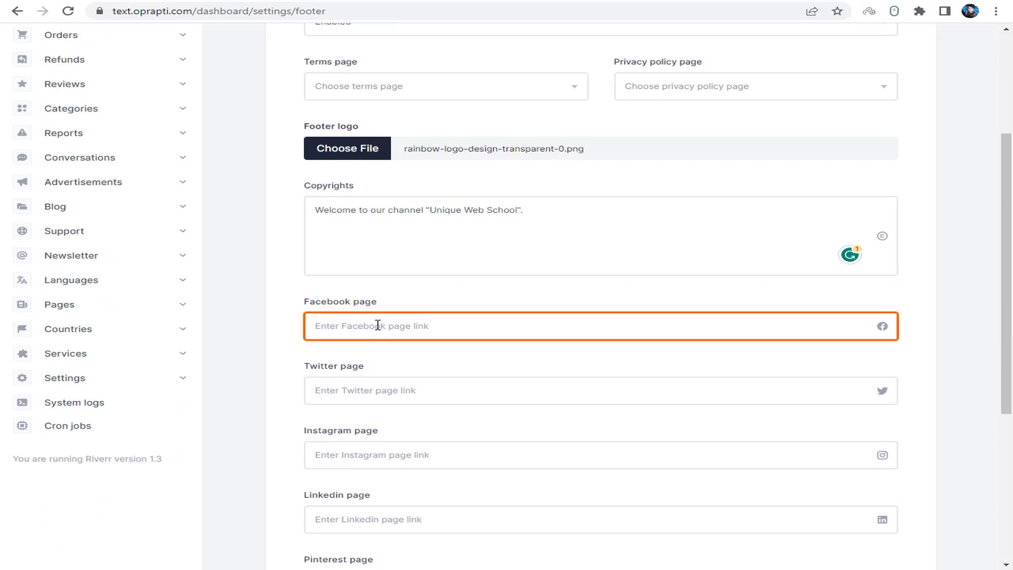
{"action": "type", "text": "#"}
{"action": "left_click", "coordinate": [364, 392]}
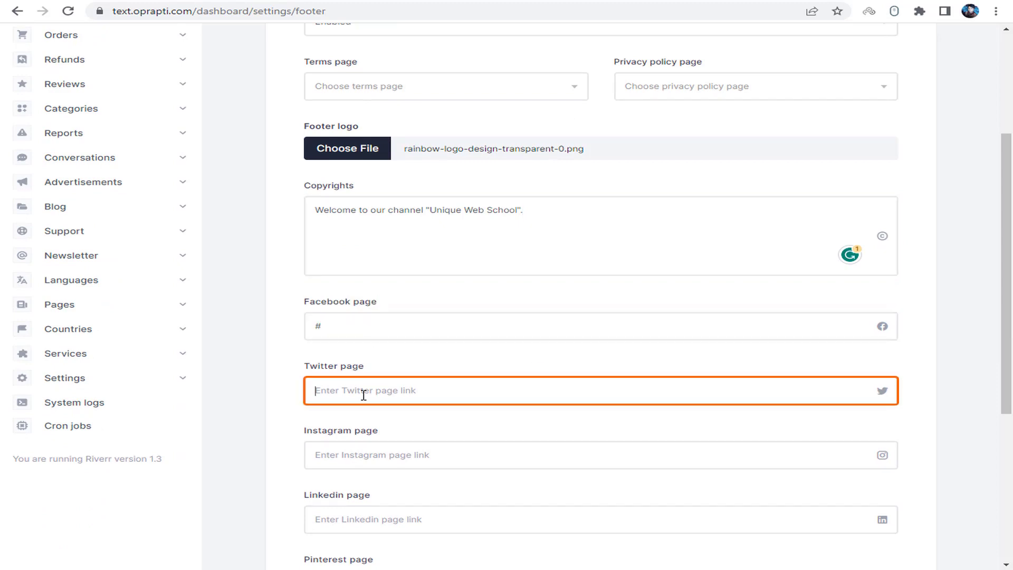
{"action": "type", "text": "#"}
{"action": "left_click", "coordinate": [385, 456]}
{"action": "type", "text": "#"}
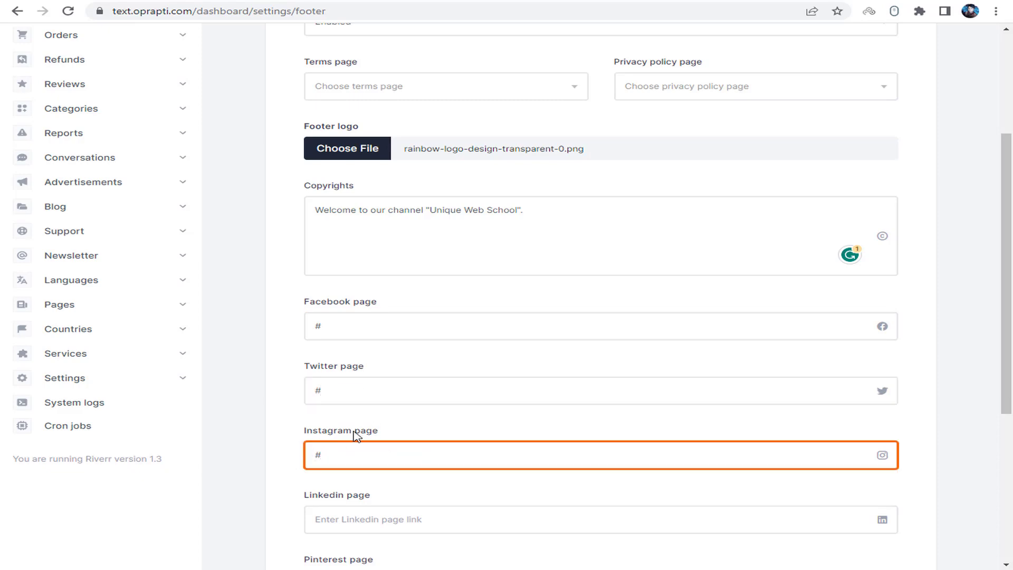
{"action": "scroll", "coordinate": [370, 396], "scroll_direction": "down", "scroll_amount": 2}
{"action": "left_click", "coordinate": [368, 388]}
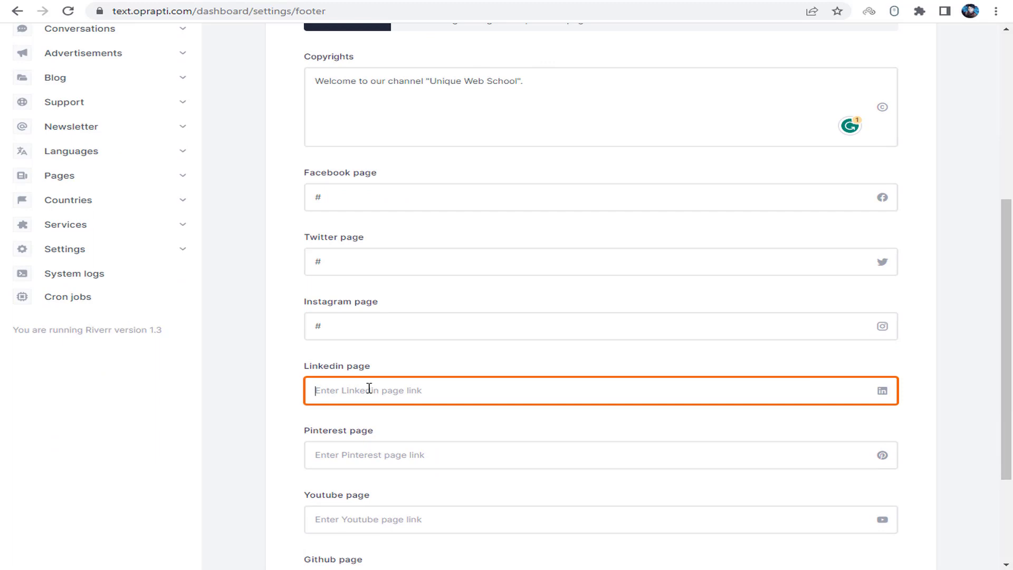
{"action": "type", "text": "#"}
{"action": "scroll", "coordinate": [573, 300], "scroll_direction": "down", "scroll_amount": 3}
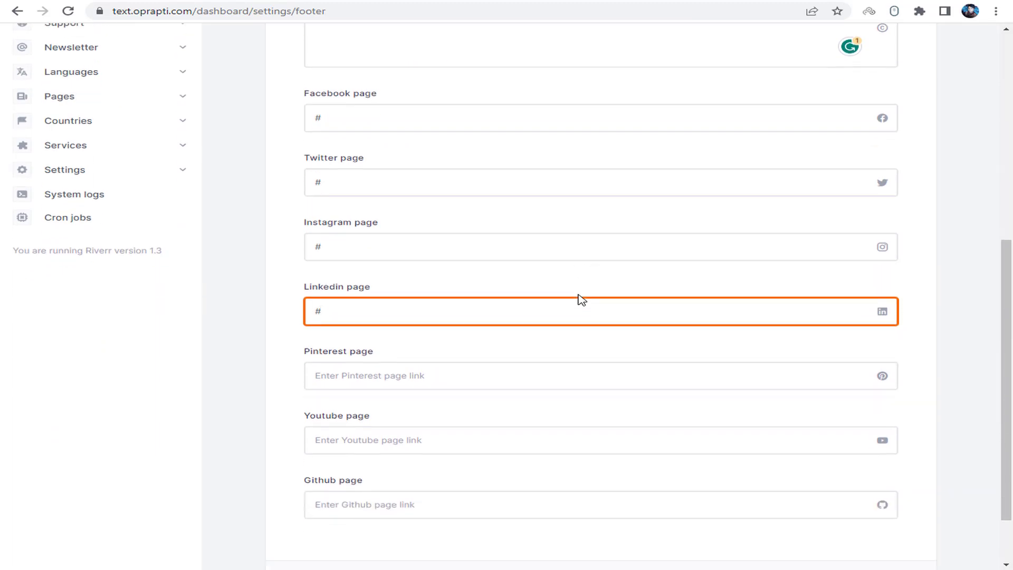
{"action": "scroll", "coordinate": [527, 221], "scroll_direction": "up", "scroll_amount": 3}
{"action": "left_click", "coordinate": [479, 161]}
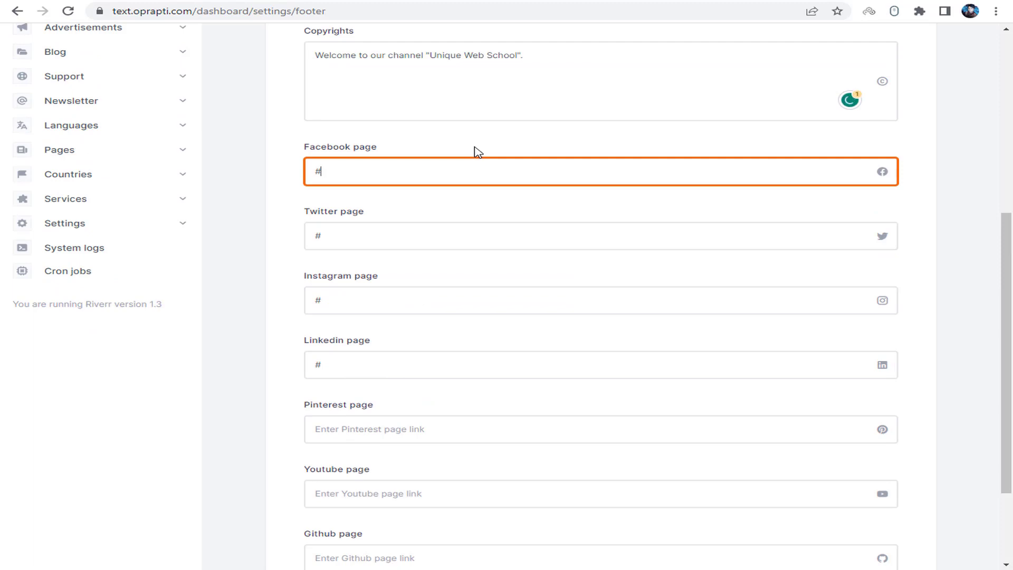
Open the Media settings and set the required files maximum size to 30 MB
{"action": "left_click", "coordinate": [180, 228]}
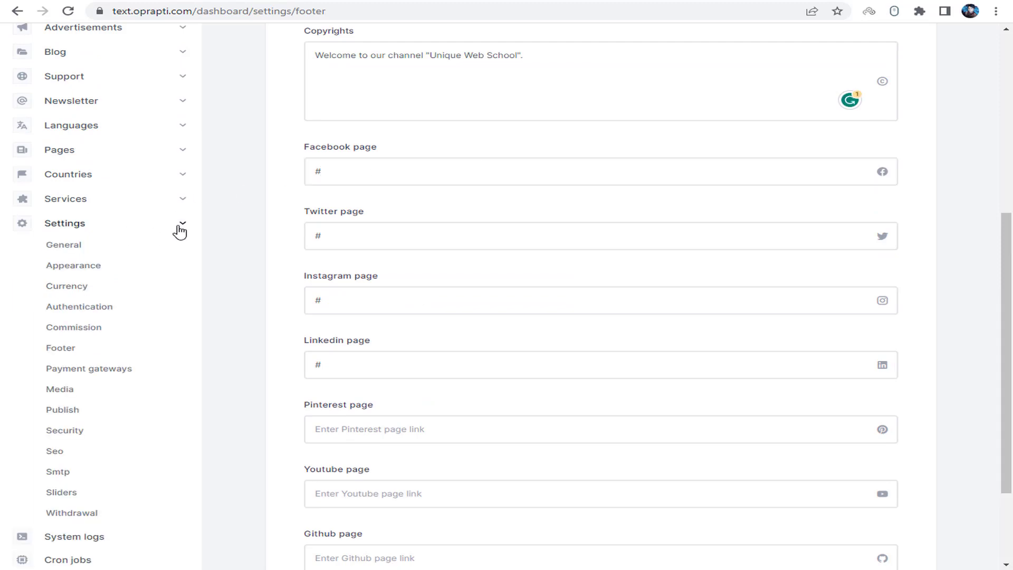
{"action": "scroll", "coordinate": [131, 303], "scroll_direction": "down", "scroll_amount": 3}
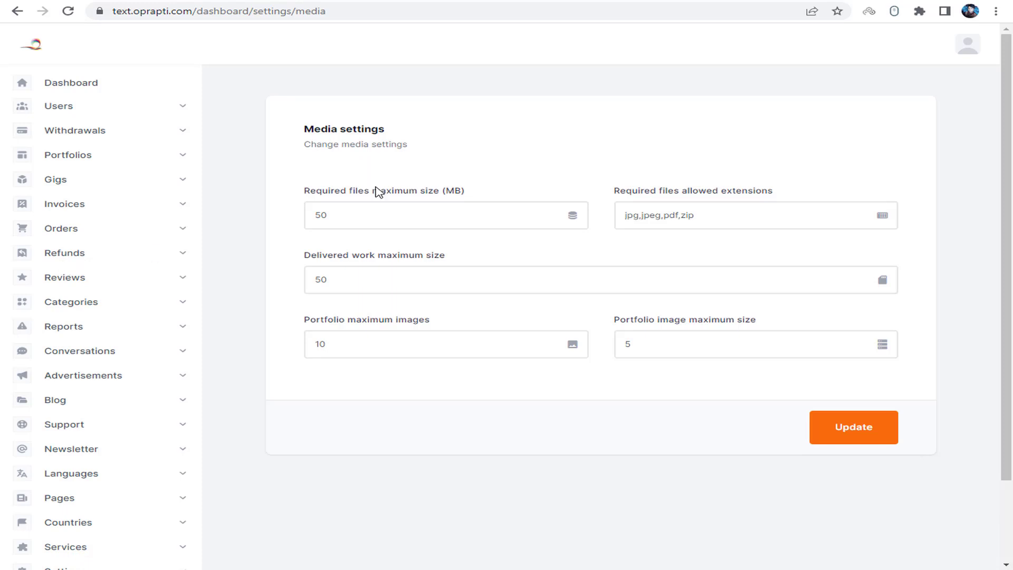
{"action": "left_click_drag", "start_coordinate": [373, 191], "coordinate": [465, 192]}
{"action": "left_click", "coordinate": [400, 210]}
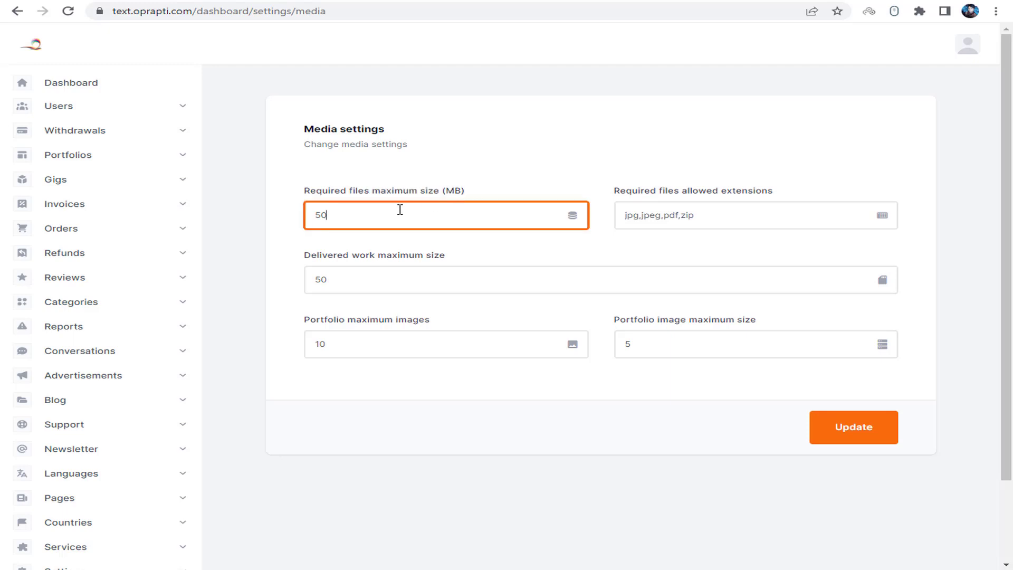
{"action": "left_click_drag", "start_coordinate": [443, 191], "coordinate": [476, 192]}
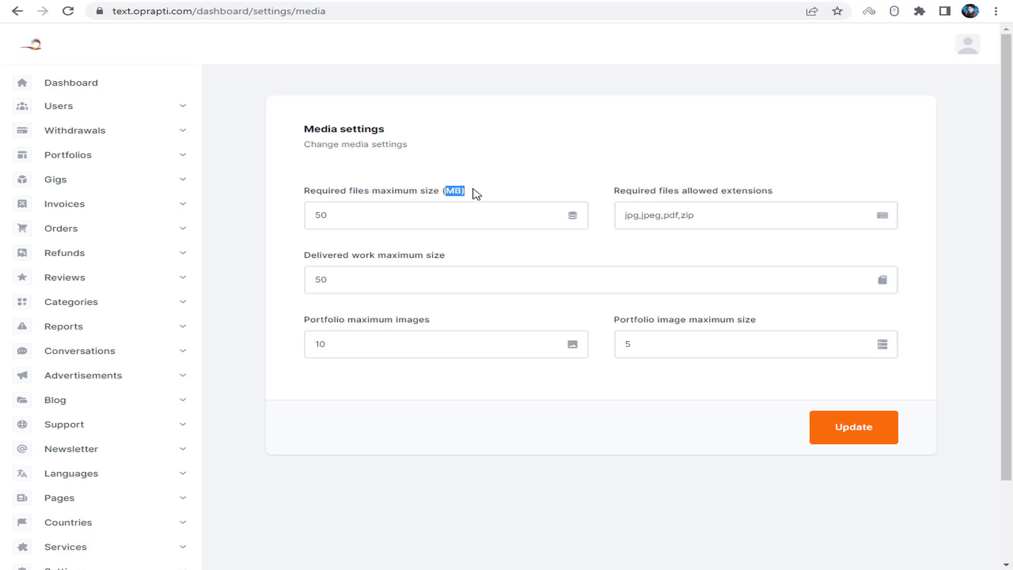
{"action": "left_click_drag", "start_coordinate": [355, 215], "coordinate": [285, 222]}
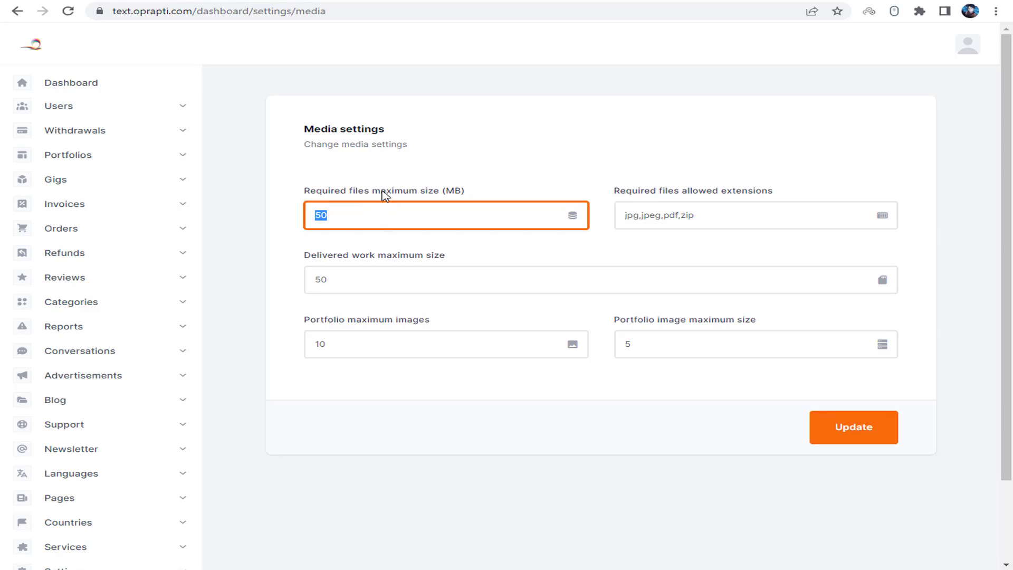
{"action": "left_click", "coordinate": [375, 217]}
{"action": "key", "text": "BackSpace"}
{"action": "key", "text": "BackSpace"}
{"action": "type", "text": "30"}
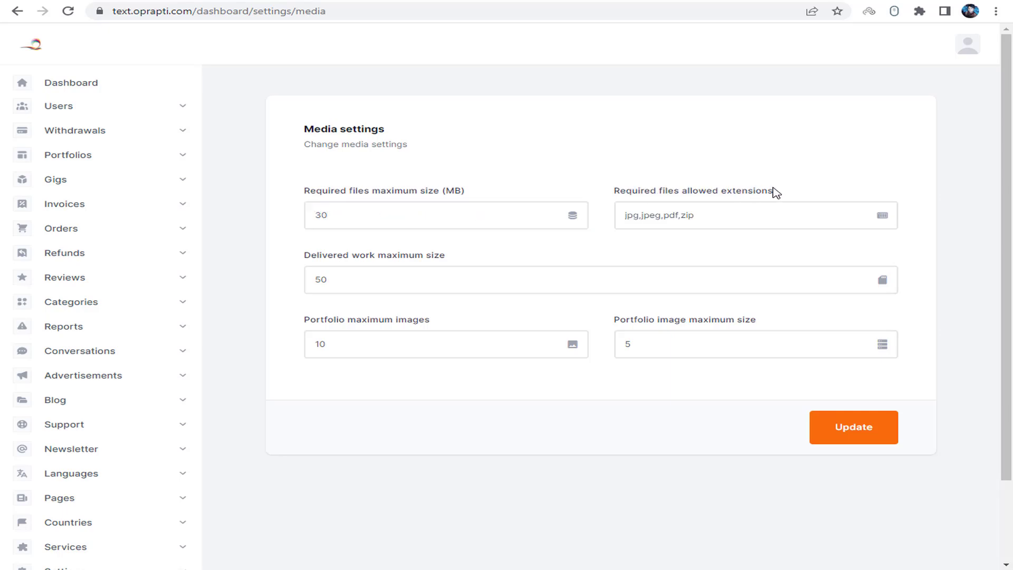
Review the allowed extensions, delivered work size and portfolio image limits, and save the media settings
{"action": "left_click", "coordinate": [723, 209]}
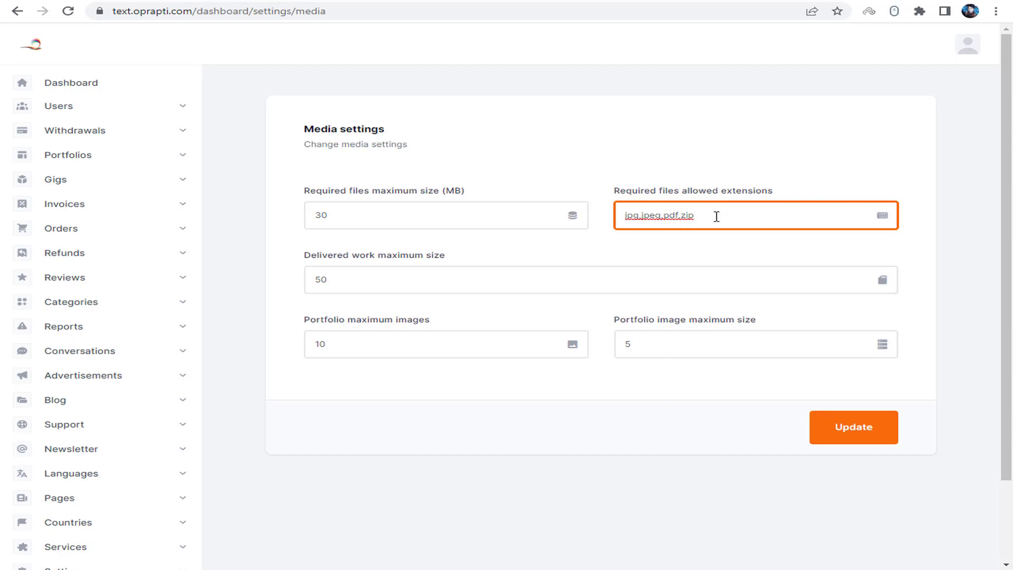
{"action": "left_click_drag", "start_coordinate": [717, 216], "coordinate": [633, 216]}
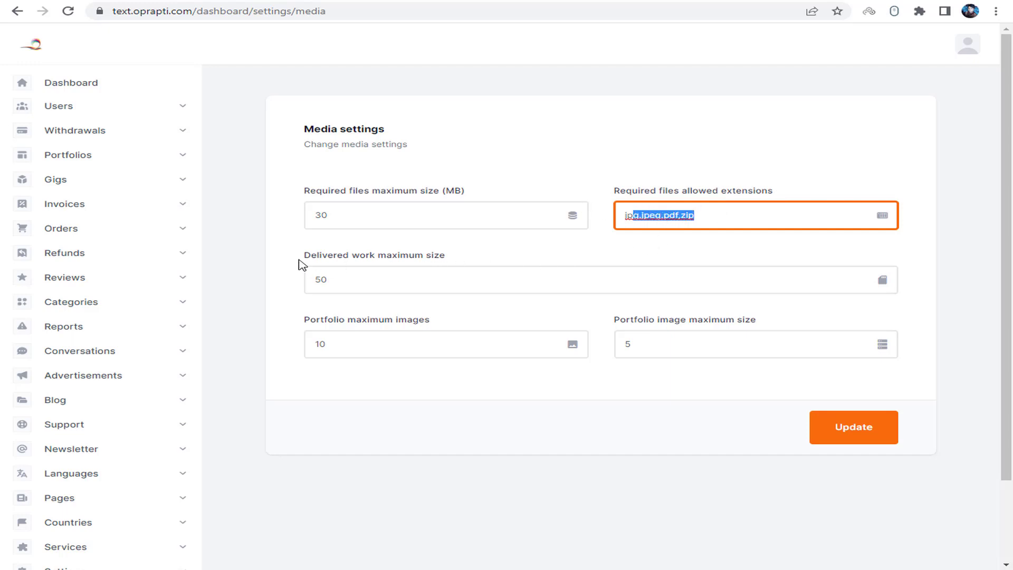
{"action": "left_click_drag", "start_coordinate": [311, 256], "coordinate": [410, 258]}
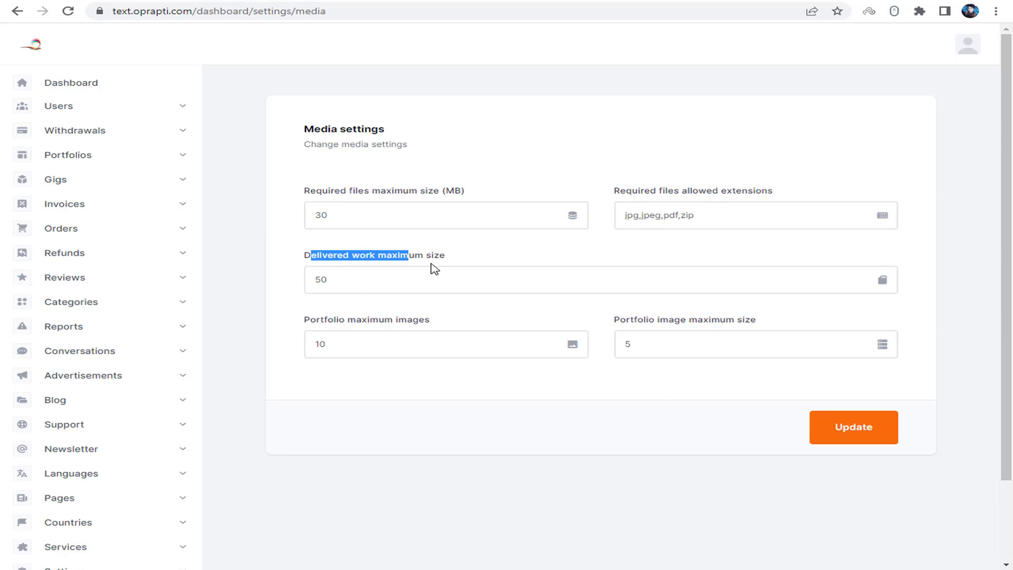
{"action": "left_click", "coordinate": [414, 286]}
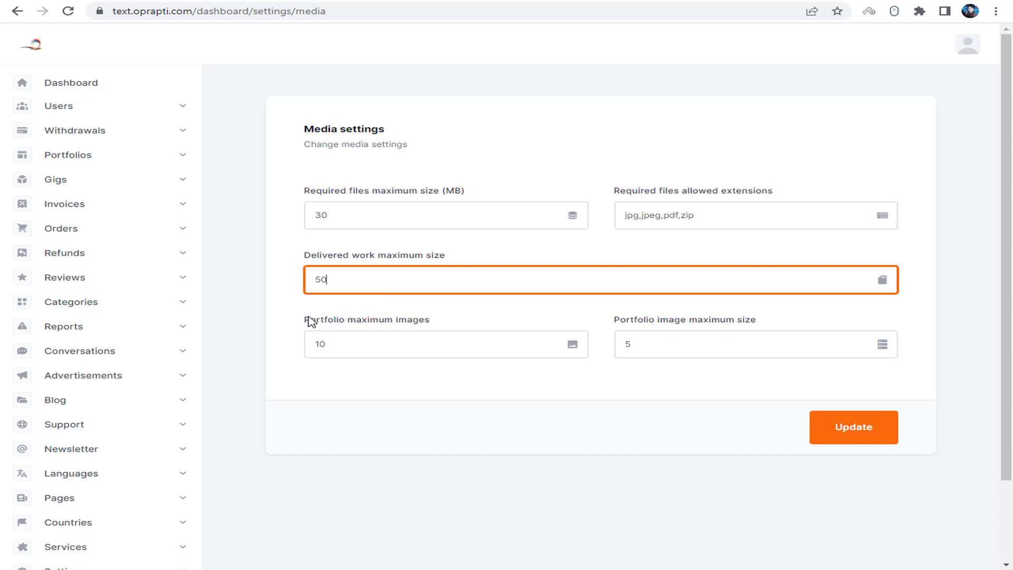
{"action": "left_click_drag", "start_coordinate": [311, 320], "coordinate": [395, 337]}
{"action": "left_click", "coordinate": [395, 337]}
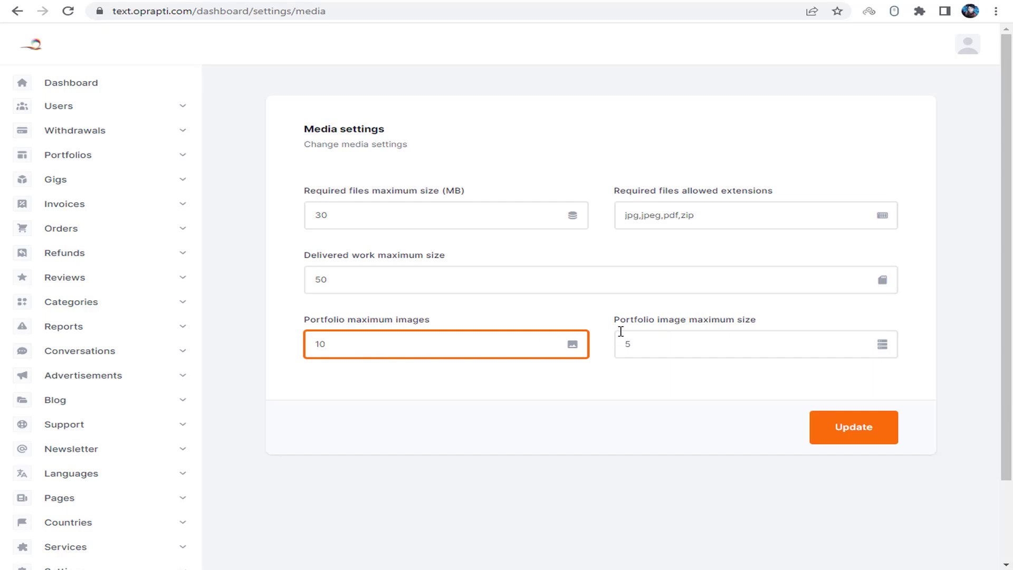
{"action": "left_click", "coordinate": [688, 351]}
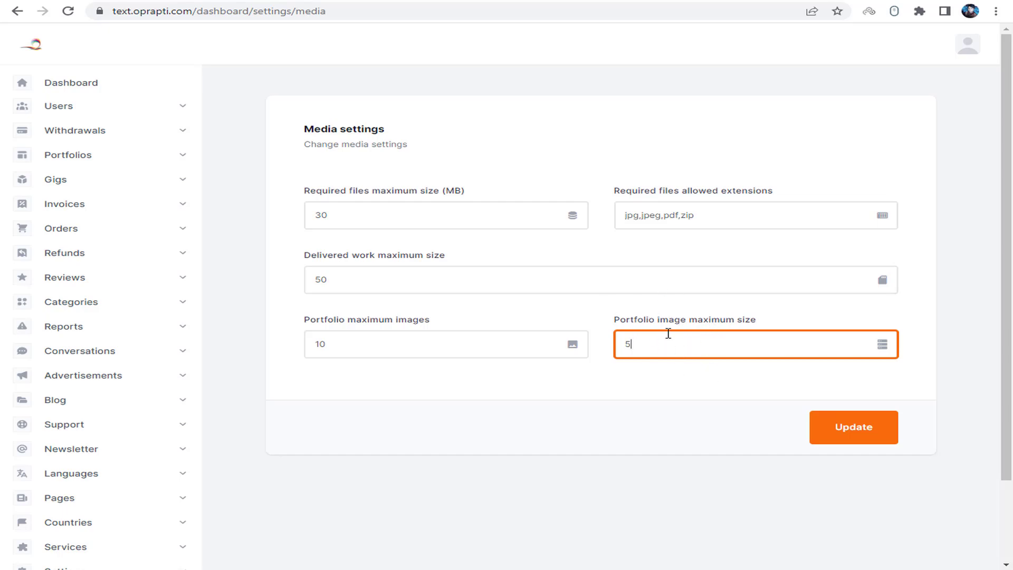
{"action": "left_click", "coordinate": [842, 428]}
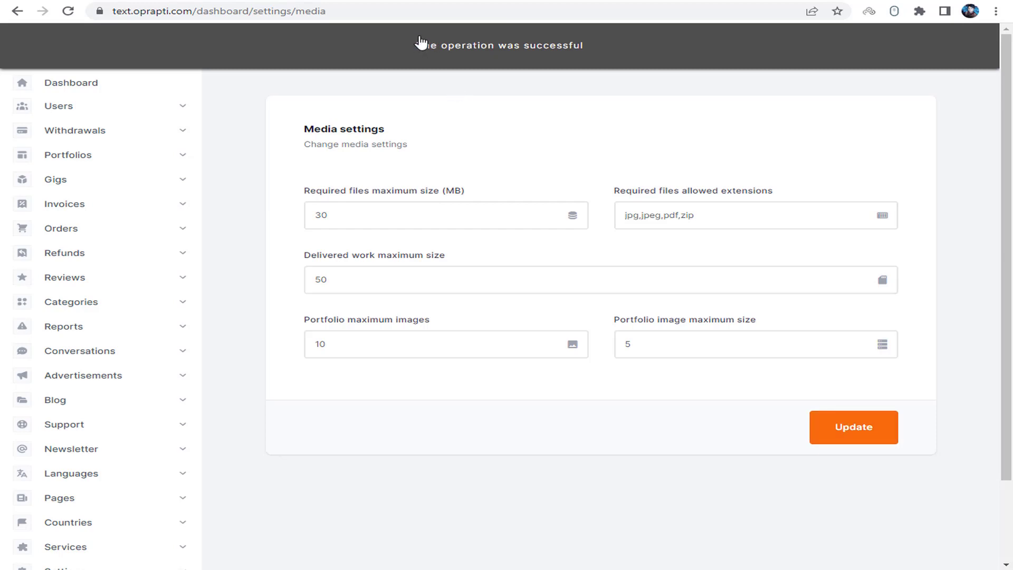
Open the Publish settings of the marketplace
{"action": "scroll", "coordinate": [105, 438], "scroll_direction": "down", "scroll_amount": 2}
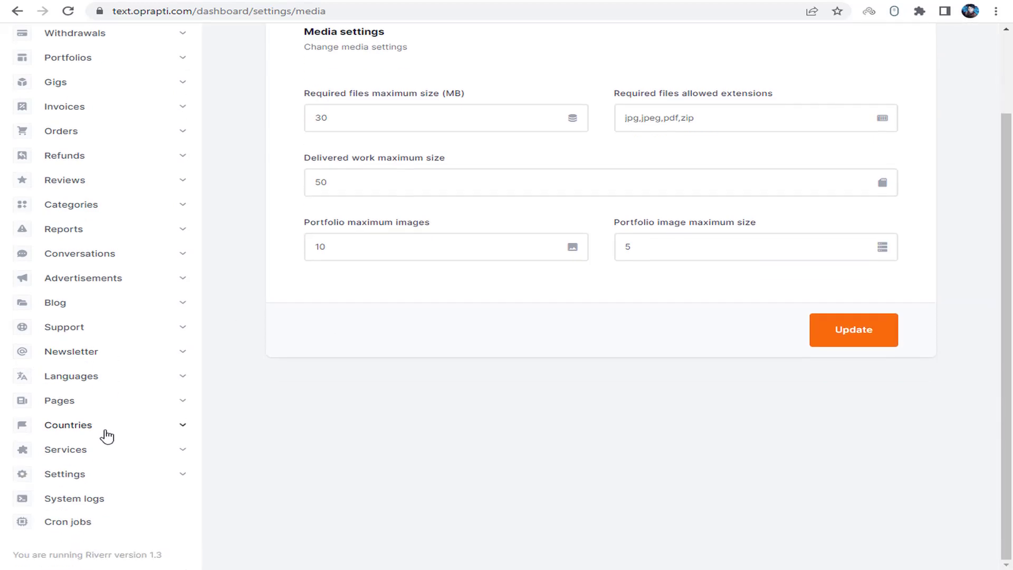
{"action": "left_click", "coordinate": [107, 482]}
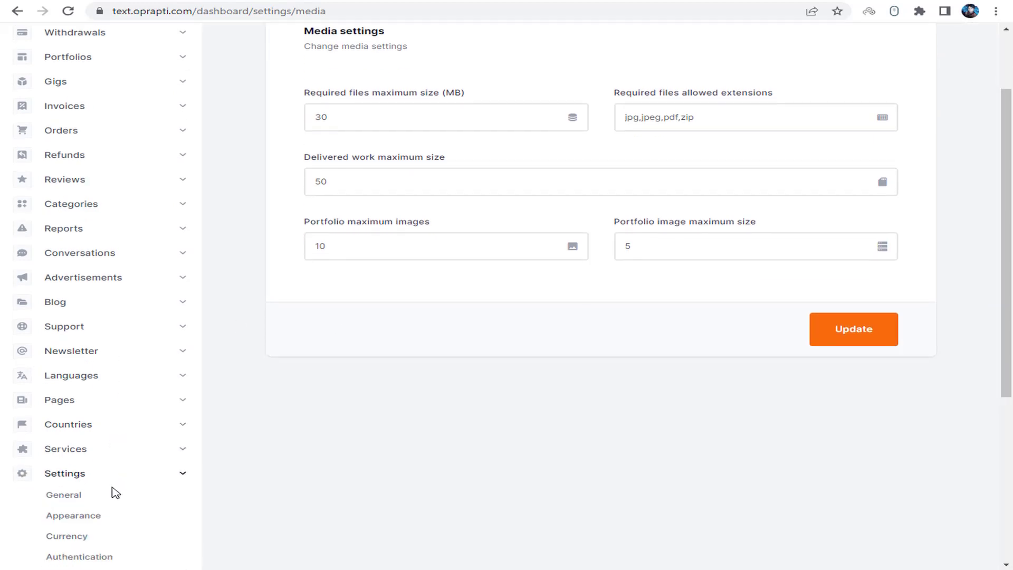
{"action": "scroll", "coordinate": [115, 492], "scroll_direction": "down", "scroll_amount": 4}
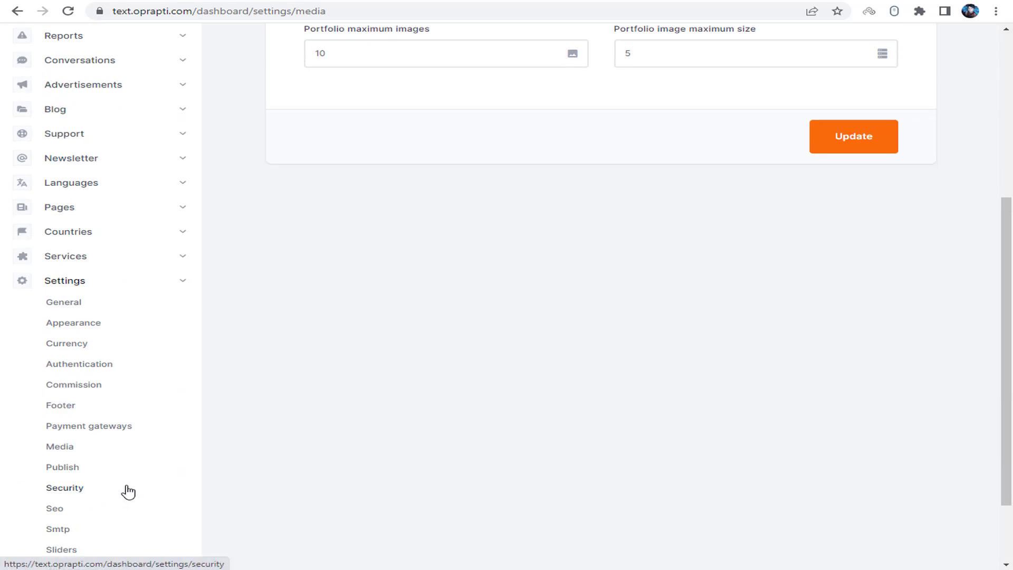
{"action": "left_click", "coordinate": [75, 473]}
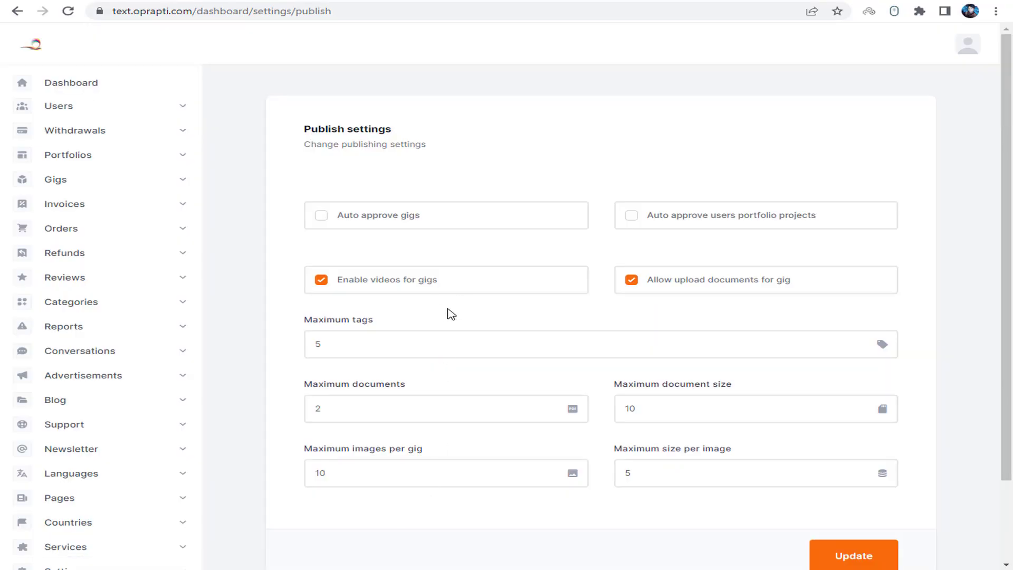
Enable automatic approval for both gigs and users' portfolio projects in the publish settings
{"action": "left_click_drag", "start_coordinate": [320, 128], "coordinate": [425, 160]}
{"action": "left_click", "coordinate": [398, 188]}
{"action": "left_click", "coordinate": [417, 224]}
{"action": "left_click", "coordinate": [331, 227]}
{"action": "left_click", "coordinate": [728, 222]}
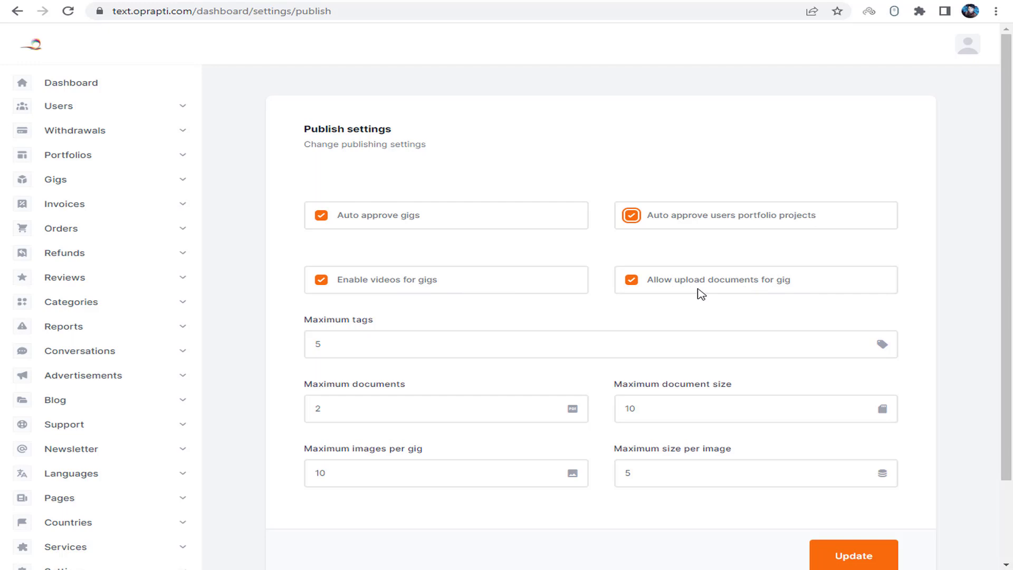
Set the maximum tags to 10 and the maximum documents to 3
{"action": "left_click", "coordinate": [351, 346]}
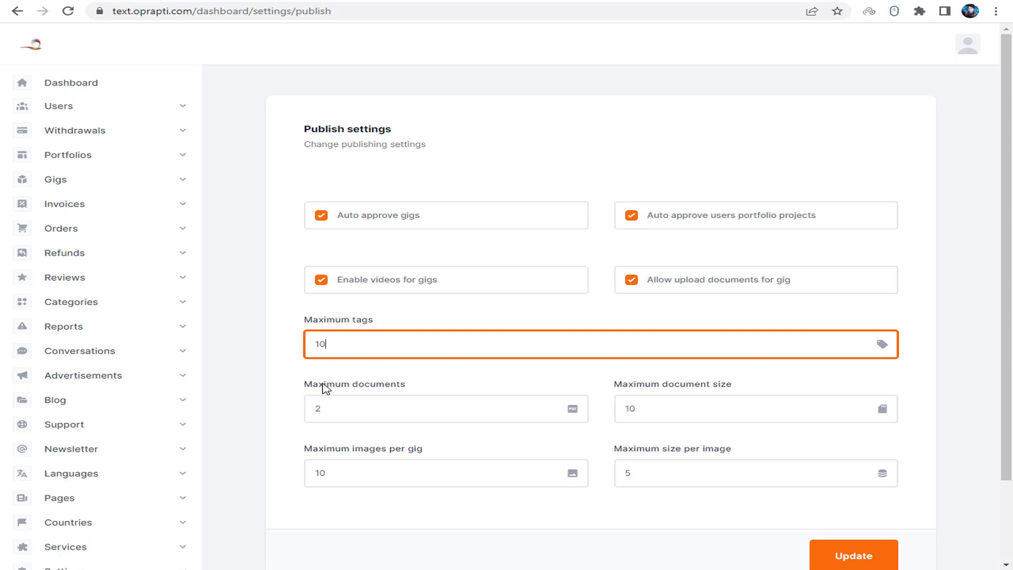
{"action": "left_click_drag", "start_coordinate": [321, 387], "coordinate": [380, 398]}
{"action": "left_click", "coordinate": [372, 409]}
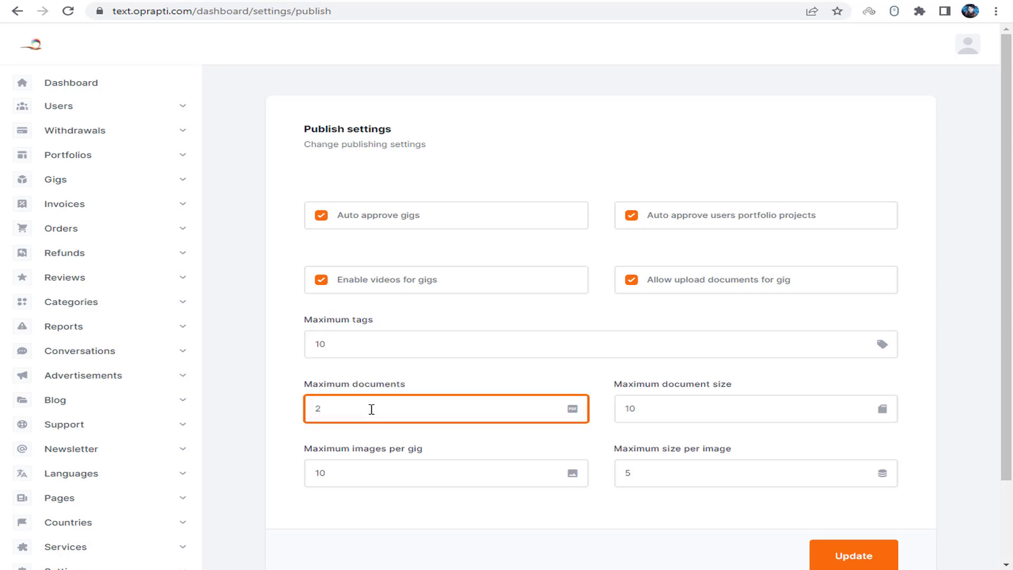
{"action": "key", "text": "BackSpace"}
{"action": "type", "text": "3"}
Review the maximum document size, images per gig and size per image limits, and save the publish settings
{"action": "left_click_drag", "start_coordinate": [645, 387], "coordinate": [697, 397]}
{"action": "left_click", "coordinate": [695, 402]}
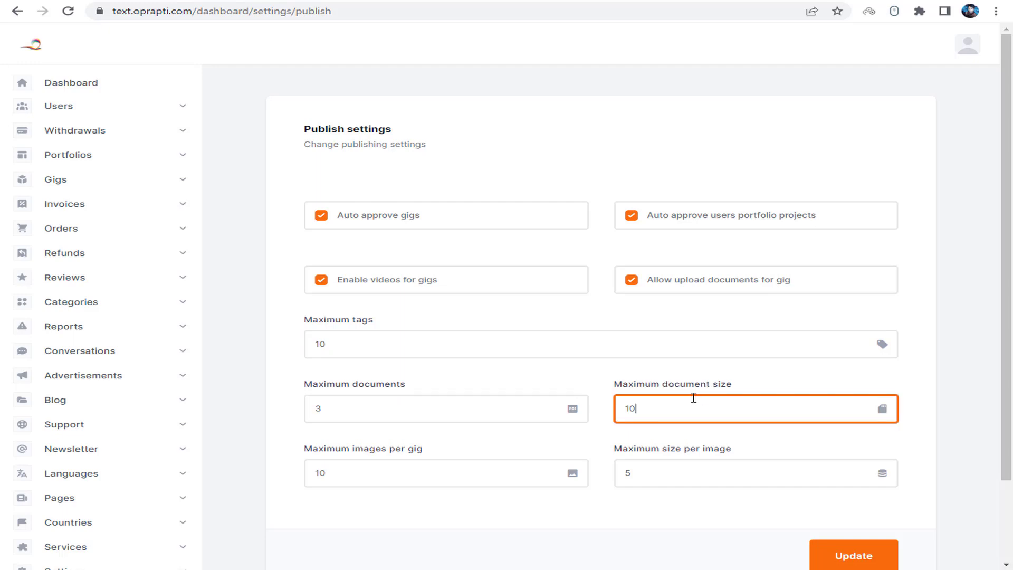
{"action": "left_click_drag", "start_coordinate": [334, 451], "coordinate": [387, 455]}
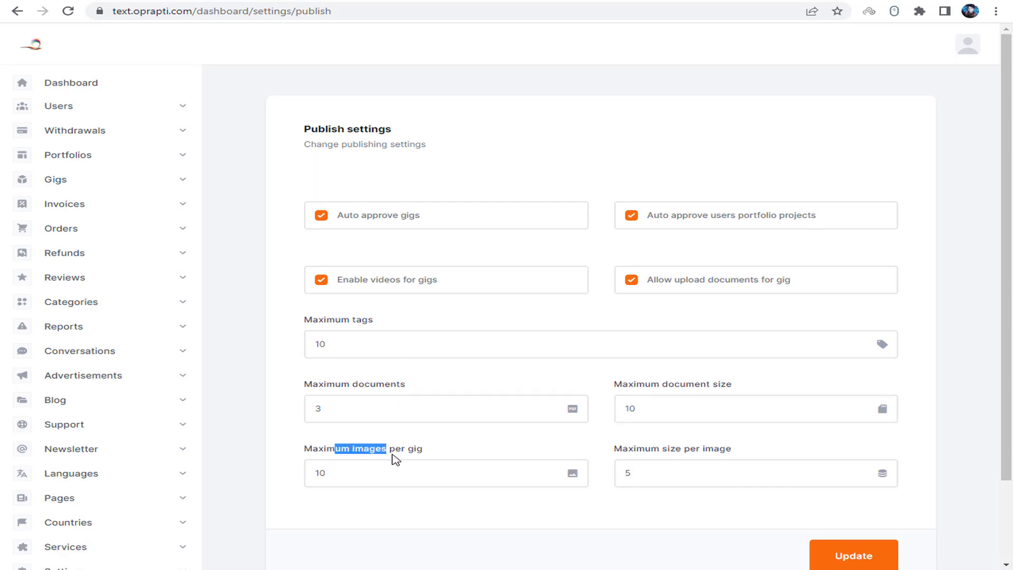
{"action": "left_click", "coordinate": [396, 455]}
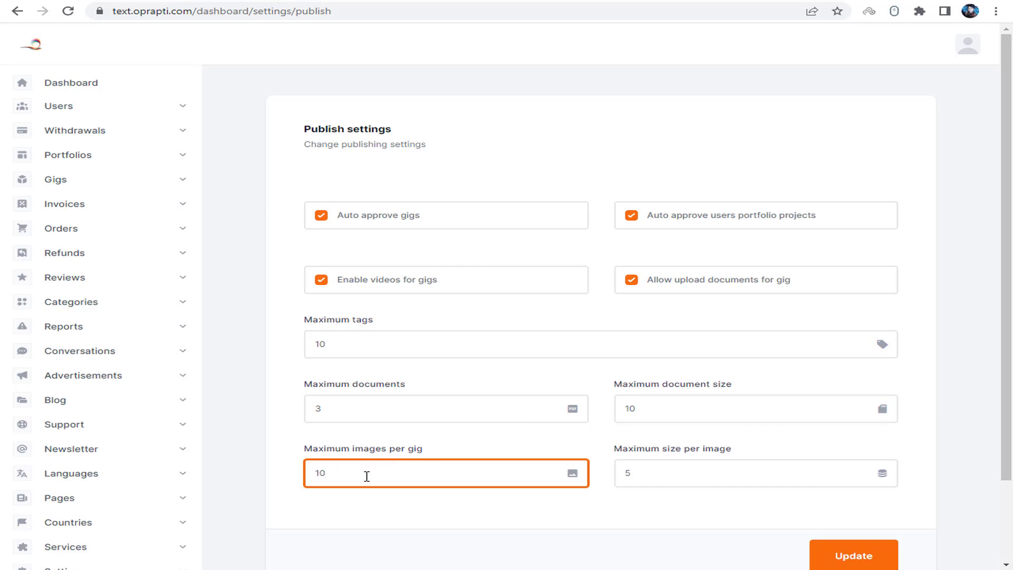
{"action": "left_click", "coordinate": [627, 458]}
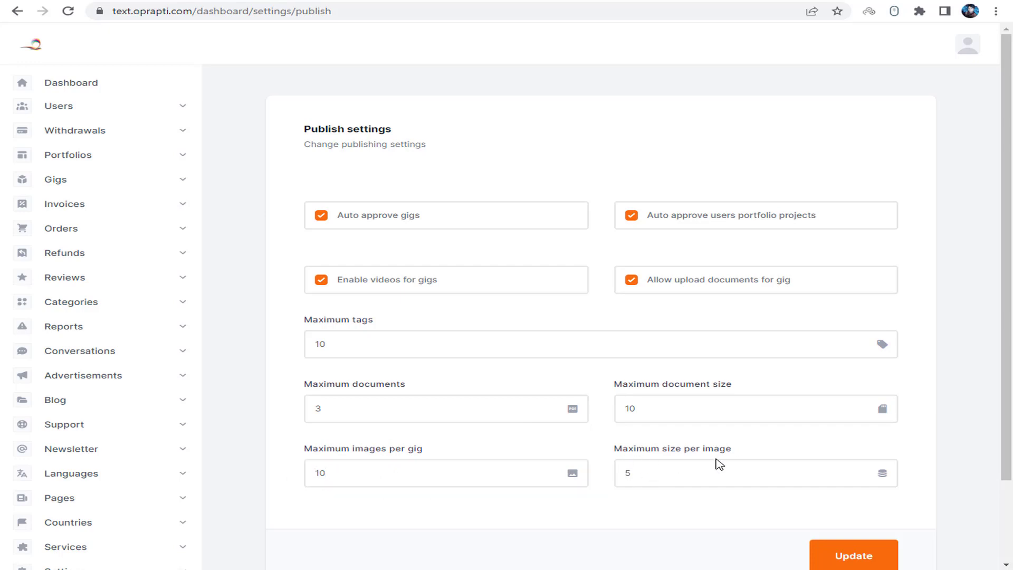
{"action": "left_click", "coordinate": [707, 467]}
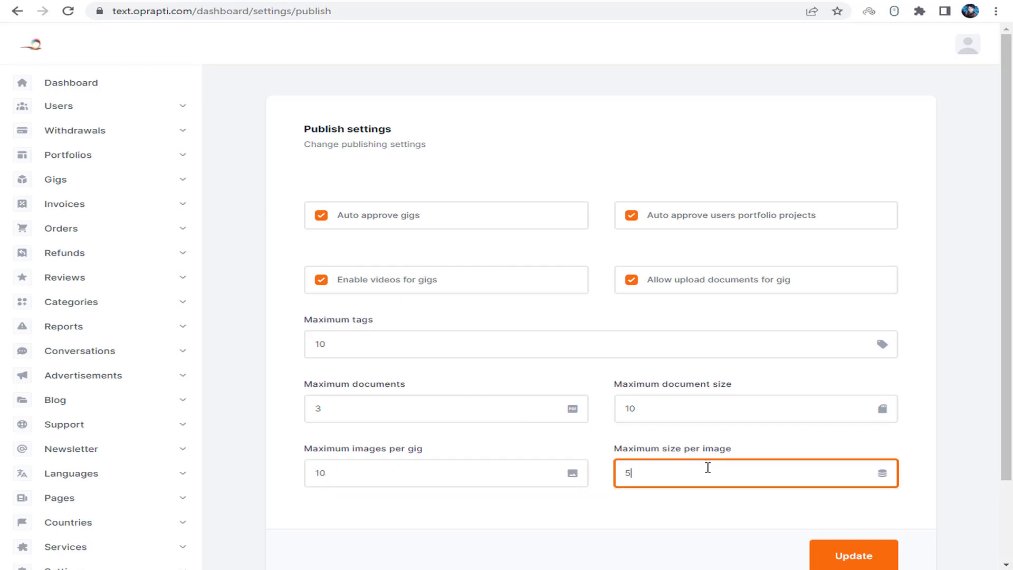
{"action": "left_click", "coordinate": [864, 560]}
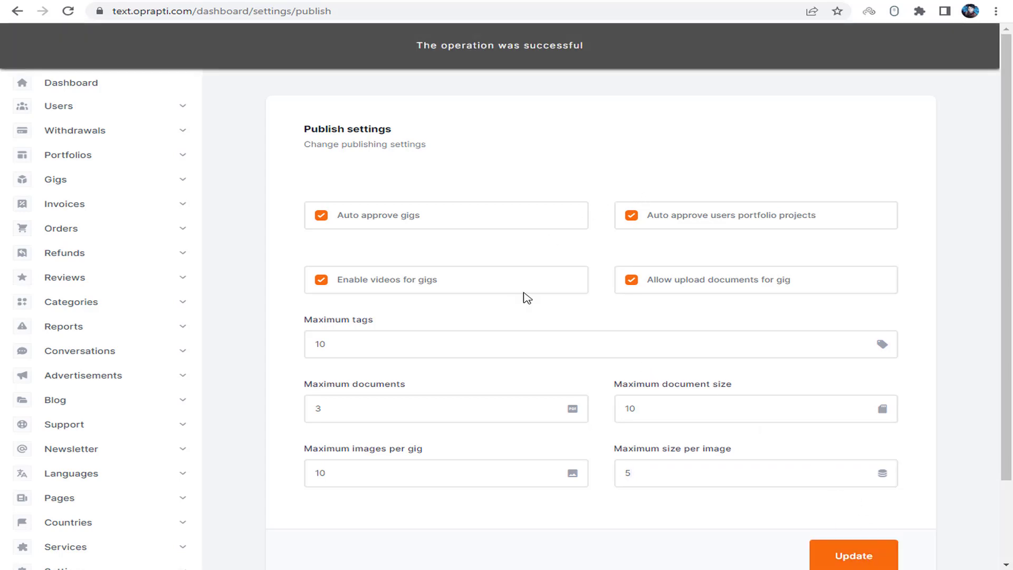
Open the Security settings of the marketplace
{"action": "scroll", "coordinate": [208, 494], "scroll_direction": "down", "scroll_amount": 2}
{"action": "left_click", "coordinate": [136, 478]}
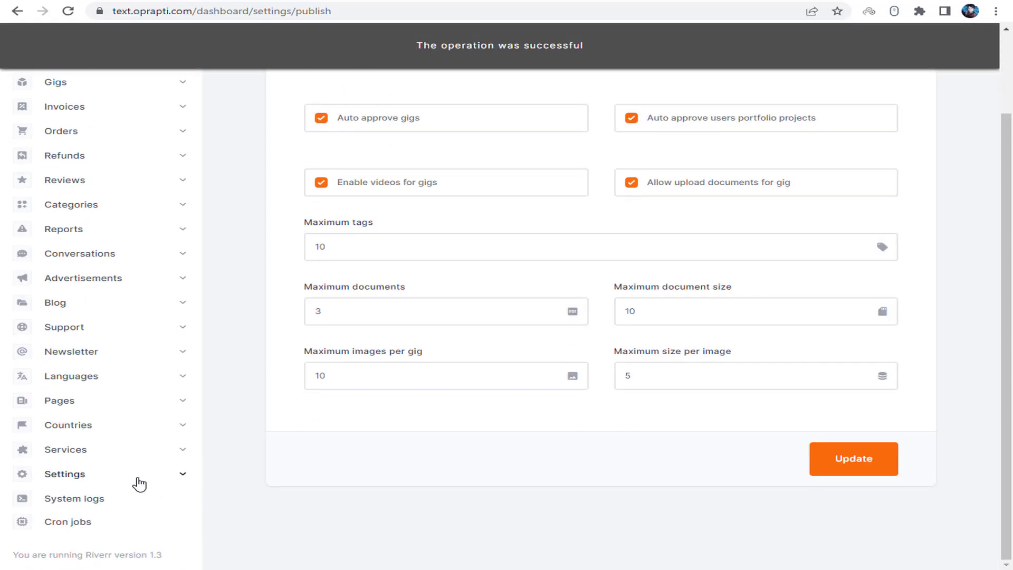
{"action": "scroll", "coordinate": [135, 483], "scroll_direction": "down", "scroll_amount": 3}
{"action": "scroll", "coordinate": [153, 481], "scroll_direction": "down", "scroll_amount": 1}
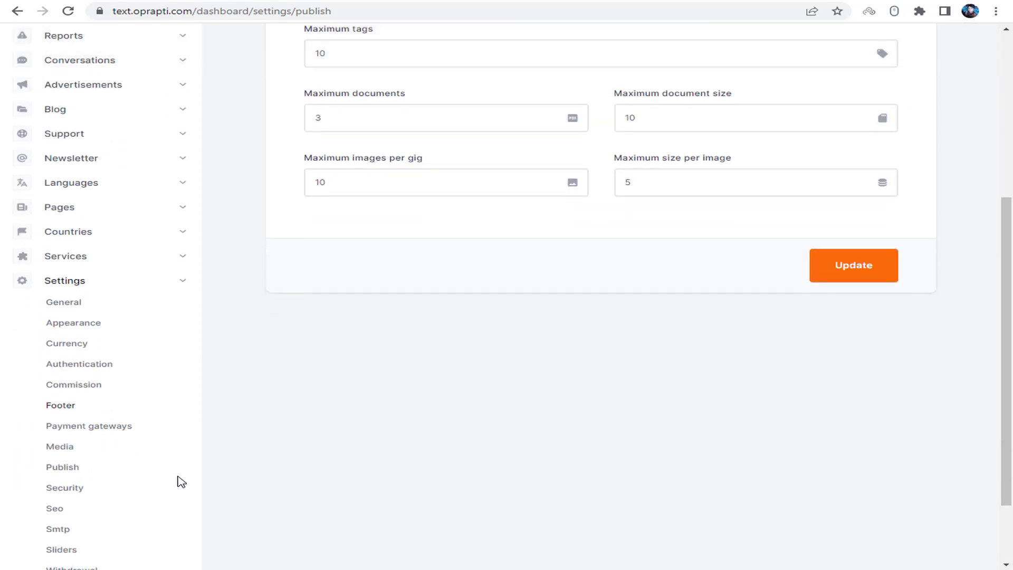
{"action": "left_click", "coordinate": [67, 488]}
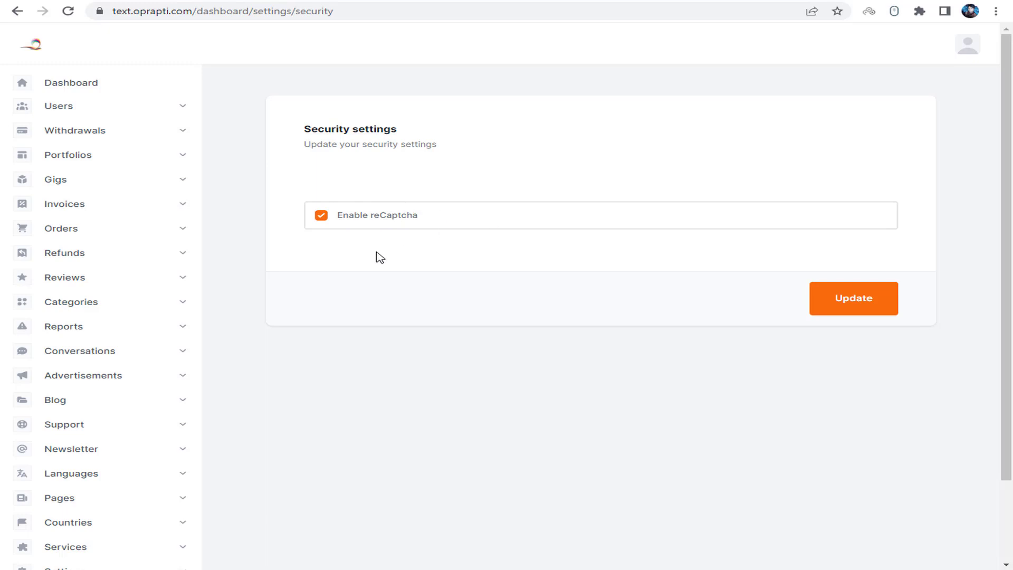
Open the SEO settings of the marketplace
{"action": "scroll", "coordinate": [410, 274], "scroll_direction": "down", "scroll_amount": 3}
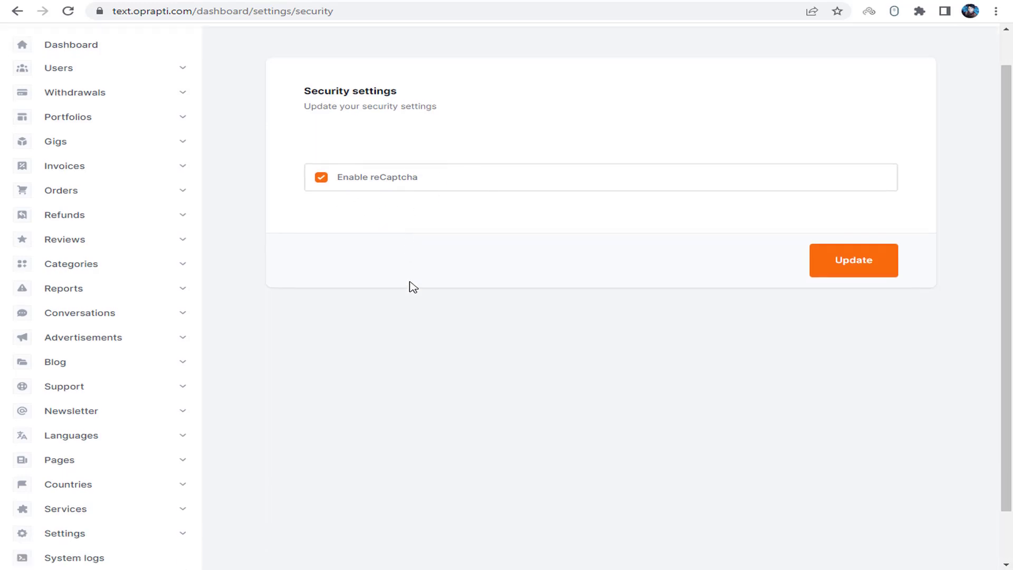
{"action": "left_click", "coordinate": [94, 478]}
{"action": "scroll", "coordinate": [102, 479], "scroll_direction": "down", "scroll_amount": 5}
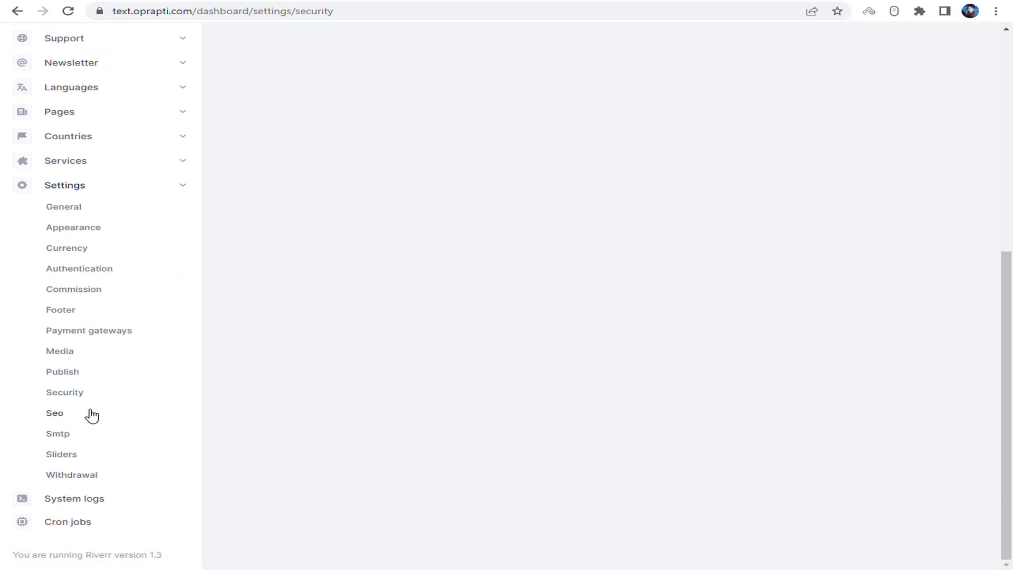
{"action": "left_click", "coordinate": [55, 417]}
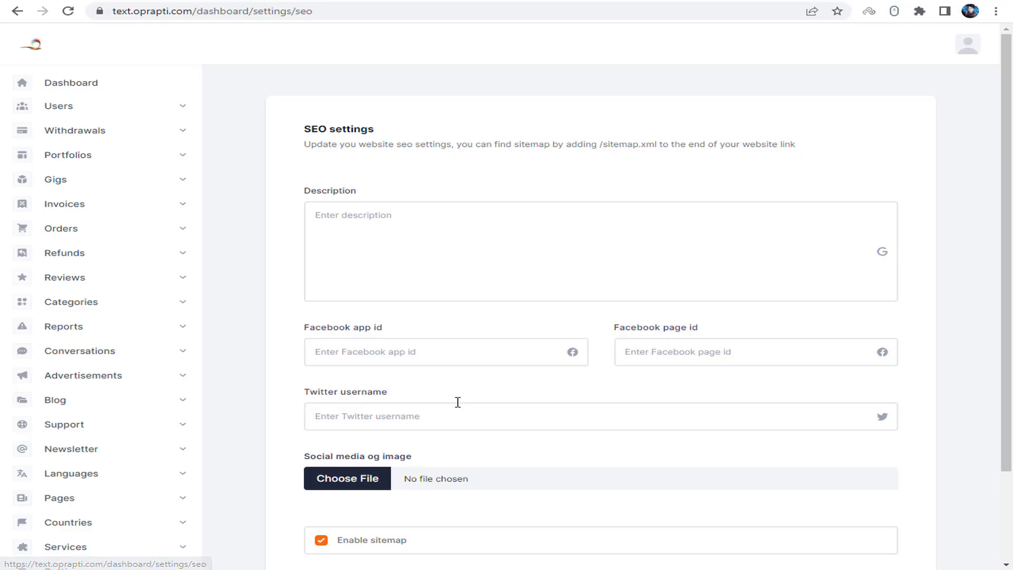
Examine the SEO fields for description, Facebook app and page IDs, Twitter username and social media og image
{"action": "left_click", "coordinate": [366, 219]}
{"action": "left_click_drag", "start_coordinate": [310, 195], "coordinate": [419, 199]}
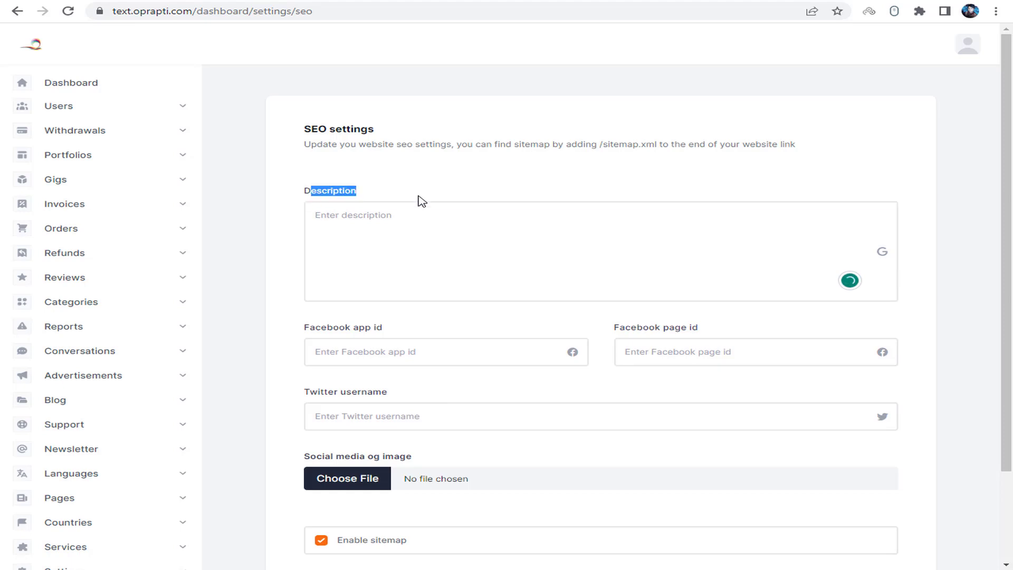
{"action": "left_click", "coordinate": [444, 230]}
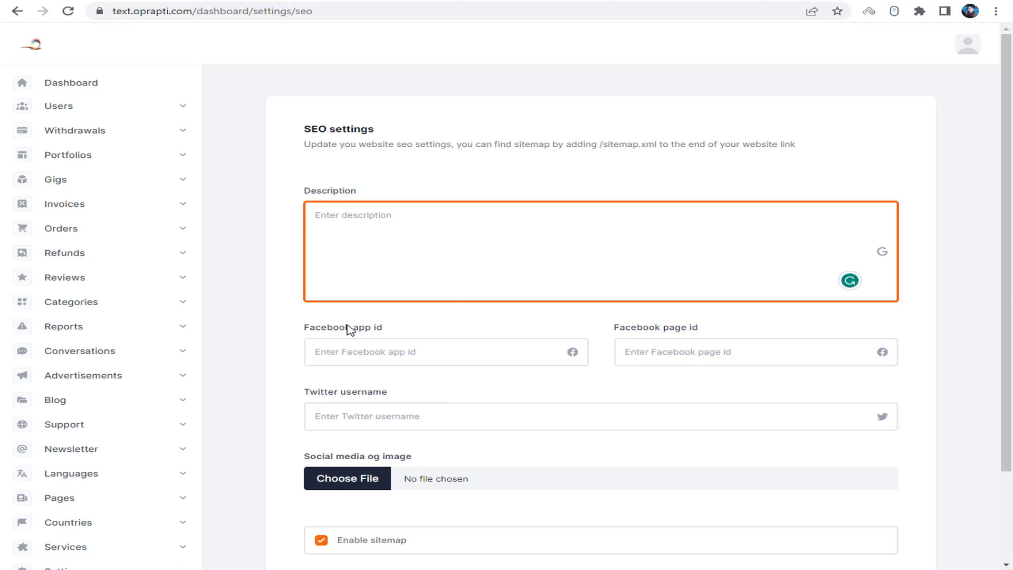
{"action": "left_click_drag", "start_coordinate": [322, 328], "coordinate": [367, 336]}
{"action": "left_click", "coordinate": [375, 345]}
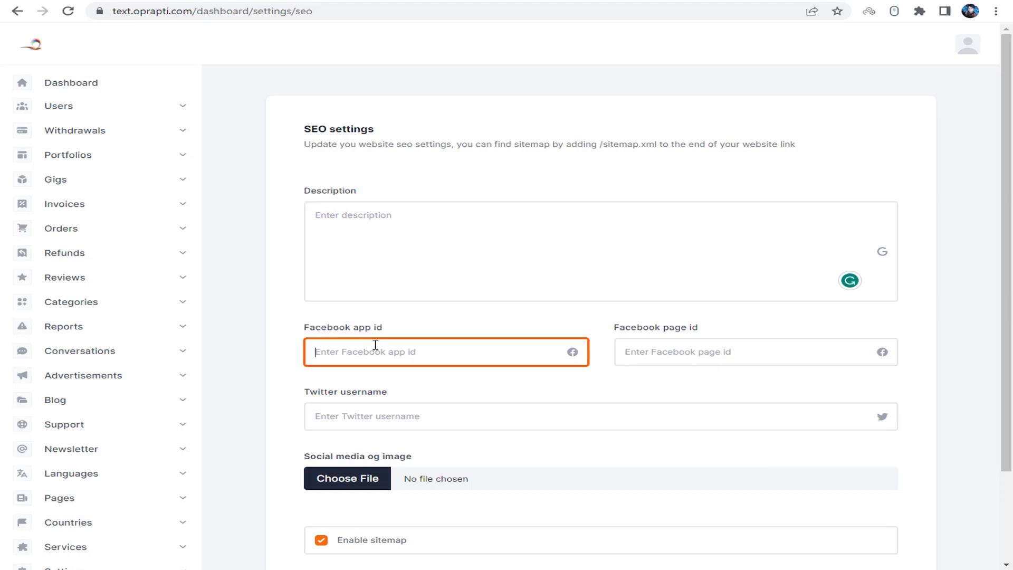
{"action": "left_click_drag", "start_coordinate": [629, 333], "coordinate": [712, 335]}
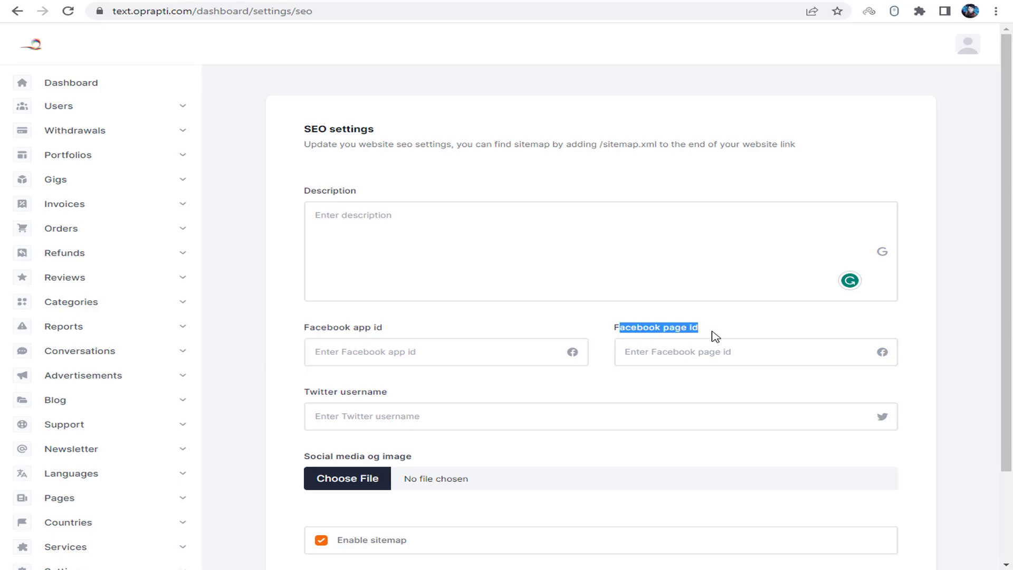
{"action": "left_click_drag", "start_coordinate": [340, 395], "coordinate": [390, 414]}
{"action": "left_click", "coordinate": [391, 414]}
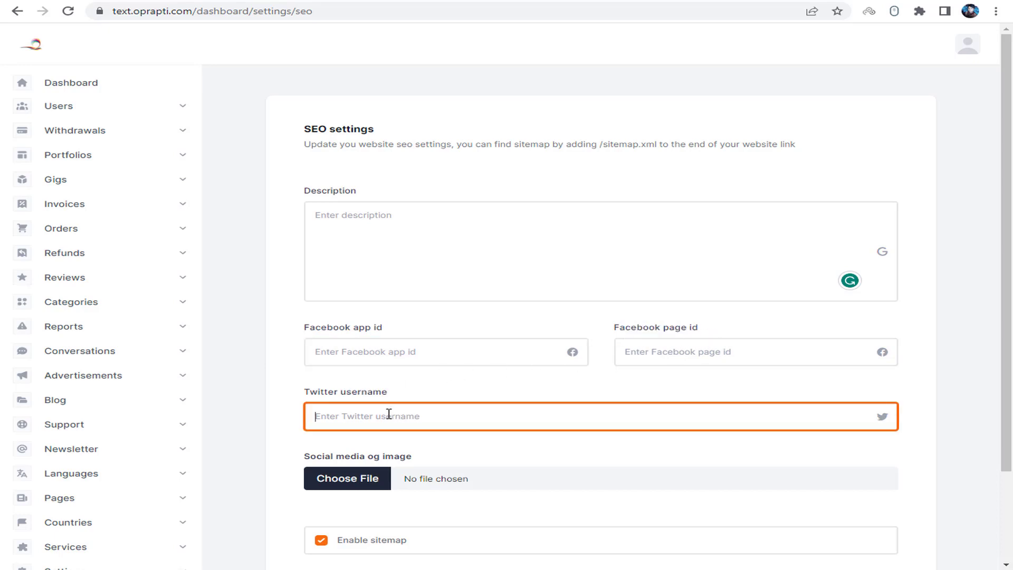
{"action": "scroll", "coordinate": [522, 402], "scroll_direction": "down", "scroll_amount": 2}
{"action": "left_click_drag", "start_coordinate": [325, 345], "coordinate": [392, 347]}
{"action": "left_click", "coordinate": [427, 346]}
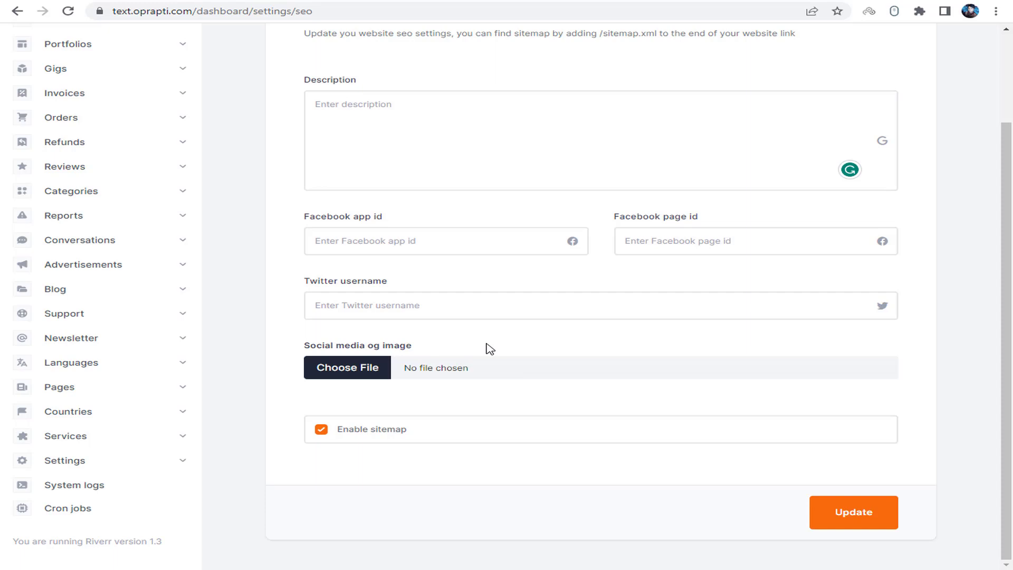
Choose 2023-07-15_114449.png from the Downloads folder as the social media og image
{"action": "left_click", "coordinate": [366, 369]}
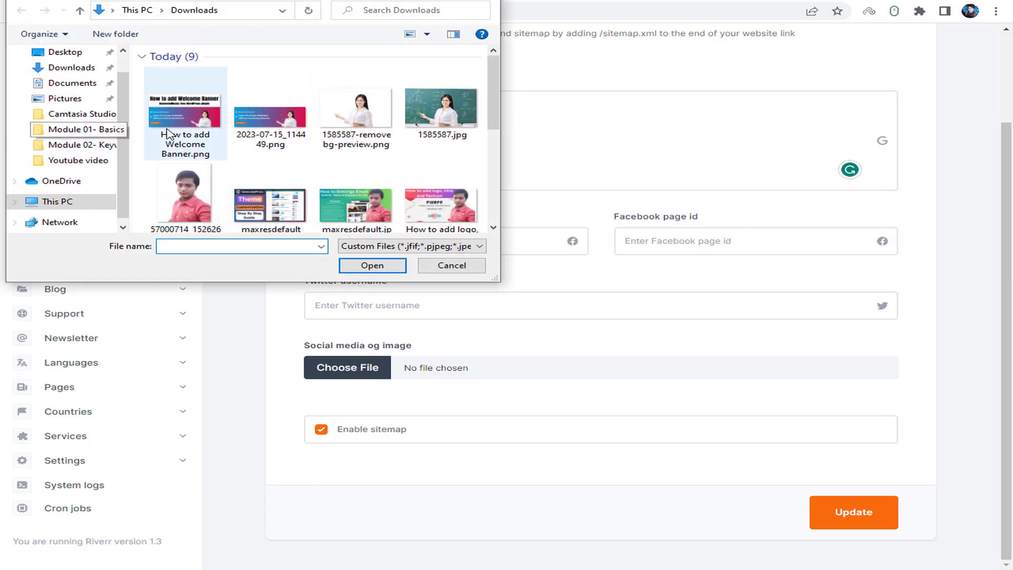
{"action": "left_click", "coordinate": [271, 132]}
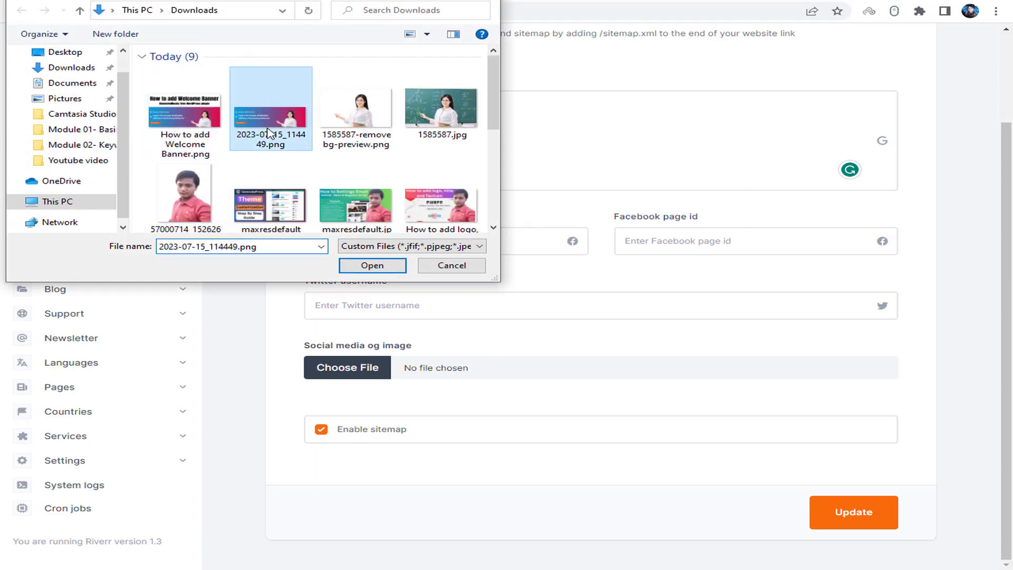
{"action": "left_click", "coordinate": [364, 264]}
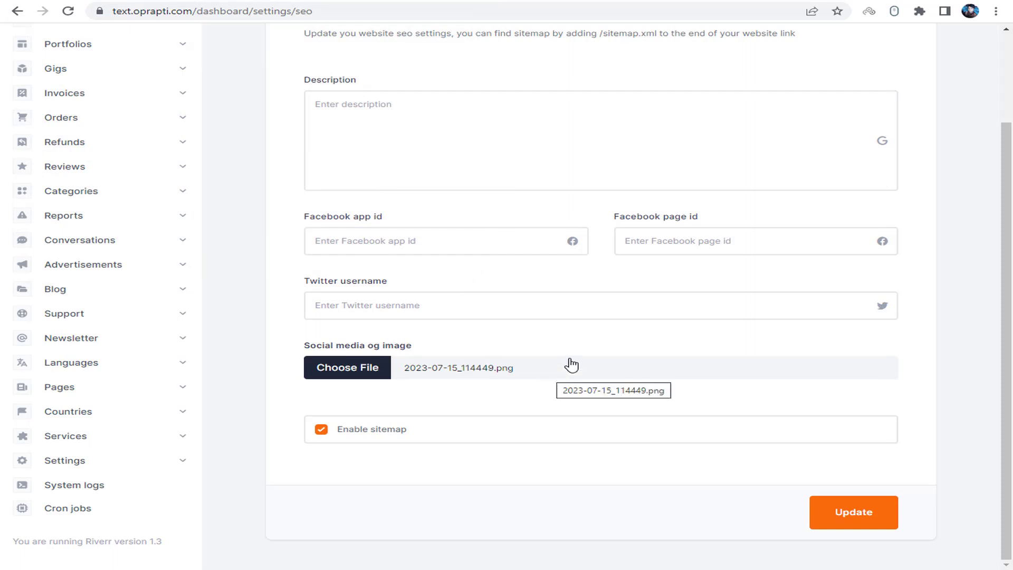
Copy the opening paragraph of the Unique Web School YouTube channel's description into the SEO description
{"action": "scroll", "coordinate": [528, 274], "scroll_direction": "up", "scroll_amount": 2}
{"action": "left_click", "coordinate": [429, 228]}
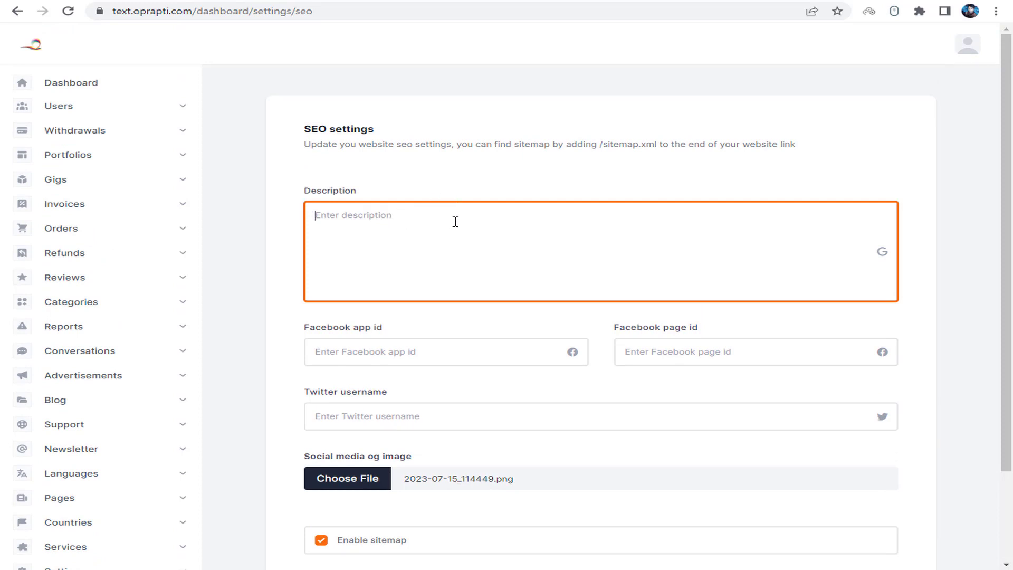
{"action": "left_click", "coordinate": [174, 3]}
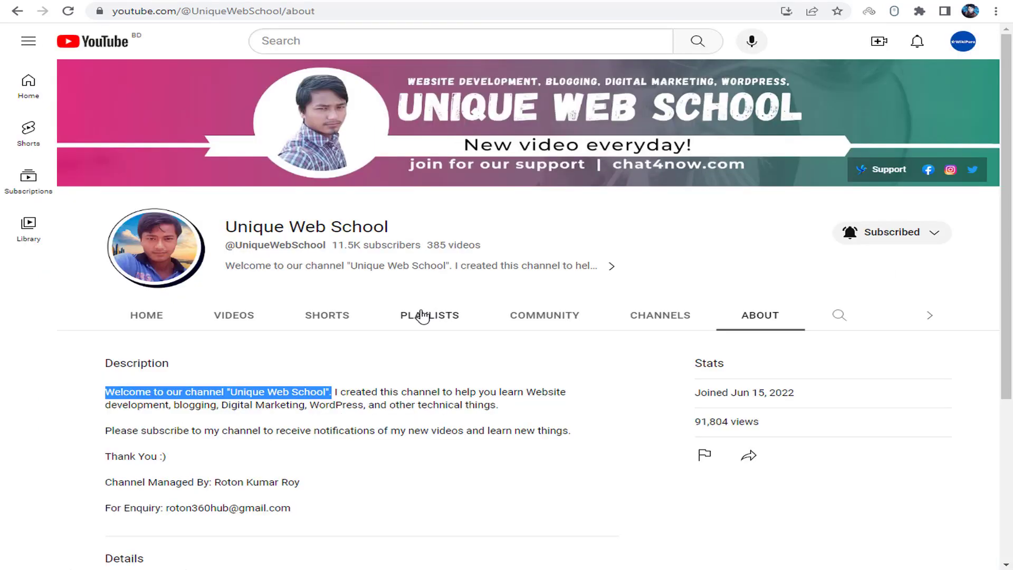
{"action": "scroll", "coordinate": [370, 324], "scroll_direction": "down", "scroll_amount": 2}
{"action": "left_click_drag", "start_coordinate": [326, 264], "coordinate": [501, 275]}
{"action": "right_click", "coordinate": [346, 264]}
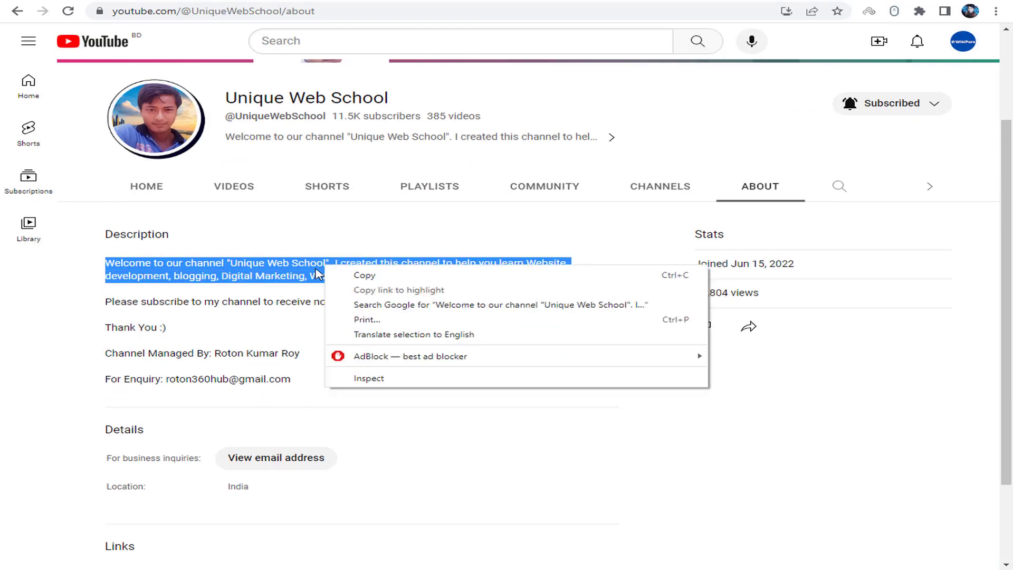
{"action": "left_click", "coordinate": [362, 276]}
{"action": "left_click", "coordinate": [578, 1]}
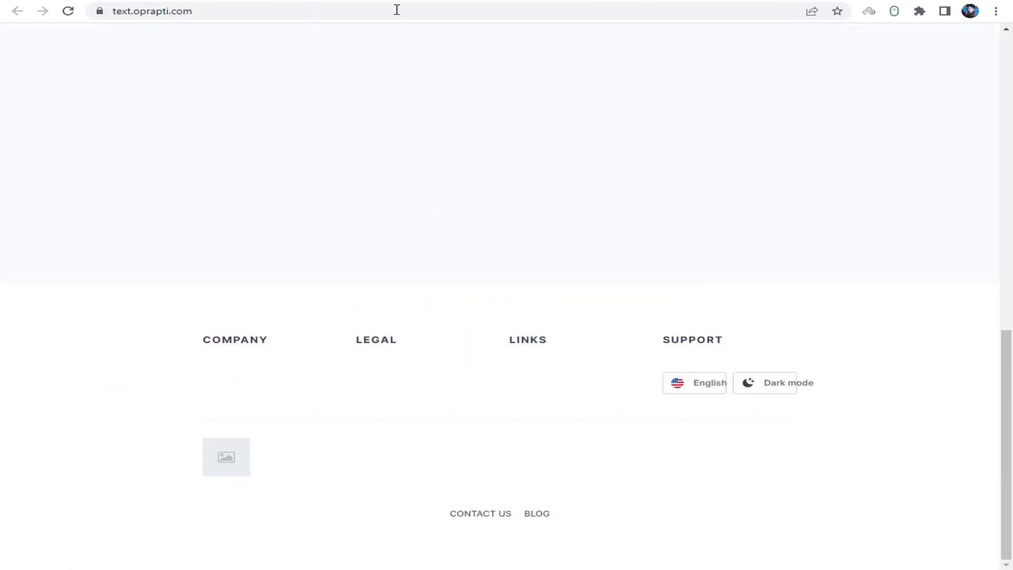
{"action": "key", "text": "ctrl+v"}
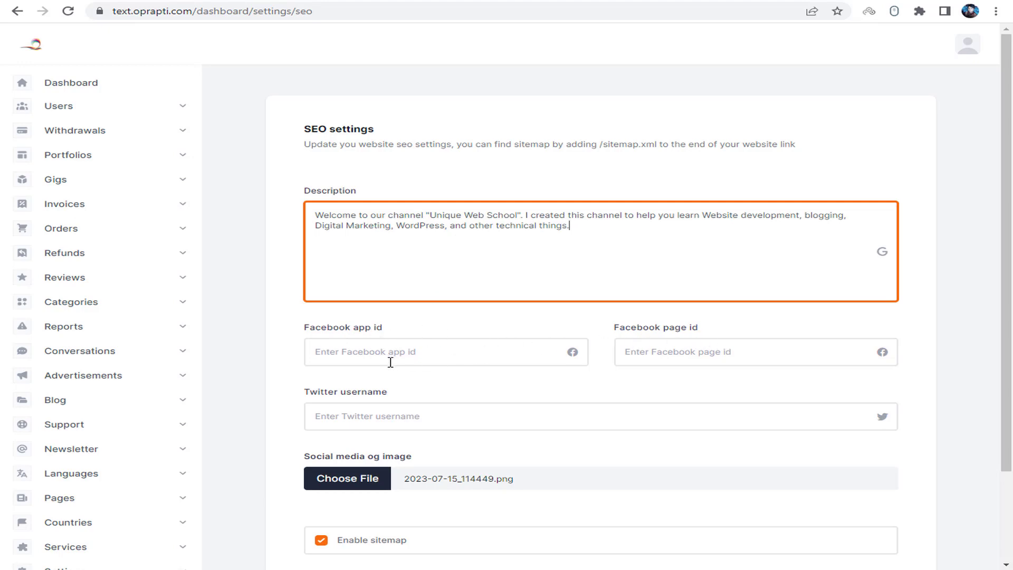
Fill in the site owner's Twitter username and save the SEO settings
{"action": "left_click_drag", "start_coordinate": [323, 390], "coordinate": [412, 396]}
{"action": "left_click", "coordinate": [392, 410]}
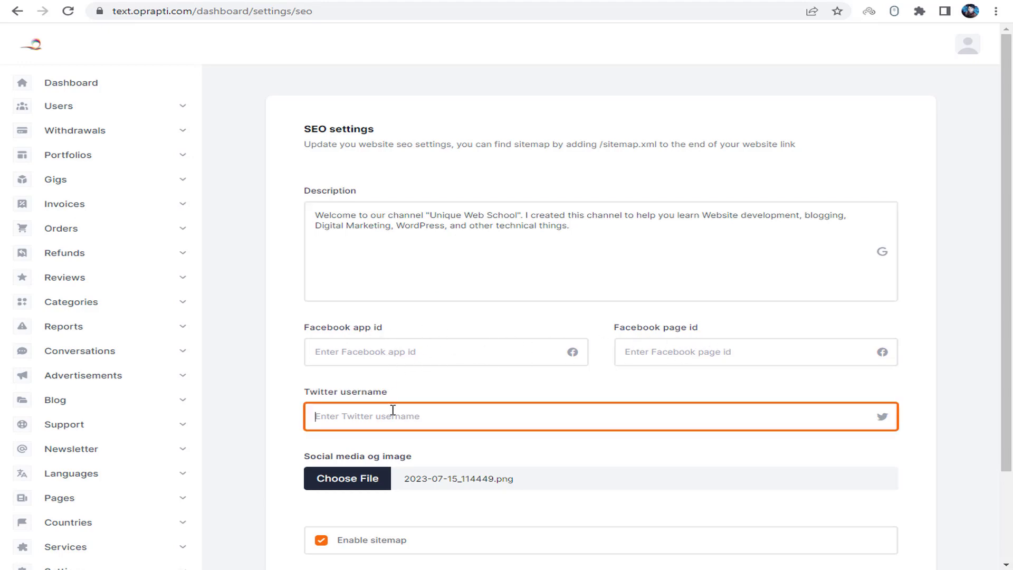
{"action": "type", "text": "roton360hub"}
{"action": "scroll", "coordinate": [393, 410], "scroll_direction": "down", "scroll_amount": 3}
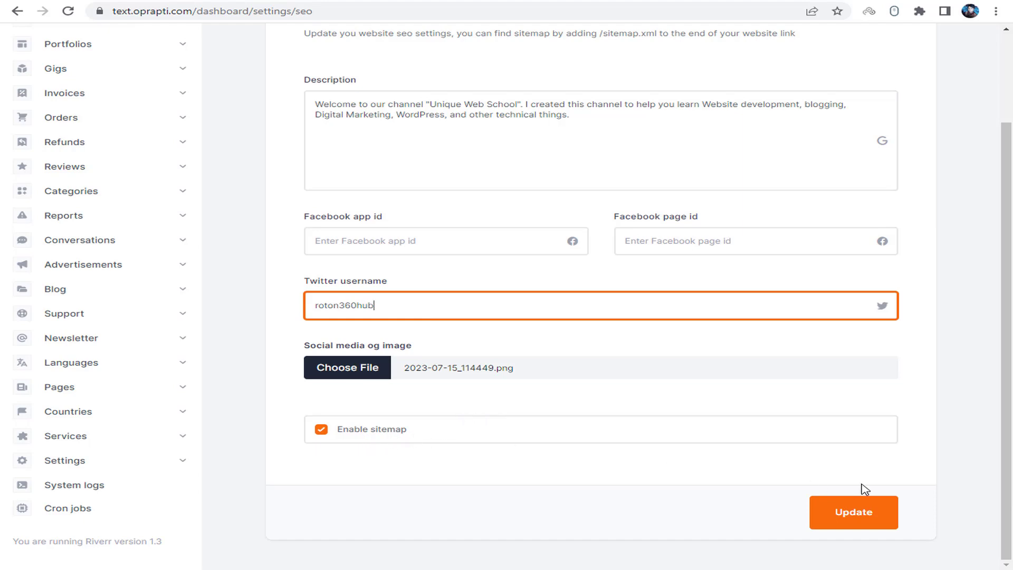
{"action": "left_click", "coordinate": [874, 508]}
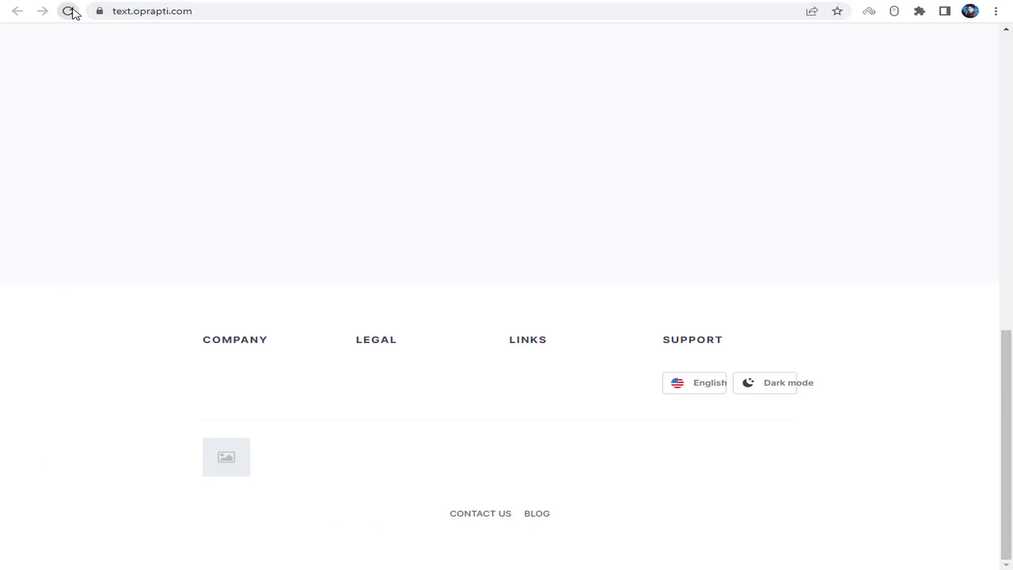
Copy the marketplace's home page address and paste it into a new post on chat4now.com
{"action": "left_click", "coordinate": [212, 10]}
{"action": "right_click", "coordinate": [212, 10]}
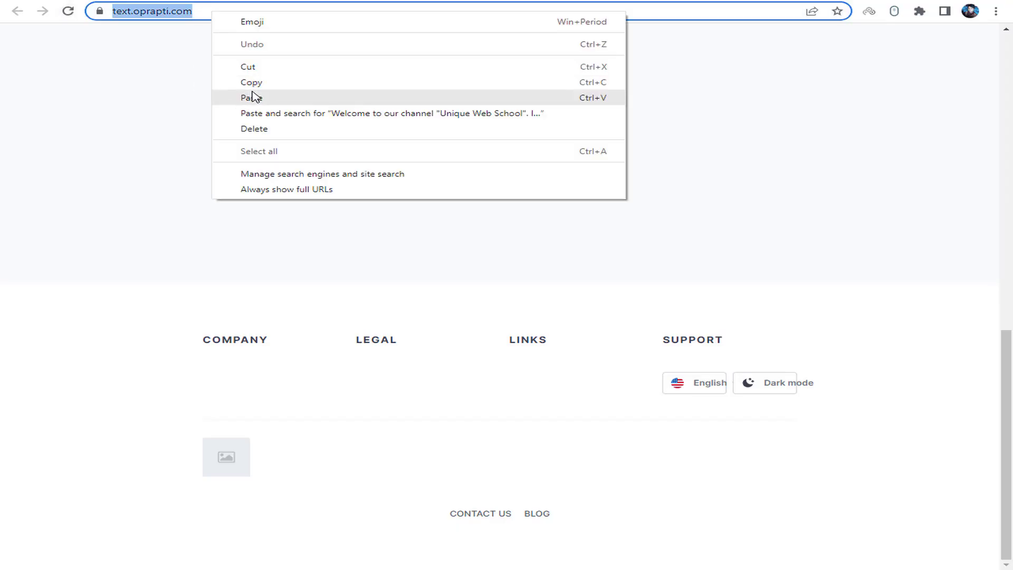
{"action": "left_click", "coordinate": [288, 84]}
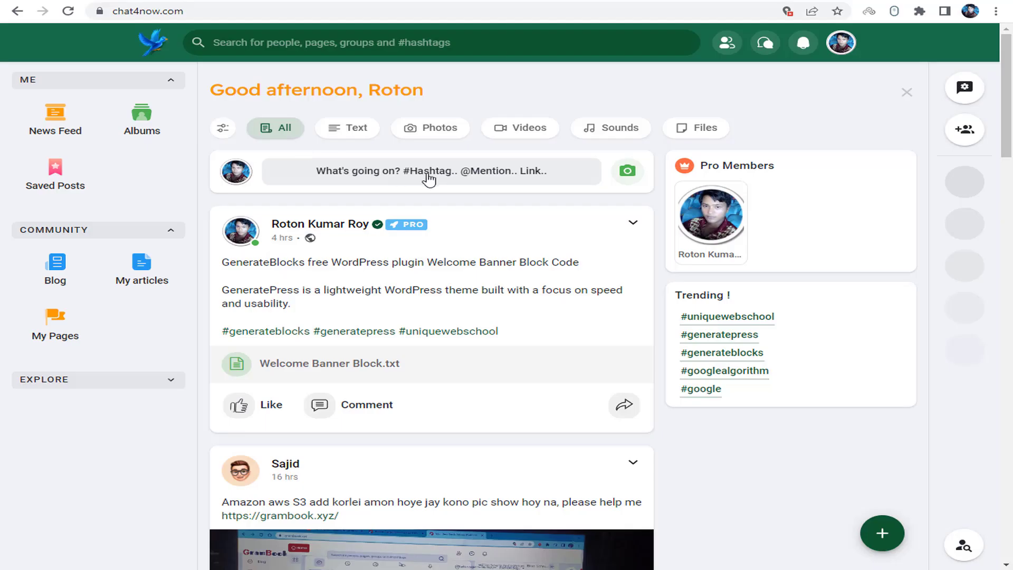
{"action": "left_click", "coordinate": [414, 180]}
{"action": "key", "text": "ctrl+v"}
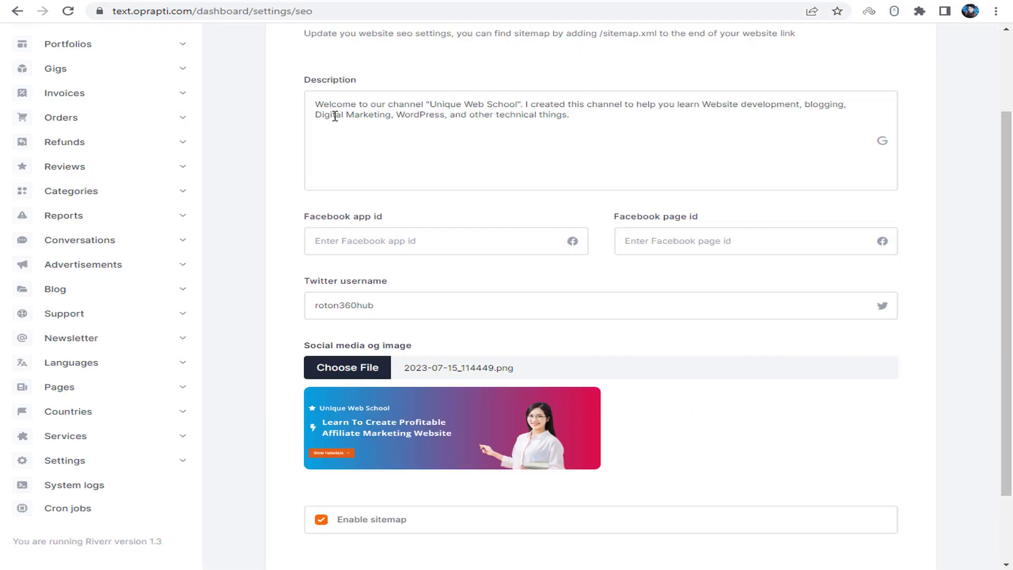
Compare the saved SEO description with the title and description in the post's link preview
{"action": "double_click", "coordinate": [335, 82]}
{"action": "left_click_drag", "start_coordinate": [569, 115], "coordinate": [357, 104]}
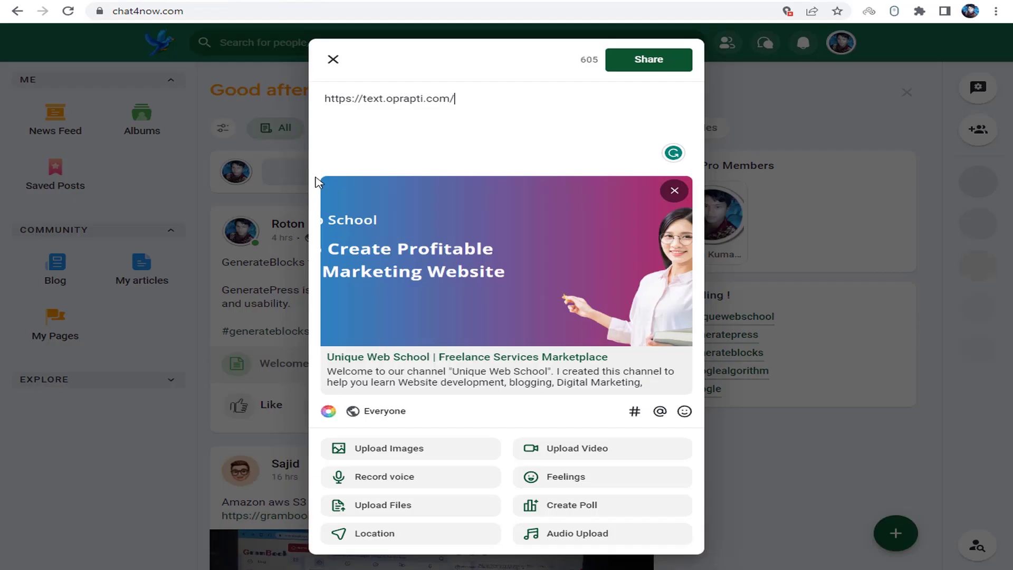
{"action": "left_click_drag", "start_coordinate": [346, 371], "coordinate": [628, 382]}
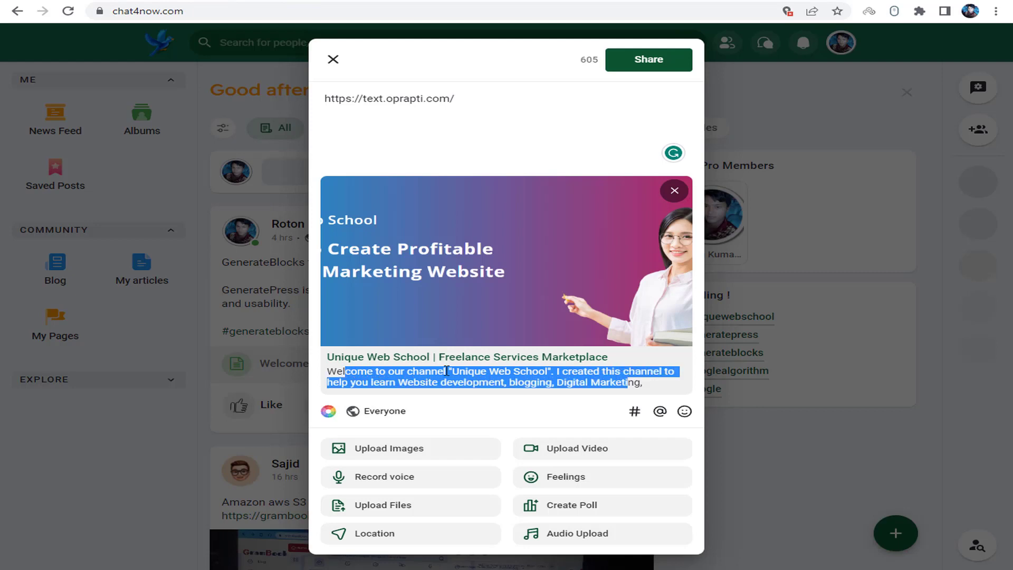
{"action": "left_click", "coordinate": [414, 353]}
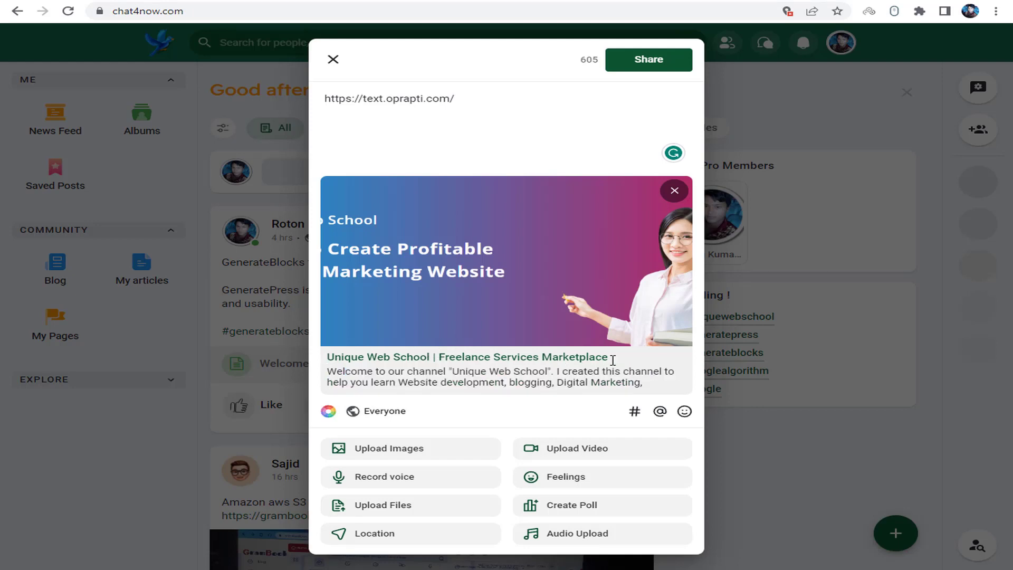
Discard the draft post on chat4now.com, return to the marketplace dashboard and review its SMTP settings
{"action": "left_click", "coordinate": [333, 60]}
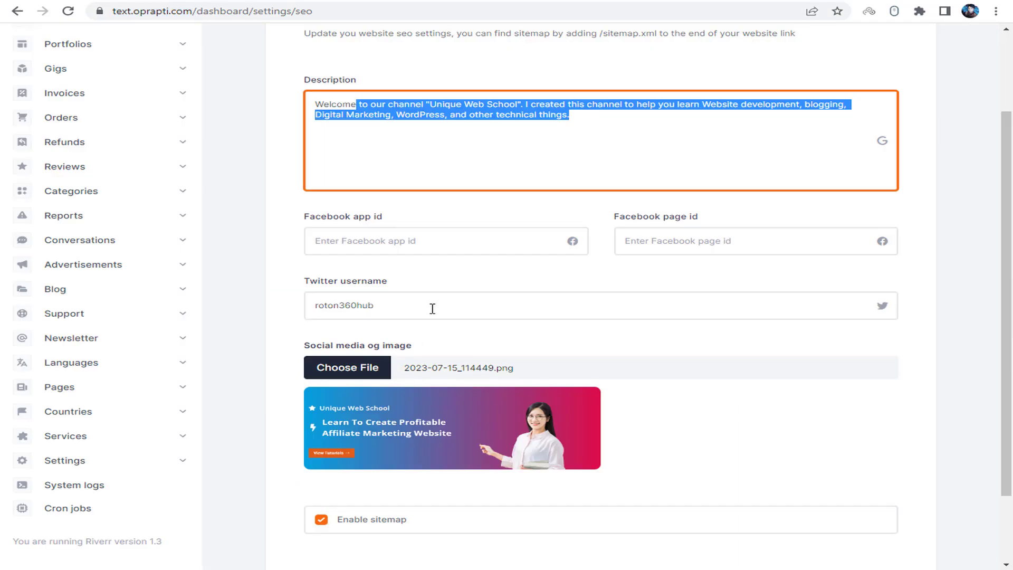
{"action": "left_click", "coordinate": [597, 124]}
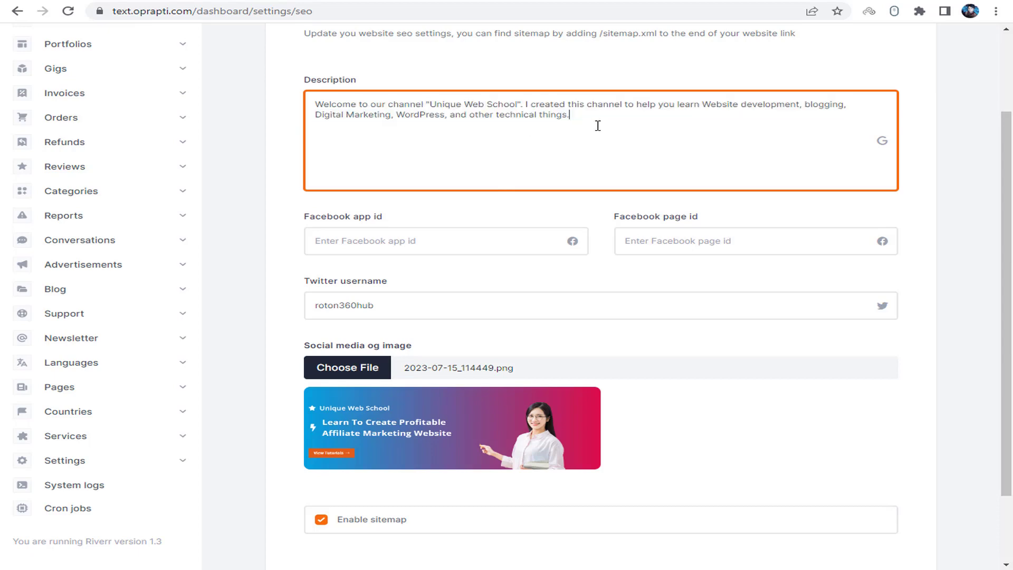
{"action": "left_click", "coordinate": [115, 468]}
{"action": "scroll", "coordinate": [116, 472], "scroll_direction": "down", "scroll_amount": 2}
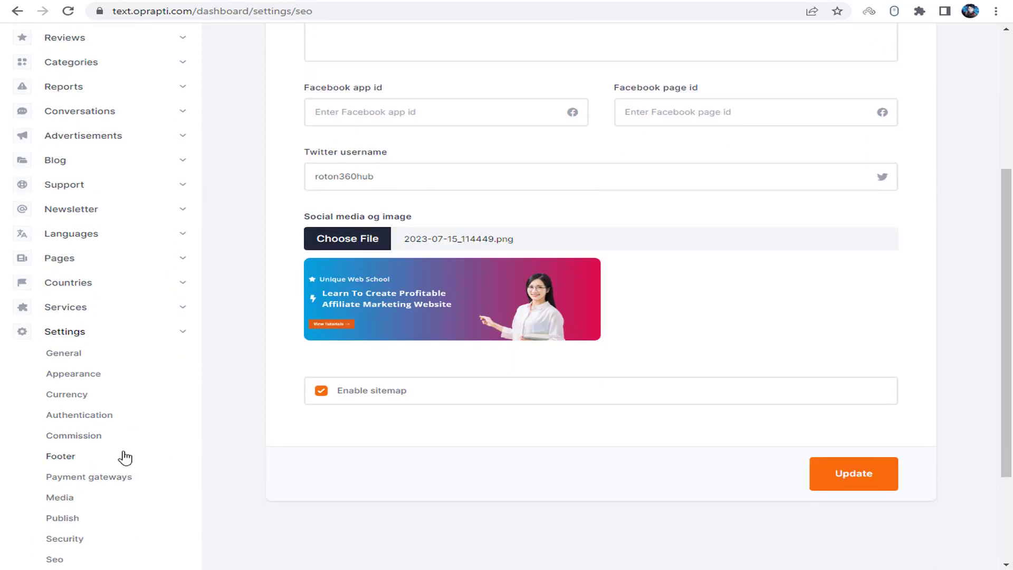
{"action": "scroll", "coordinate": [132, 459], "scroll_direction": "down", "scroll_amount": 1}
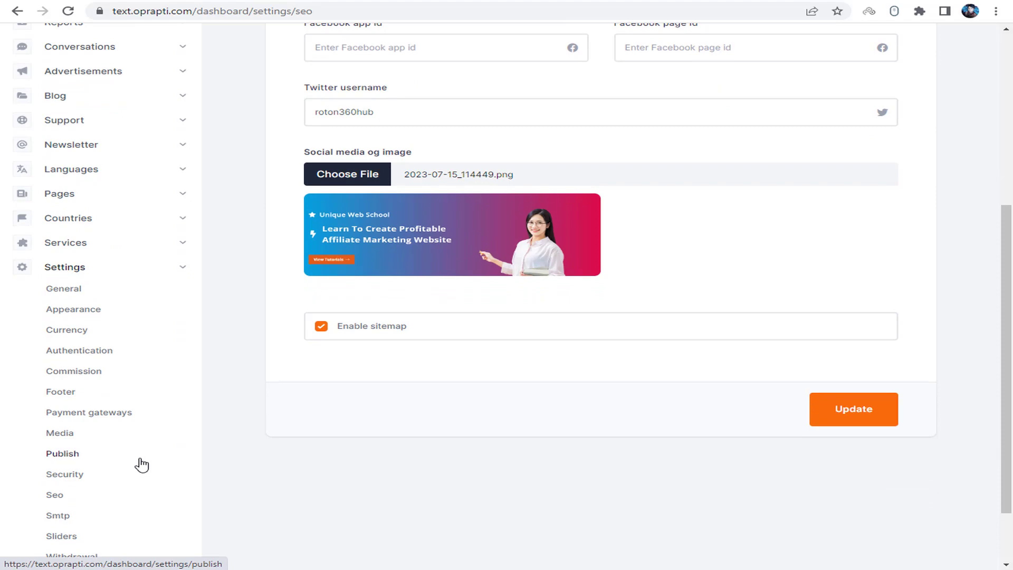
{"action": "scroll", "coordinate": [113, 482], "scroll_direction": "down", "scroll_amount": 1}
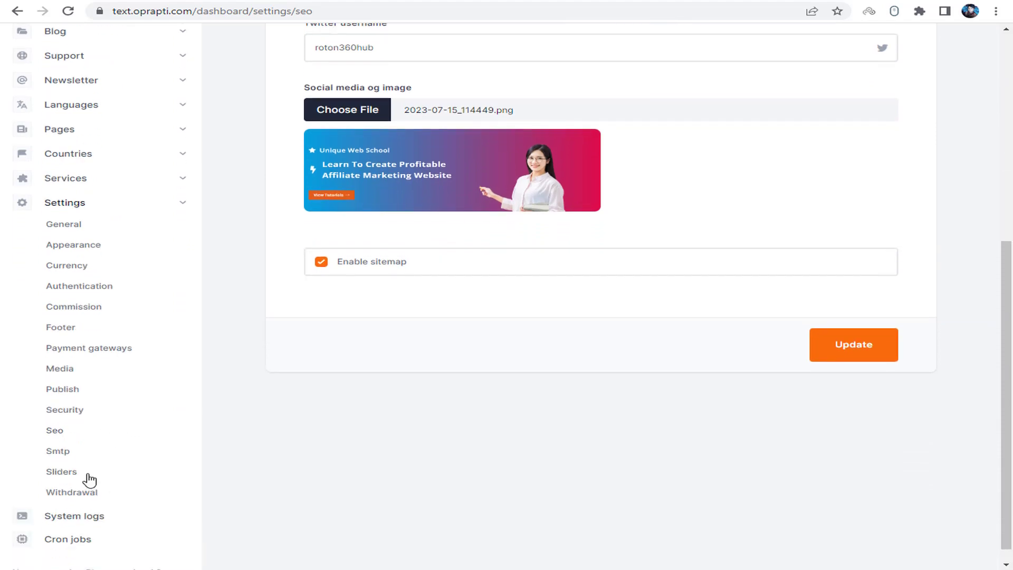
{"action": "left_click", "coordinate": [67, 453]}
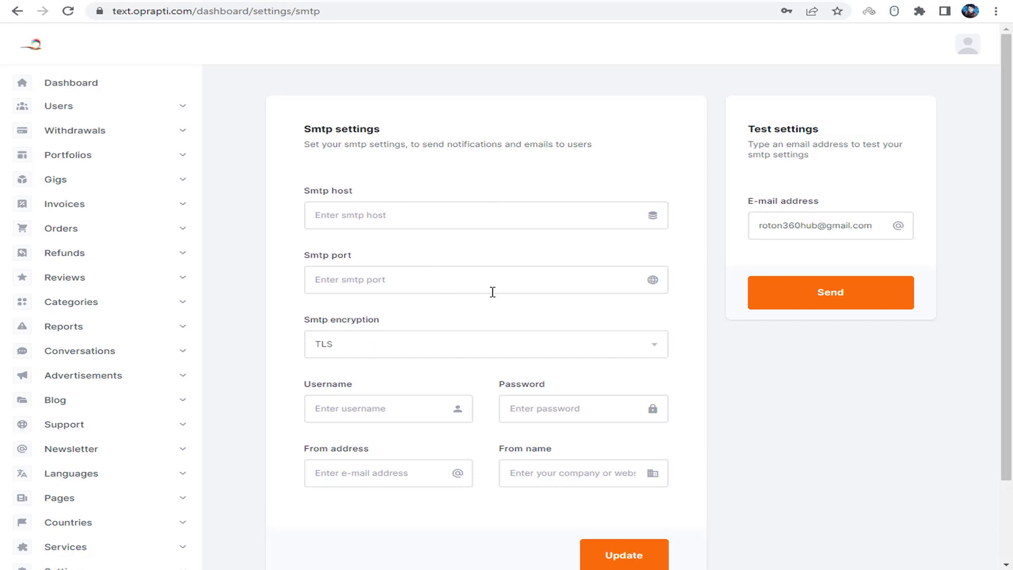
{"action": "scroll", "coordinate": [567, 378], "scroll_direction": "down", "scroll_amount": 2}
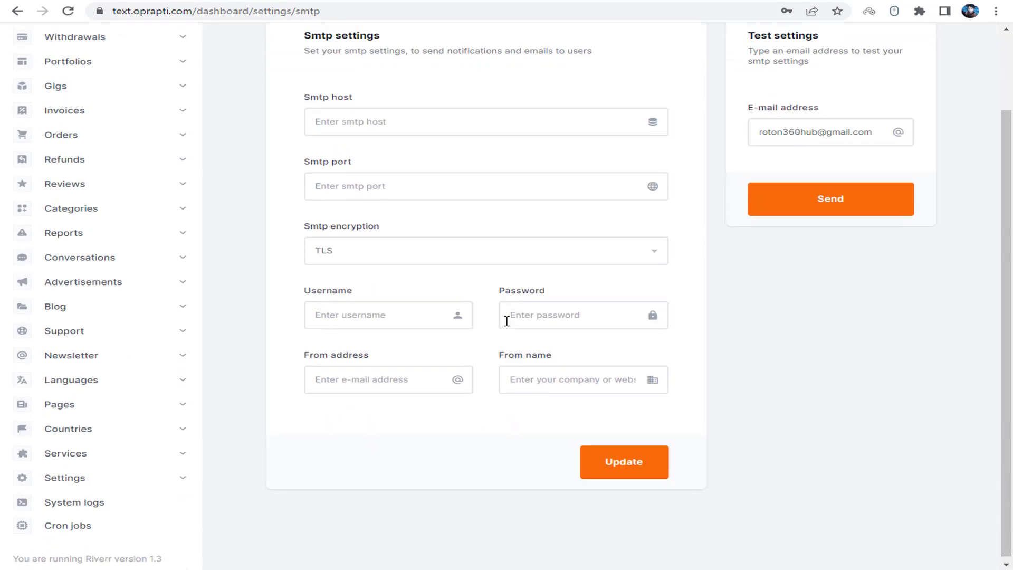
{"action": "scroll", "coordinate": [504, 319], "scroll_direction": "up", "scroll_amount": 2}
{"action": "scroll", "coordinate": [425, 296], "scroll_direction": "down", "scroll_amount": 2}
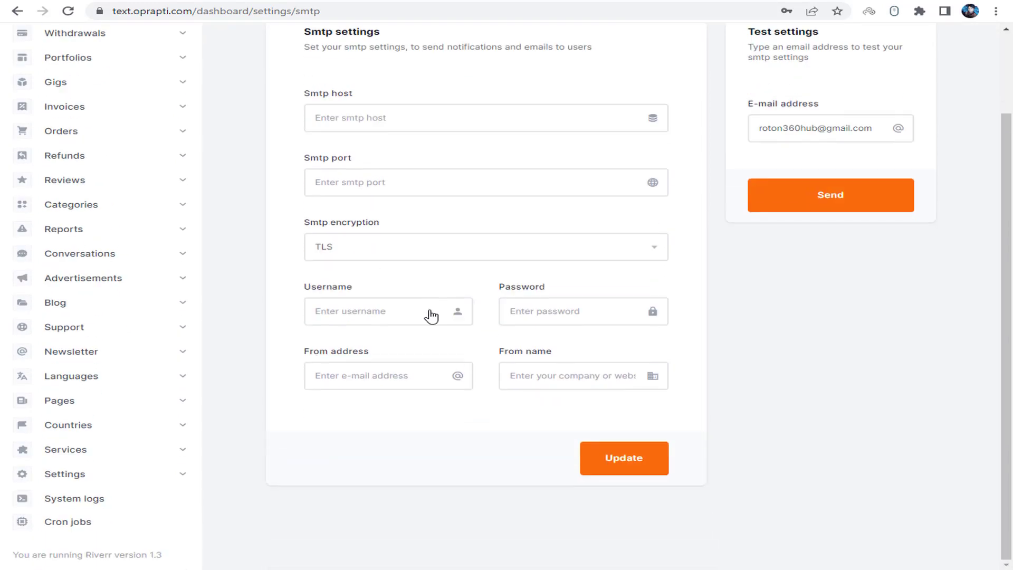
Open the marketplace's Sliders settings and examine the new slider upload area and the list of existing sliders
{"action": "left_click", "coordinate": [115, 480]}
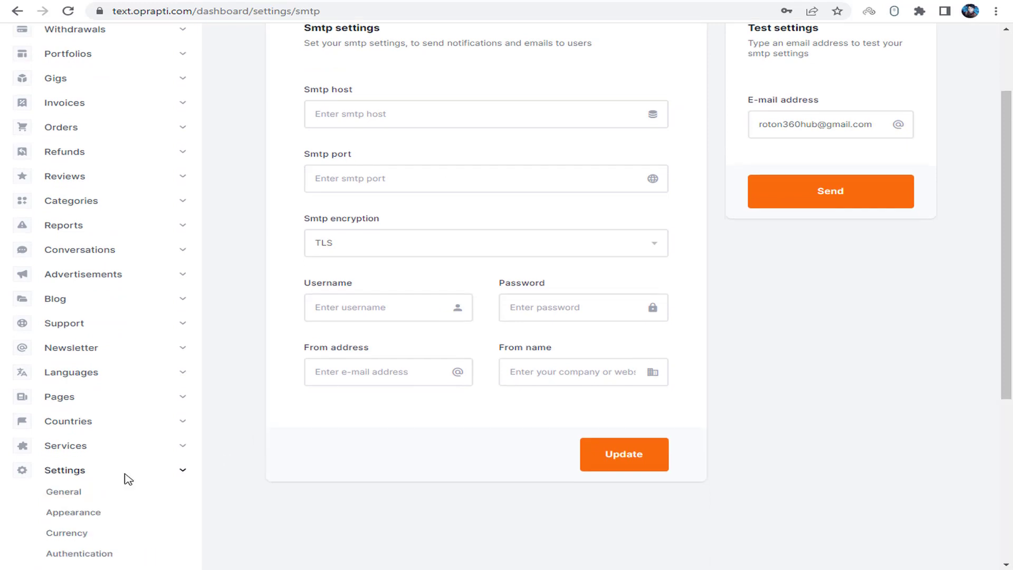
{"action": "scroll", "coordinate": [127, 477], "scroll_direction": "down", "scroll_amount": 3}
{"action": "scroll", "coordinate": [130, 476], "scroll_direction": "down", "scroll_amount": 1}
{"action": "scroll", "coordinate": [132, 478], "scroll_direction": "down", "scroll_amount": 1}
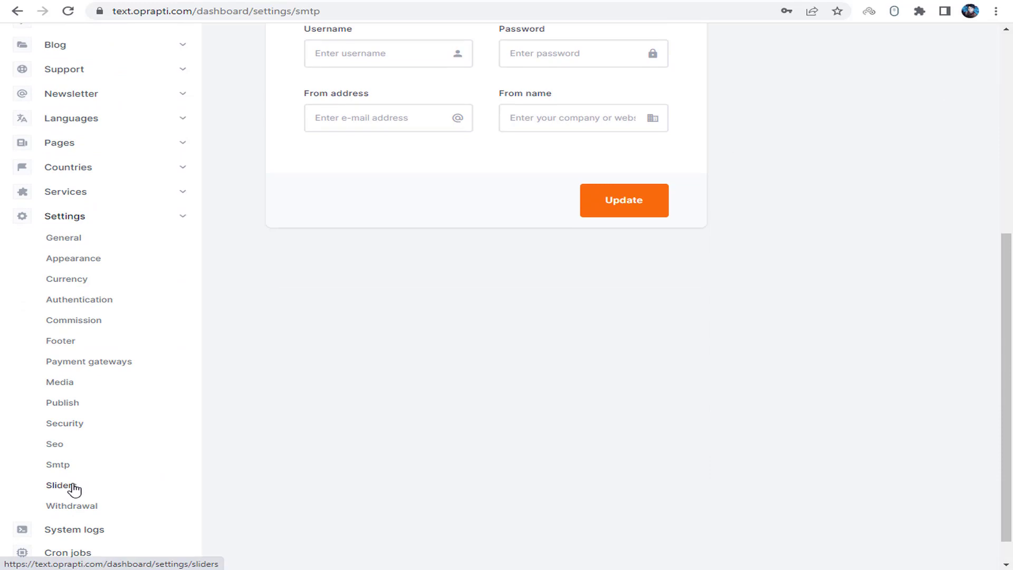
{"action": "left_click", "coordinate": [63, 485]}
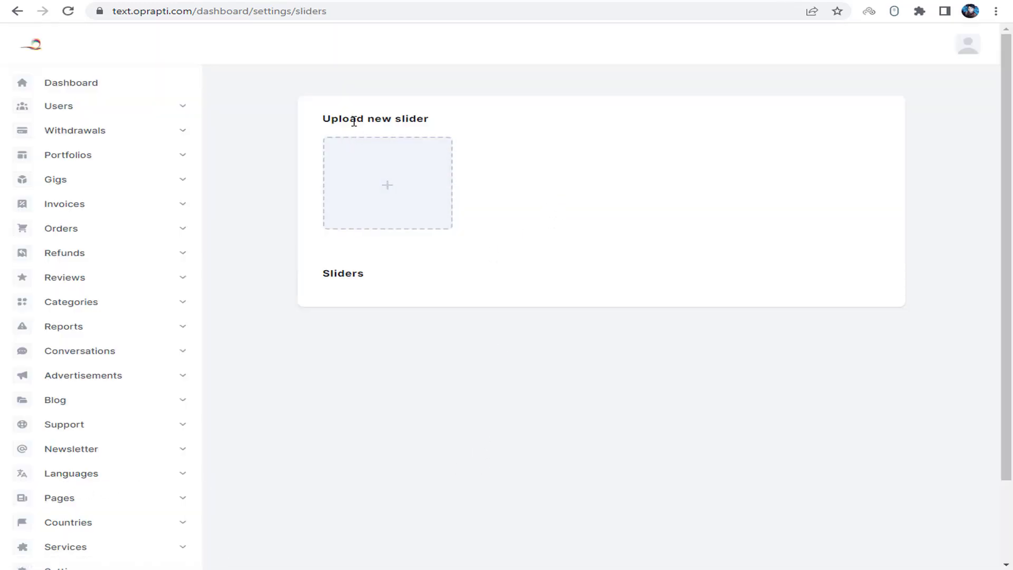
{"action": "left_click_drag", "start_coordinate": [354, 118], "coordinate": [514, 221]}
{"action": "left_click_drag", "start_coordinate": [346, 272], "coordinate": [587, 282]}
{"action": "left_click", "coordinate": [588, 284]}
{"action": "left_click_drag", "start_coordinate": [331, 118], "coordinate": [421, 196]}
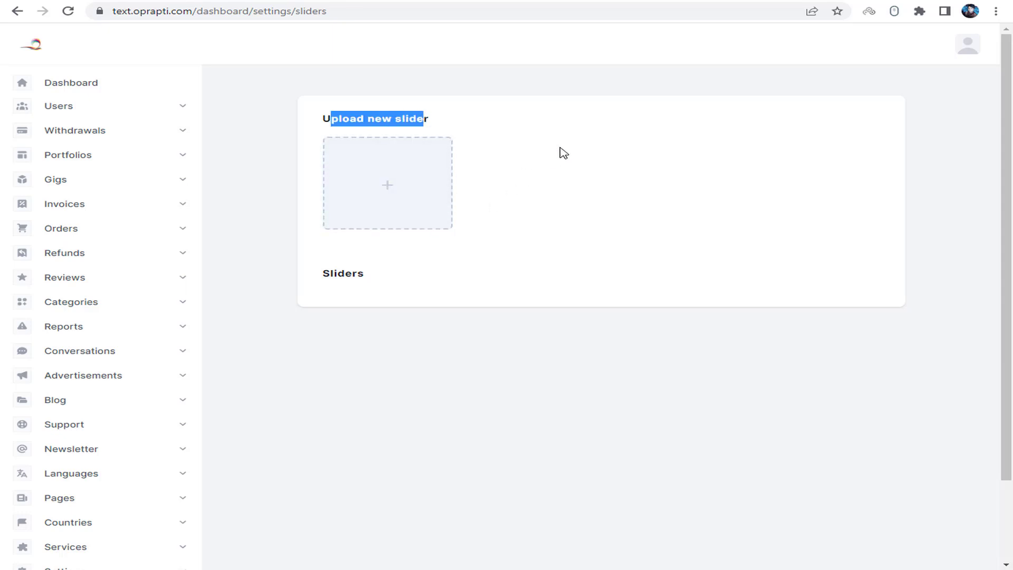
{"action": "left_click", "coordinate": [596, 143]}
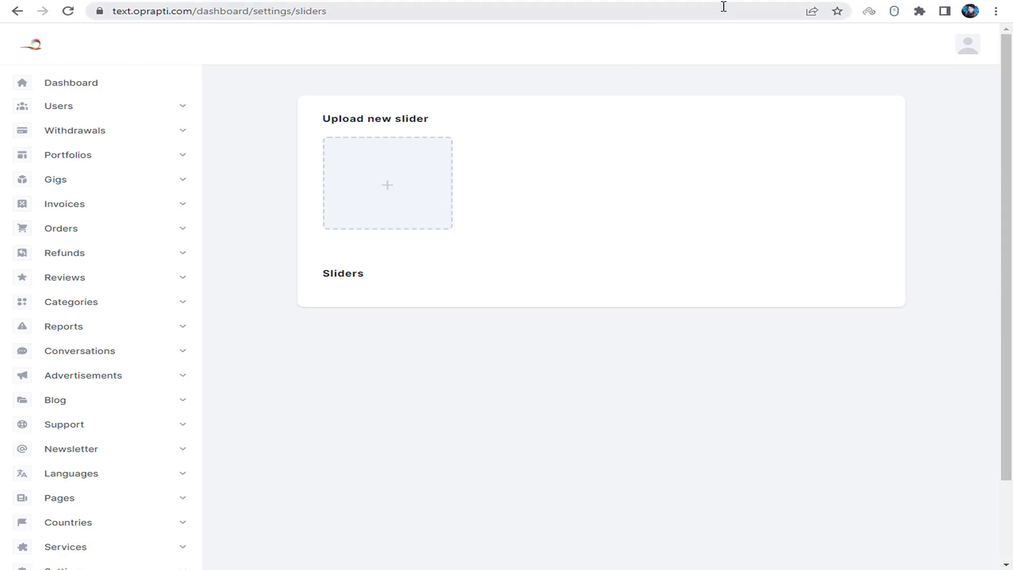
Open Pixabay from the Google search results and search its images for "freelancer"
{"action": "left_click", "coordinate": [779, 0]}
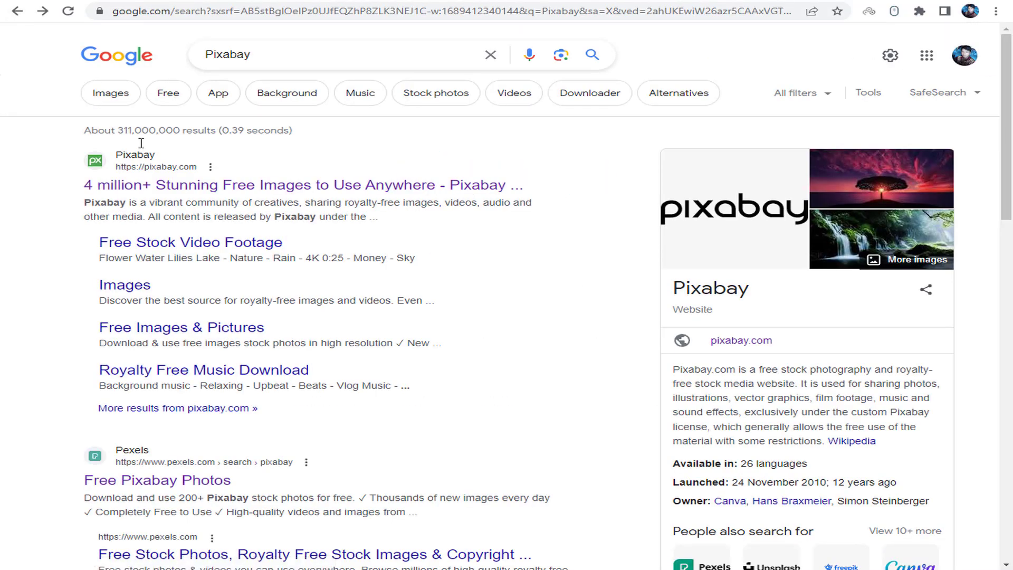
{"action": "left_click", "coordinate": [202, 187]}
{"action": "scroll", "coordinate": [957, 240], "scroll_direction": "down", "scroll_amount": 5}
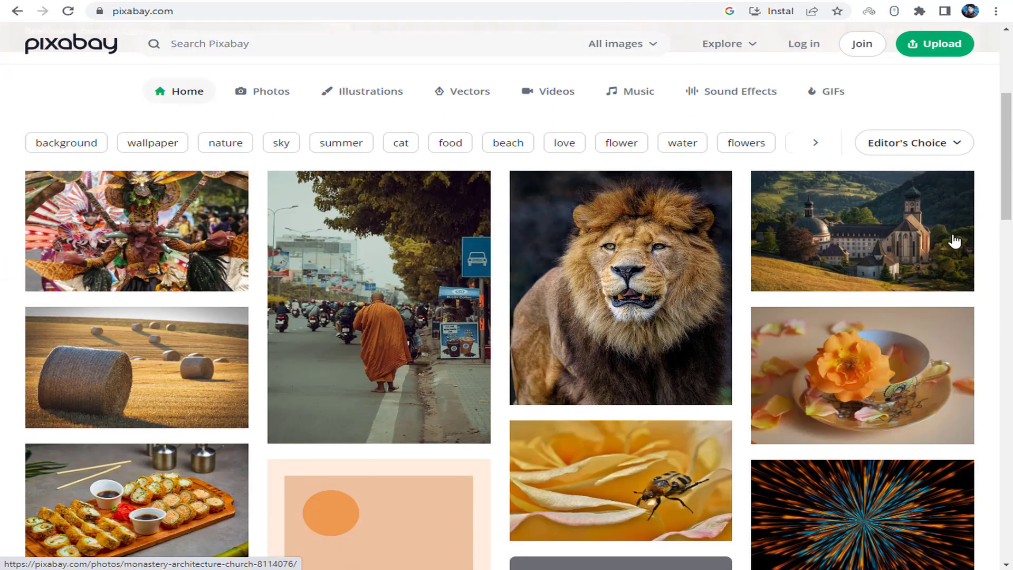
{"action": "scroll", "coordinate": [752, 246], "scroll_direction": "up", "scroll_amount": 5}
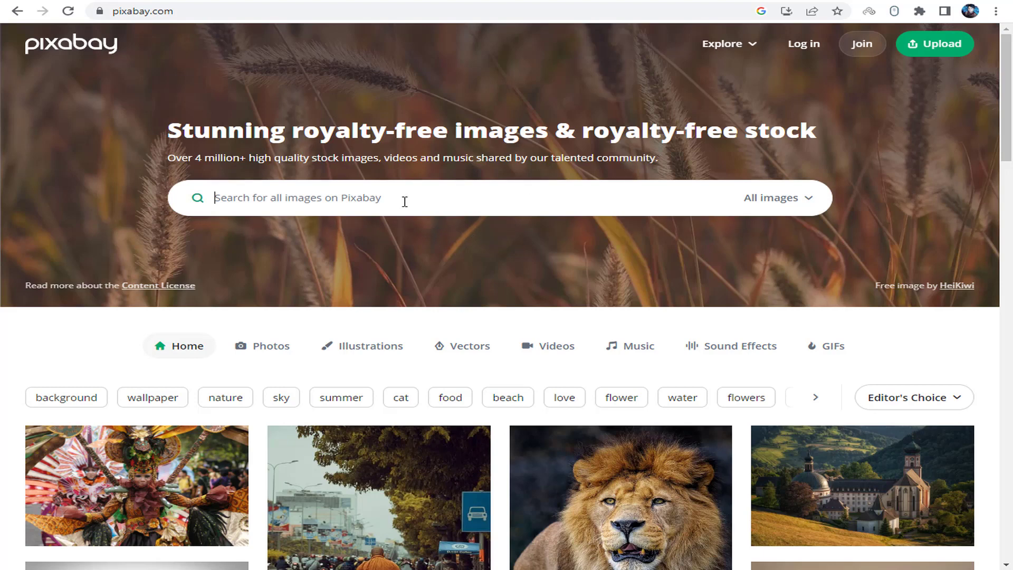
{"action": "type", "text": "f"}
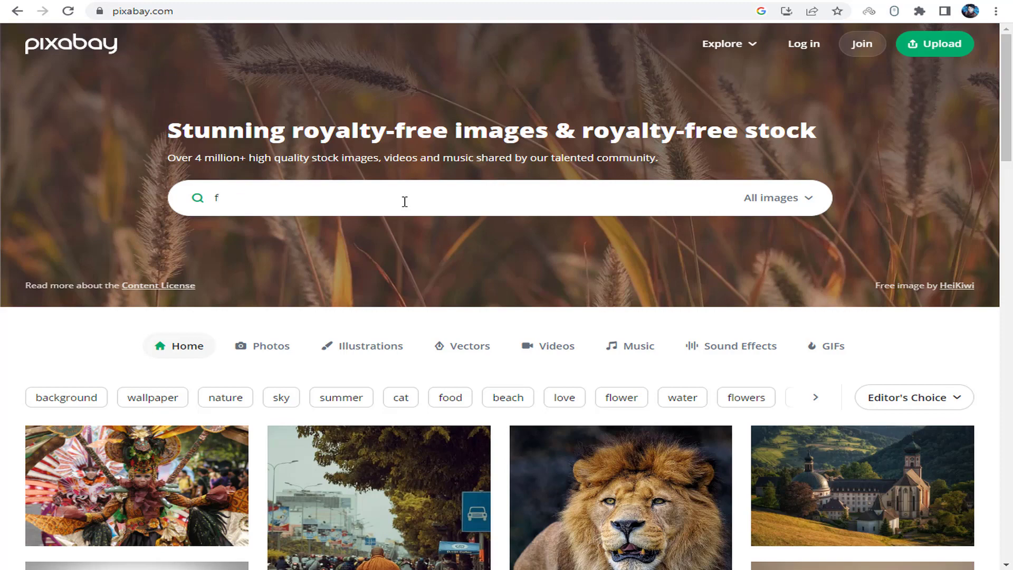
{"action": "type", "text": "ree"}
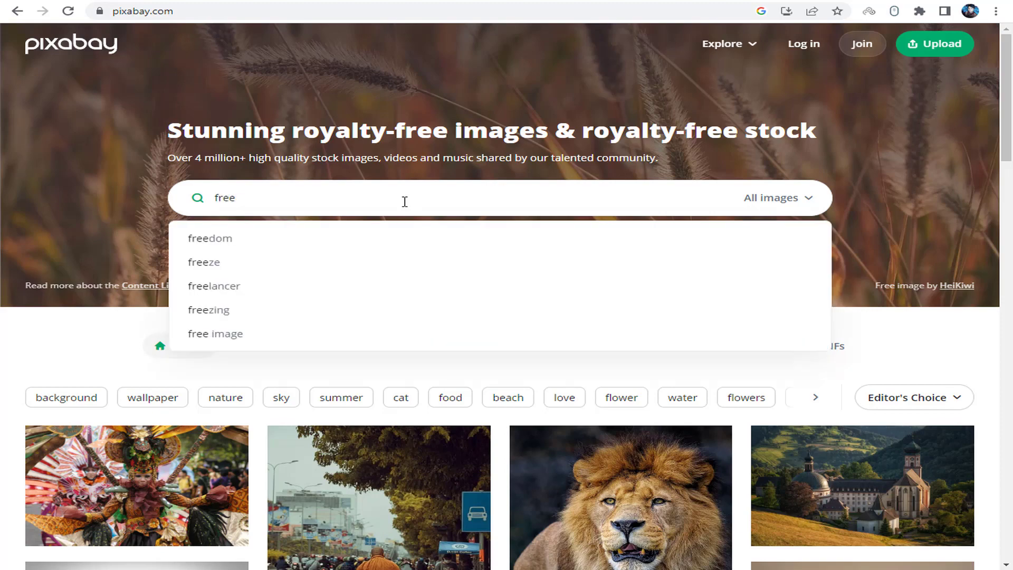
{"action": "left_click", "coordinate": [255, 288]}
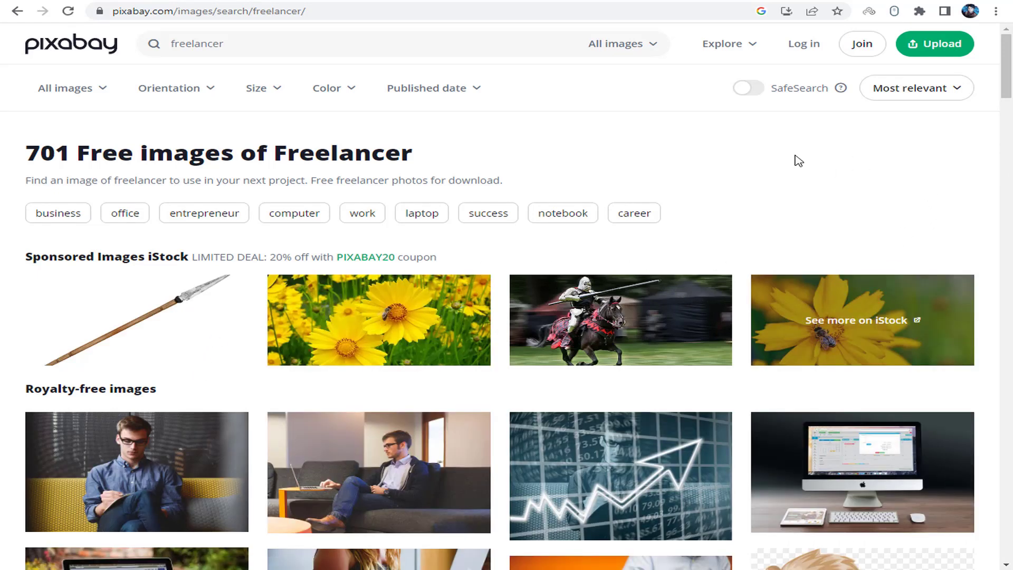
Download the overhead photo of hands using a laptop and graphics tablet as a 1280×760 JPG
{"action": "left_click", "coordinate": [961, 89]}
{"action": "scroll", "coordinate": [764, 248], "scroll_direction": "down", "scroll_amount": 12}
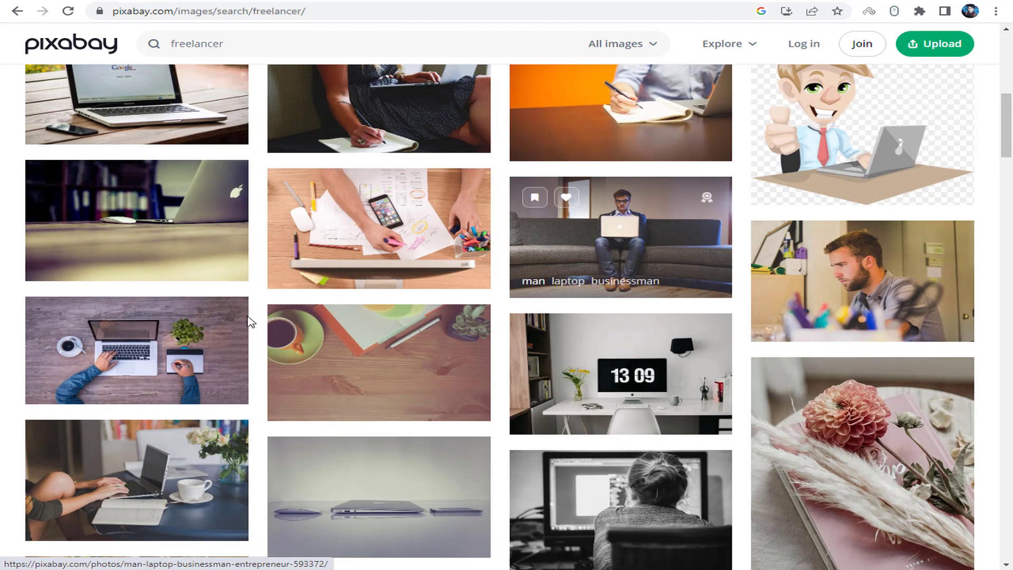
{"action": "scroll", "coordinate": [483, 314], "scroll_direction": "down", "scroll_amount": 1}
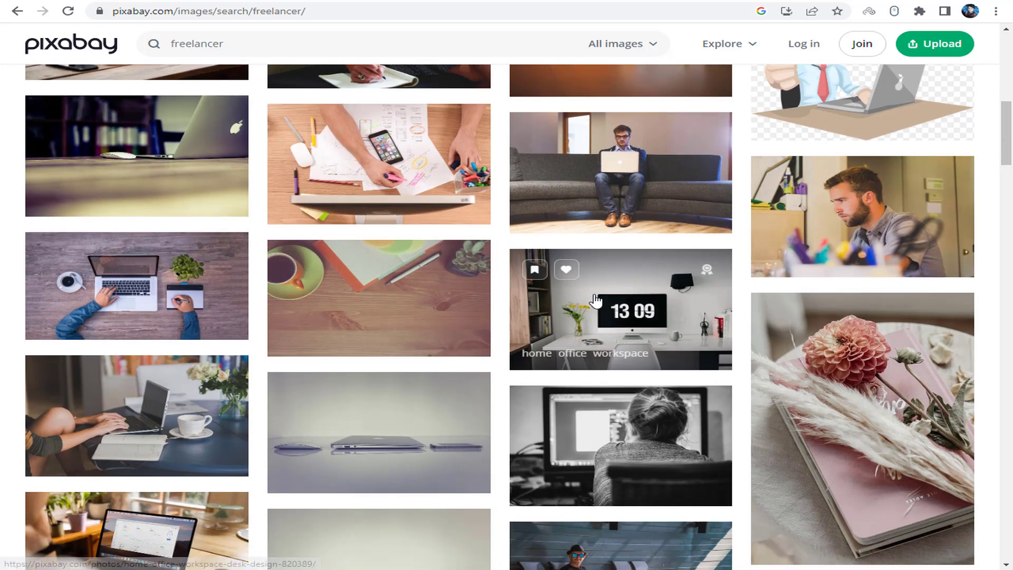
{"action": "left_click", "coordinate": [218, 294]}
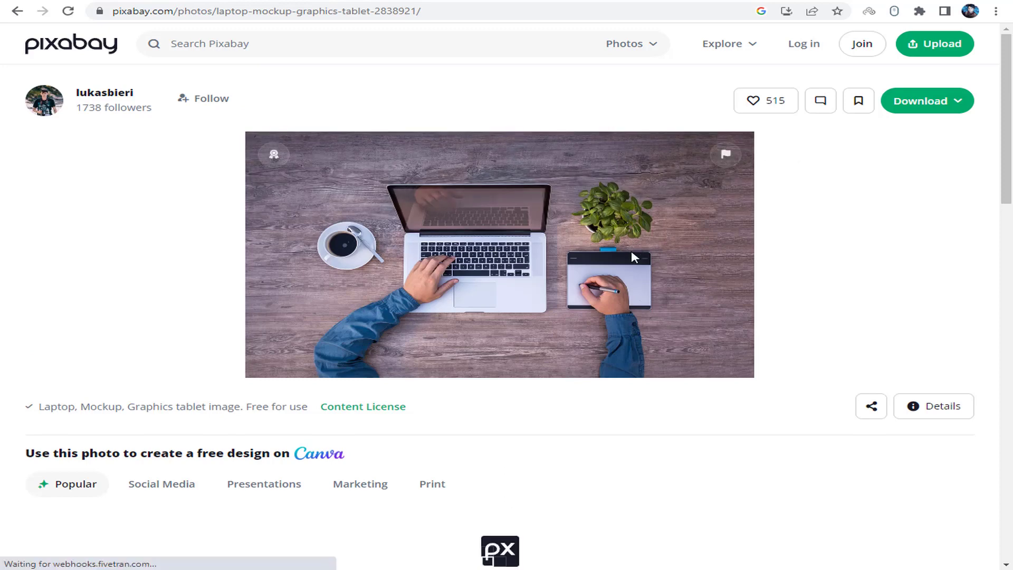
{"action": "left_click", "coordinate": [960, 110]}
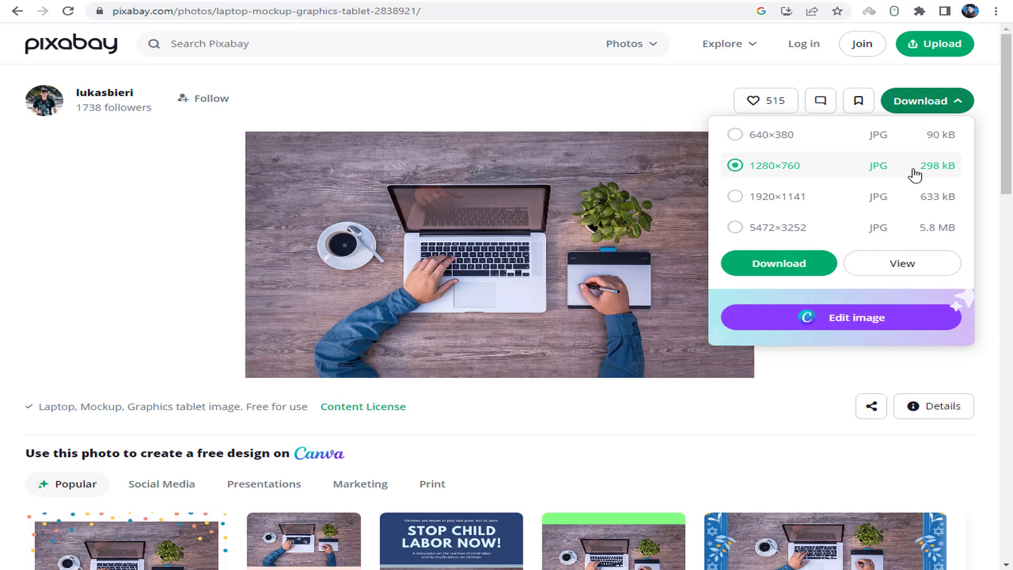
{"action": "left_click", "coordinate": [791, 269]}
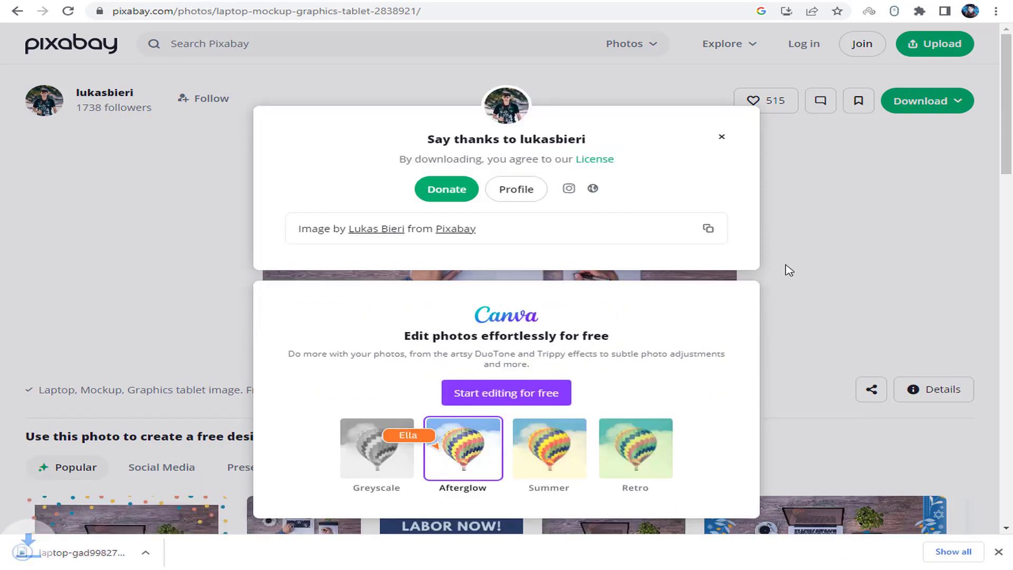
{"action": "left_click", "coordinate": [722, 137]}
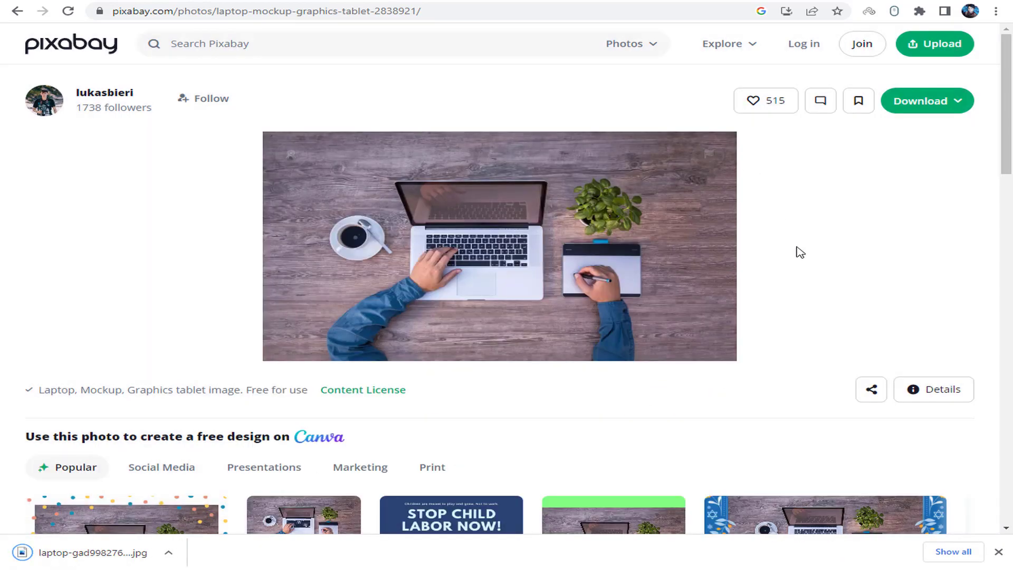
Return to the freelancer results and download the photo of a person at a laptop beside a coffee cup as a 1280×853 JPG
{"action": "scroll", "coordinate": [800, 253], "scroll_direction": "down", "scroll_amount": 10}
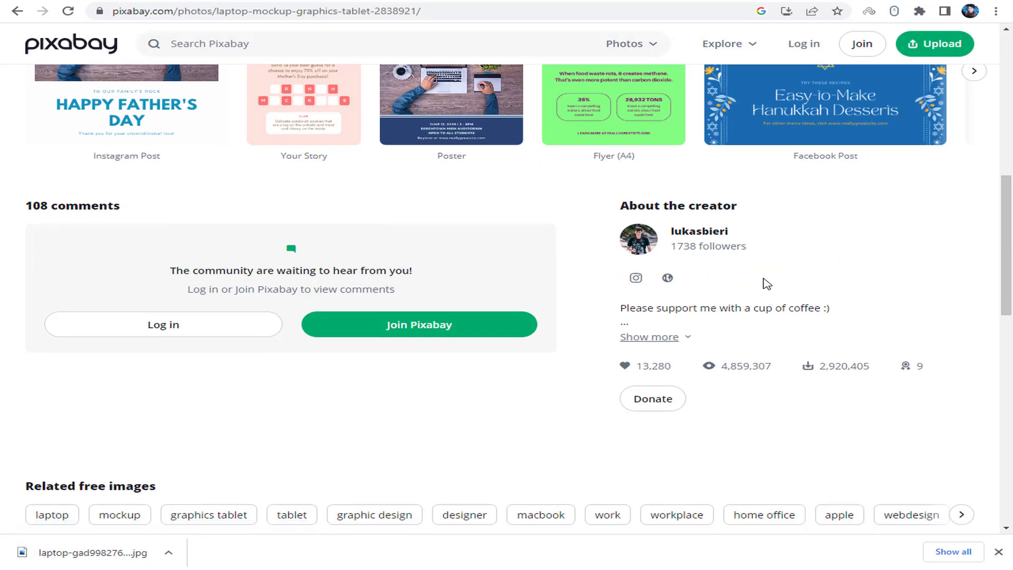
{"action": "scroll", "coordinate": [764, 279], "scroll_direction": "up", "scroll_amount": 5}
{"action": "right_click", "coordinate": [805, 170]}
{"action": "left_click", "coordinate": [836, 186]}
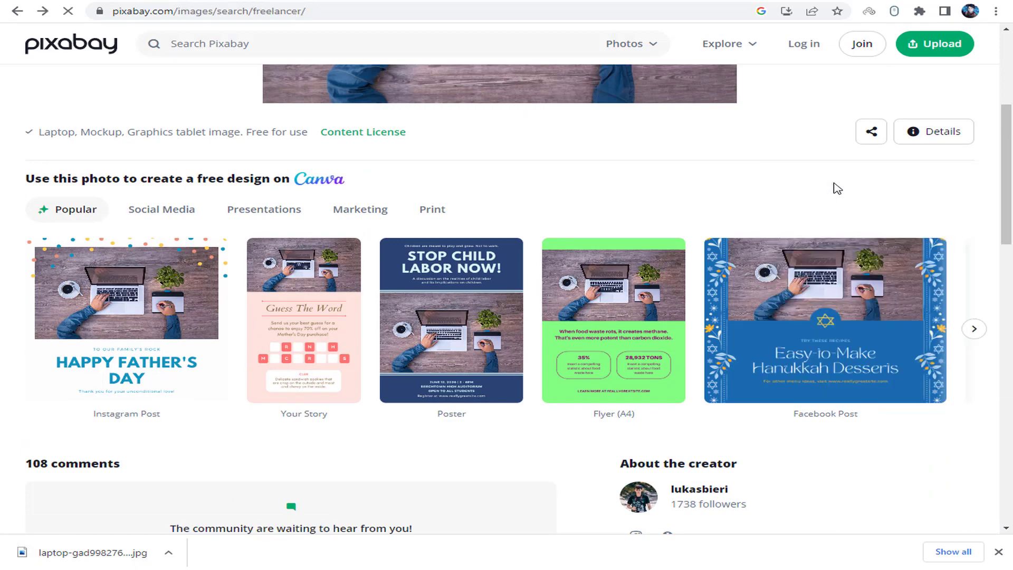
{"action": "scroll", "coordinate": [723, 258], "scroll_direction": "down", "scroll_amount": 4}
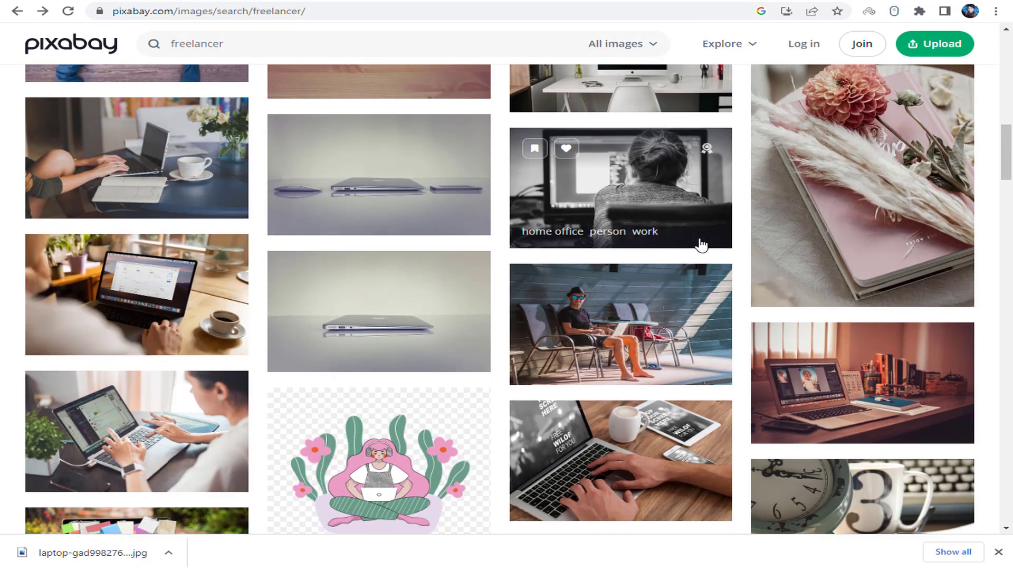
{"action": "left_click", "coordinate": [210, 304]}
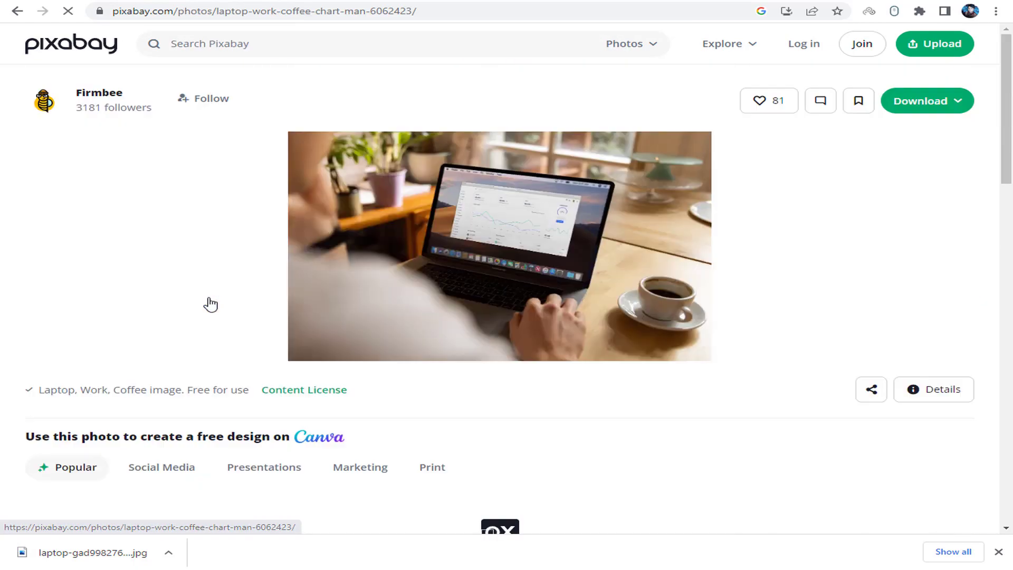
{"action": "left_click", "coordinate": [956, 102]}
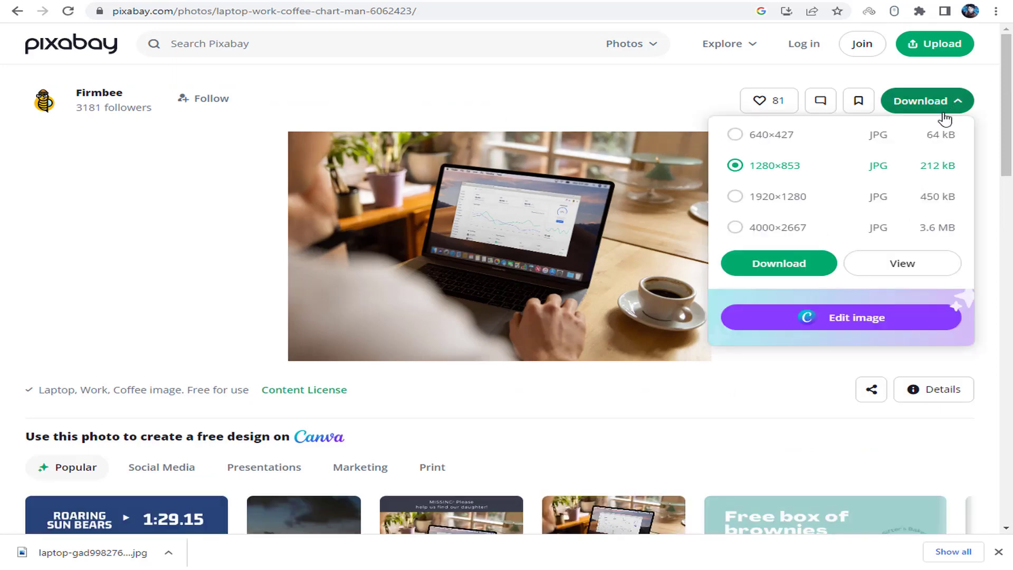
{"action": "left_click", "coordinate": [779, 264]}
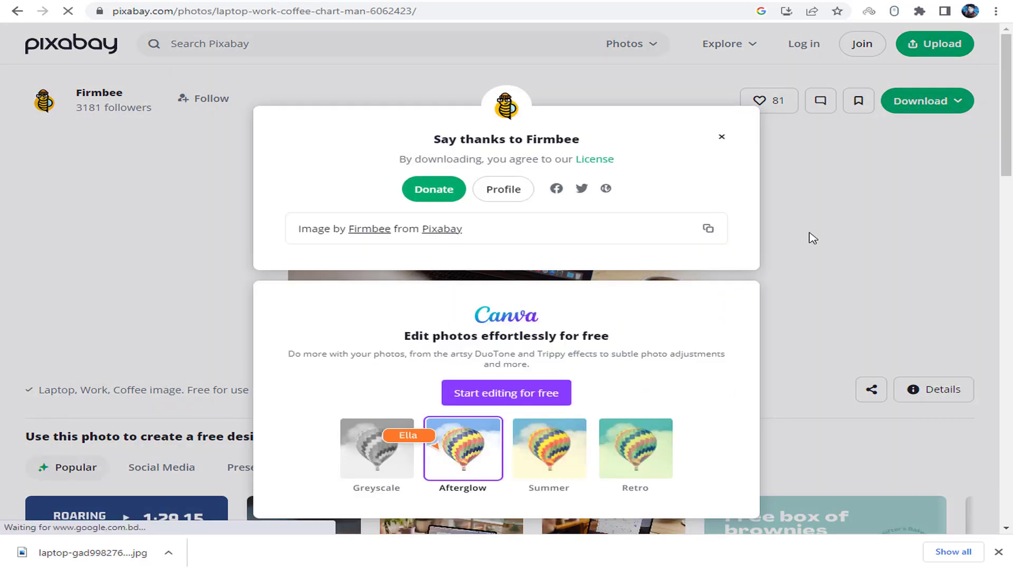
{"action": "left_click", "coordinate": [723, 138]}
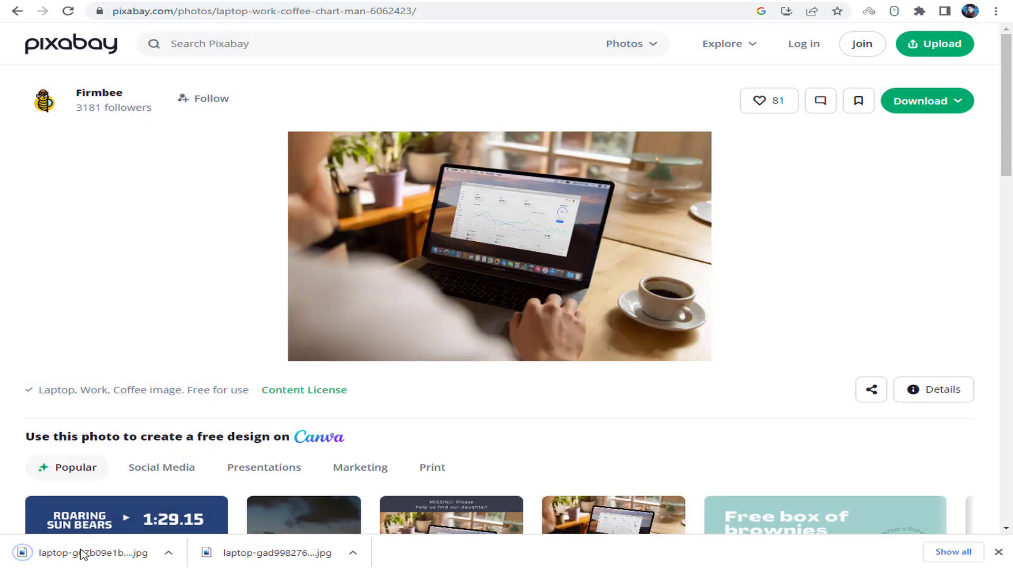
Return to the freelancer results and download the photo of a laptop, tablet and phone on a wooden desk as a 1280×850 JPG
{"action": "right_click", "coordinate": [795, 262]}
{"action": "left_click", "coordinate": [823, 280]}
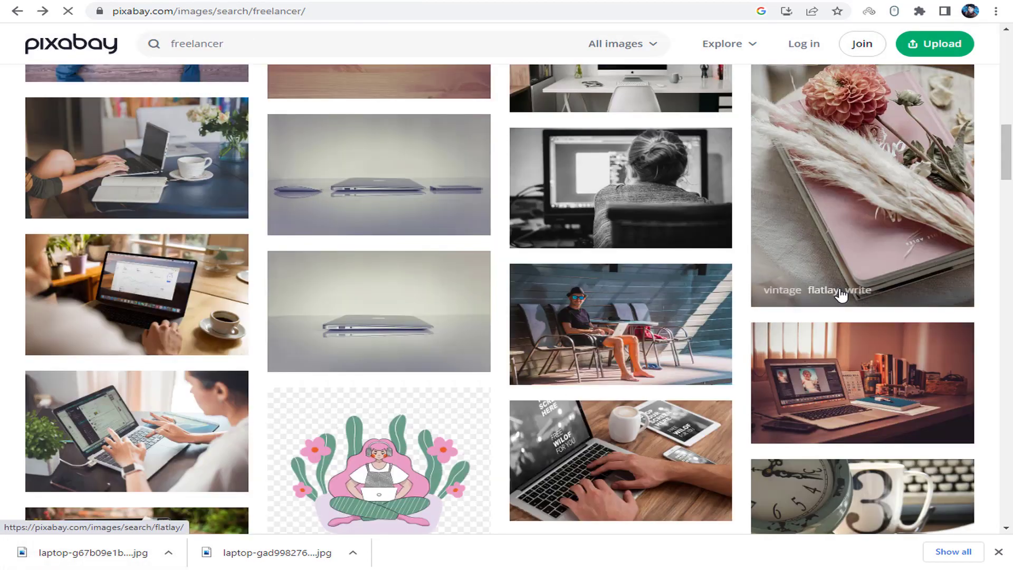
{"action": "scroll", "coordinate": [839, 298], "scroll_direction": "down", "scroll_amount": 4}
{"action": "scroll", "coordinate": [827, 323], "scroll_direction": "down", "scroll_amount": 1}
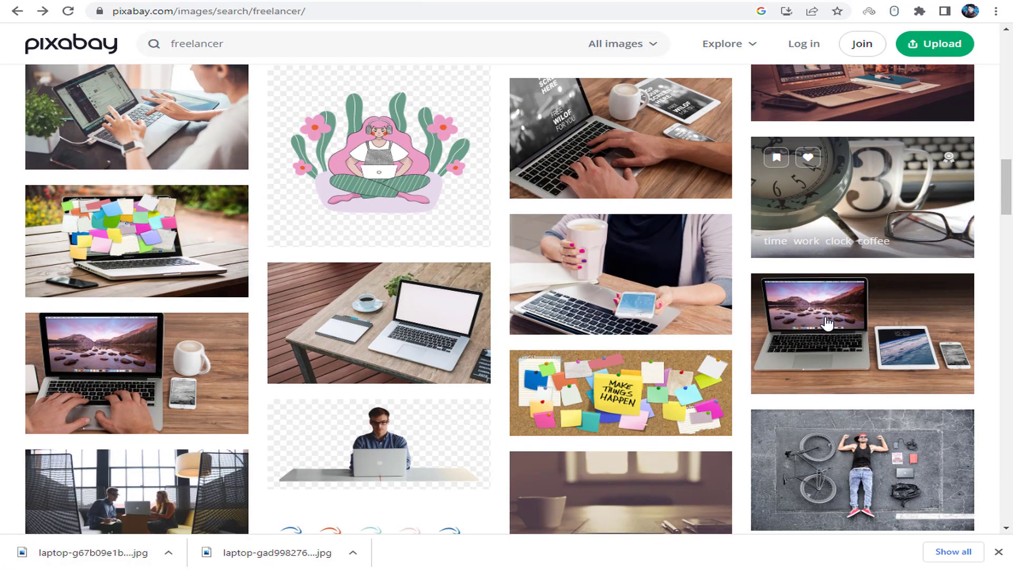
{"action": "left_click", "coordinate": [853, 330]}
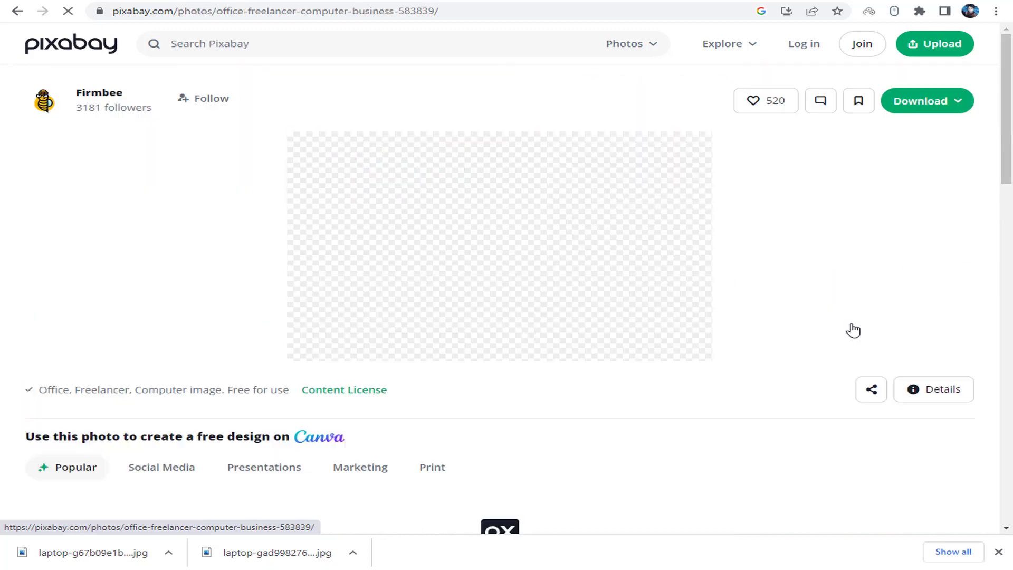
{"action": "left_click", "coordinate": [931, 102]}
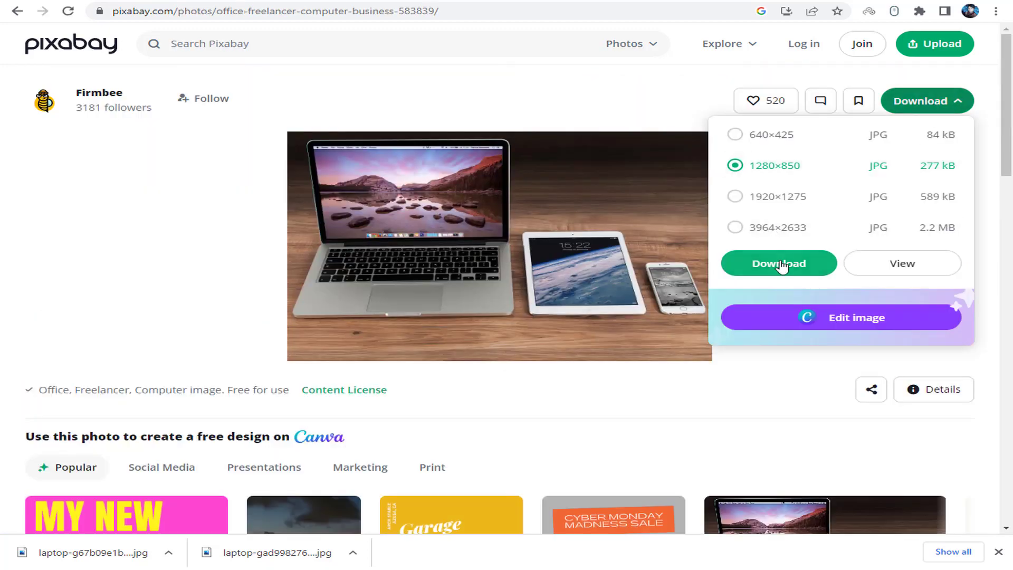
{"action": "left_click", "coordinate": [758, 264]}
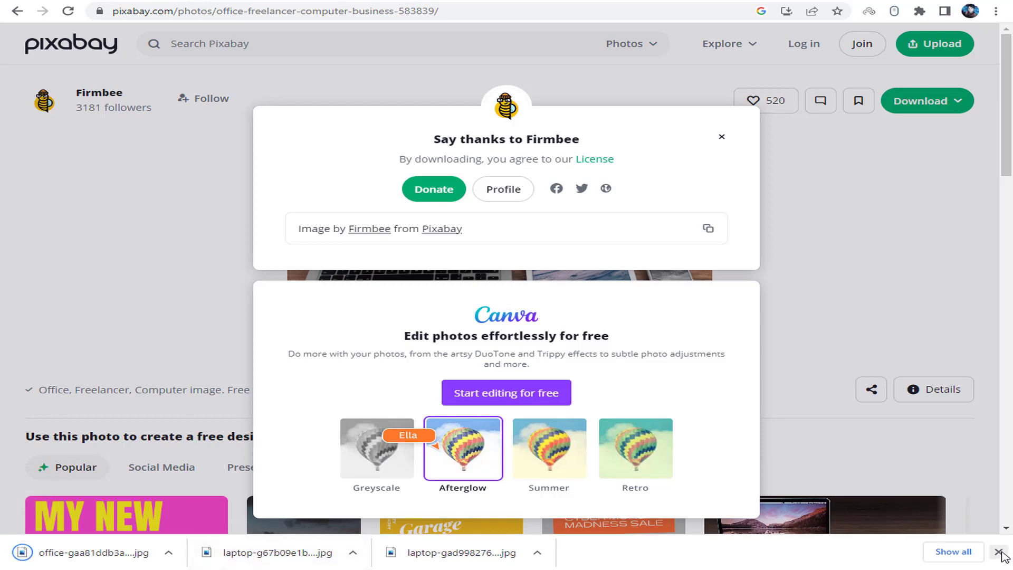
{"action": "left_click", "coordinate": [999, 551]}
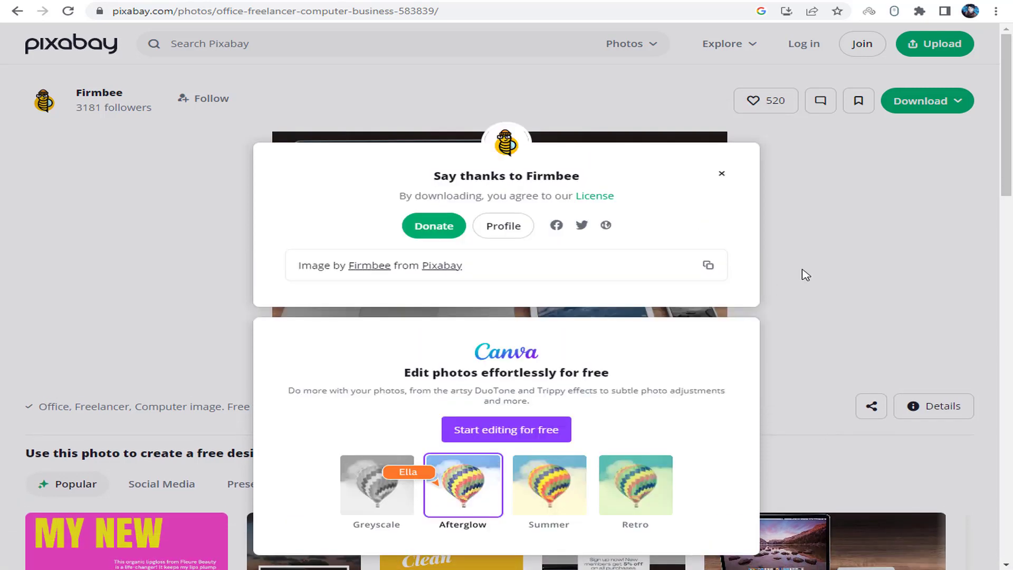
Switch back to the marketplace's Sliders settings and upload laptop-gad998276c_1280.jpg from Downloads as a new slider
{"action": "left_click", "coordinate": [796, 1]}
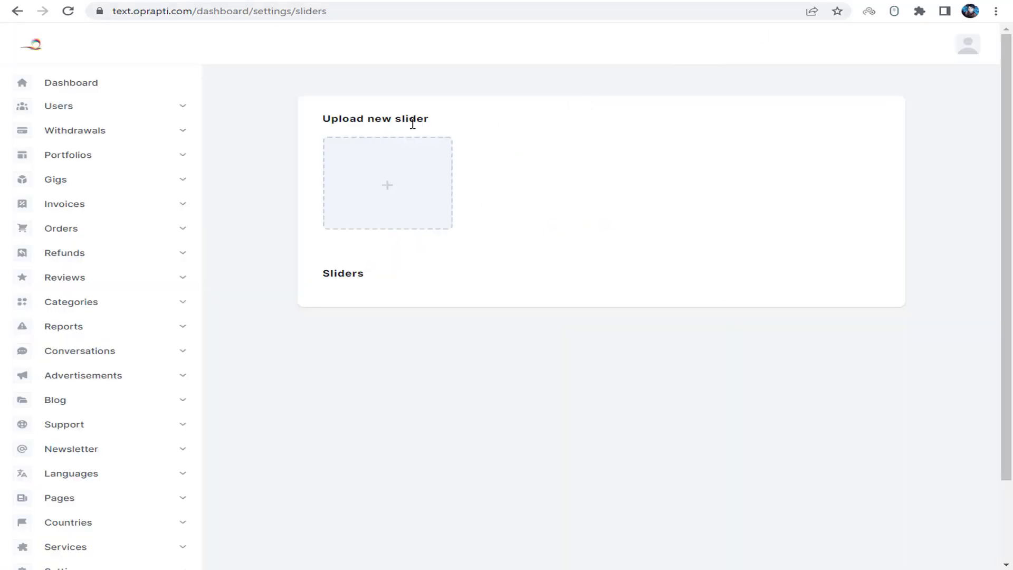
{"action": "left_click", "coordinate": [425, 181]}
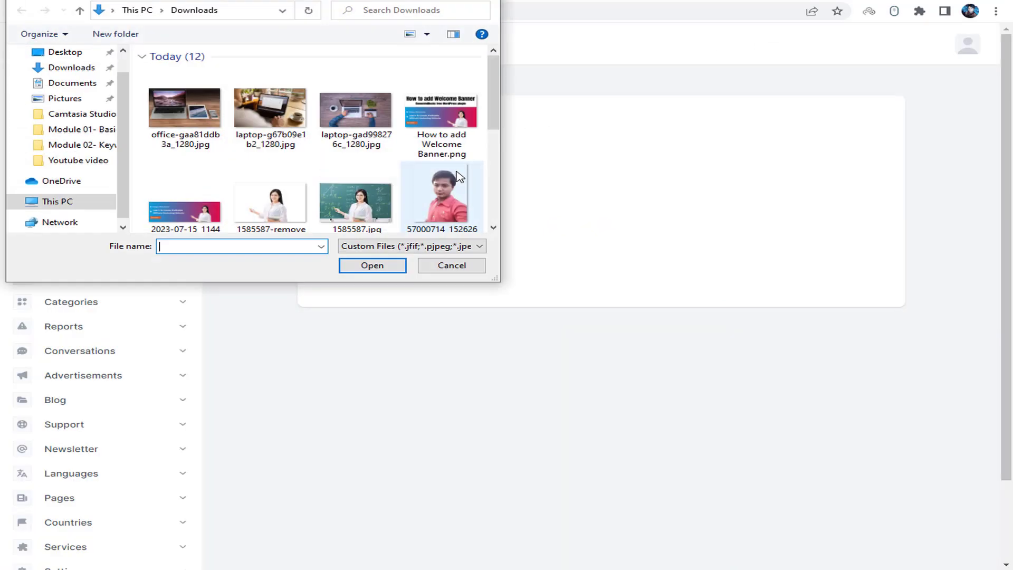
{"action": "left_click", "coordinate": [353, 136]}
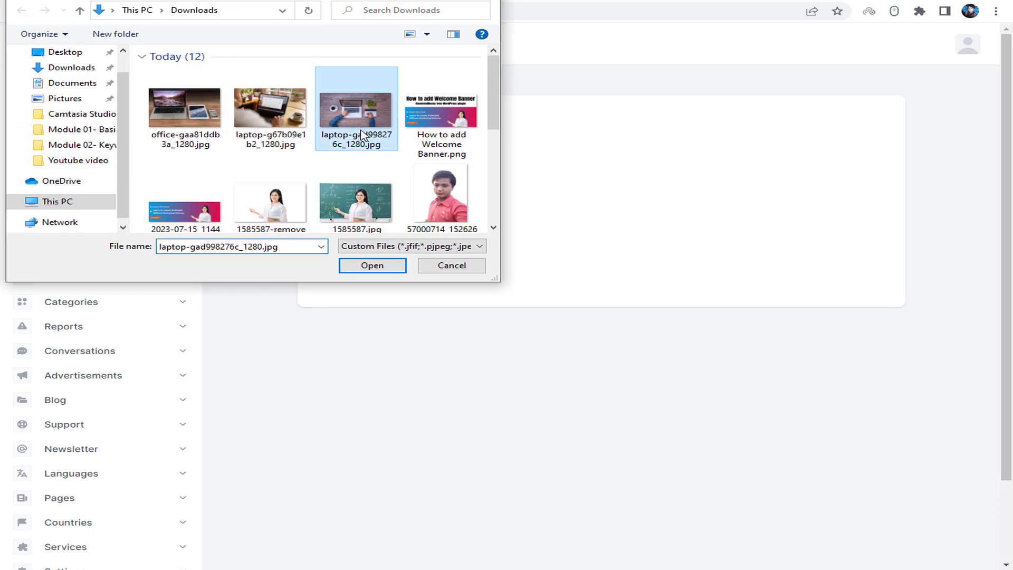
{"action": "left_click", "coordinate": [375, 265]}
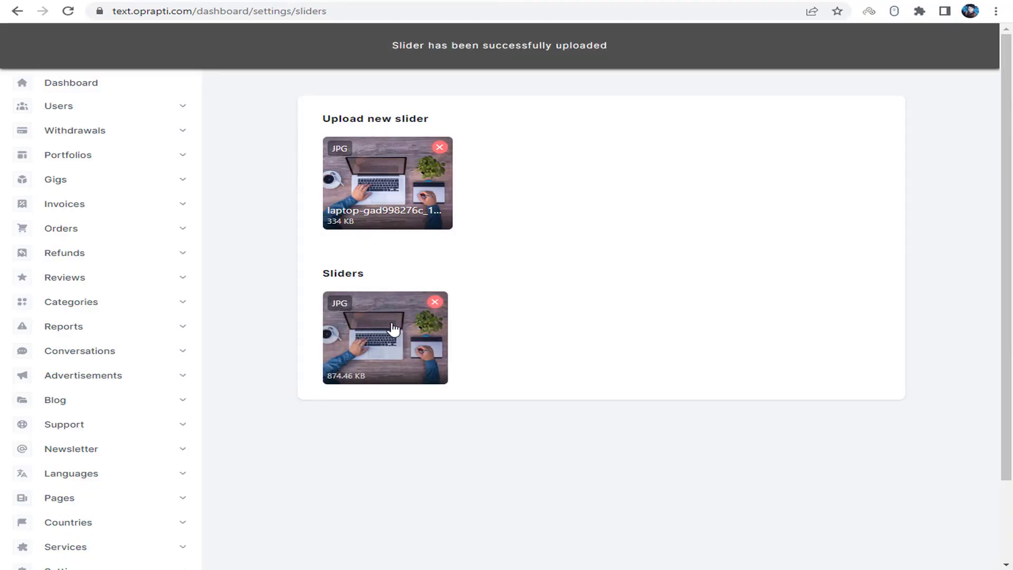
Preview the newly uploaded slider image at full size, then close the preview
{"action": "scroll", "coordinate": [622, 261], "scroll_direction": "down", "scroll_amount": 2}
{"action": "scroll", "coordinate": [623, 261], "scroll_direction": "up", "scroll_amount": 3}
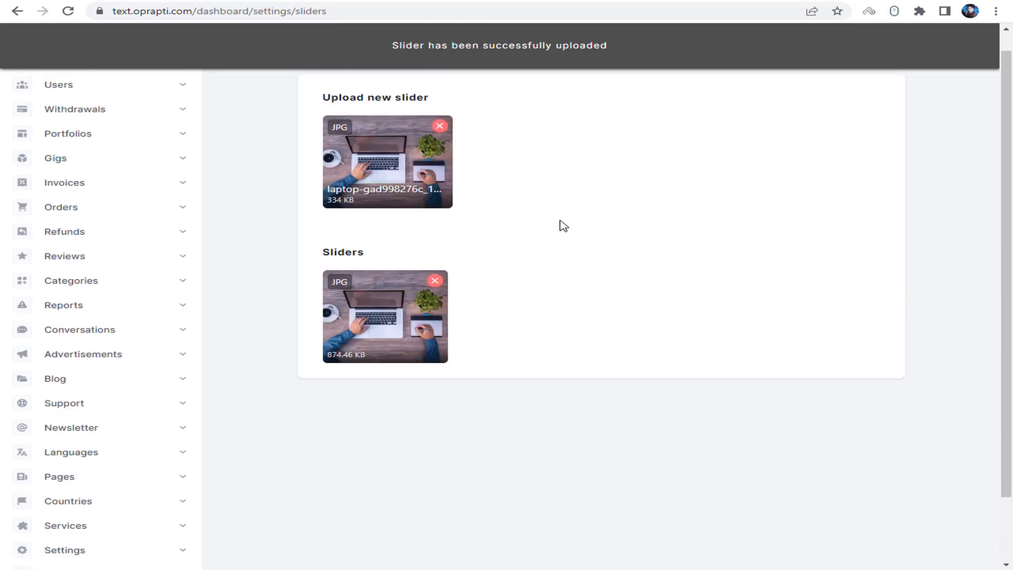
{"action": "left_click", "coordinate": [386, 183]}
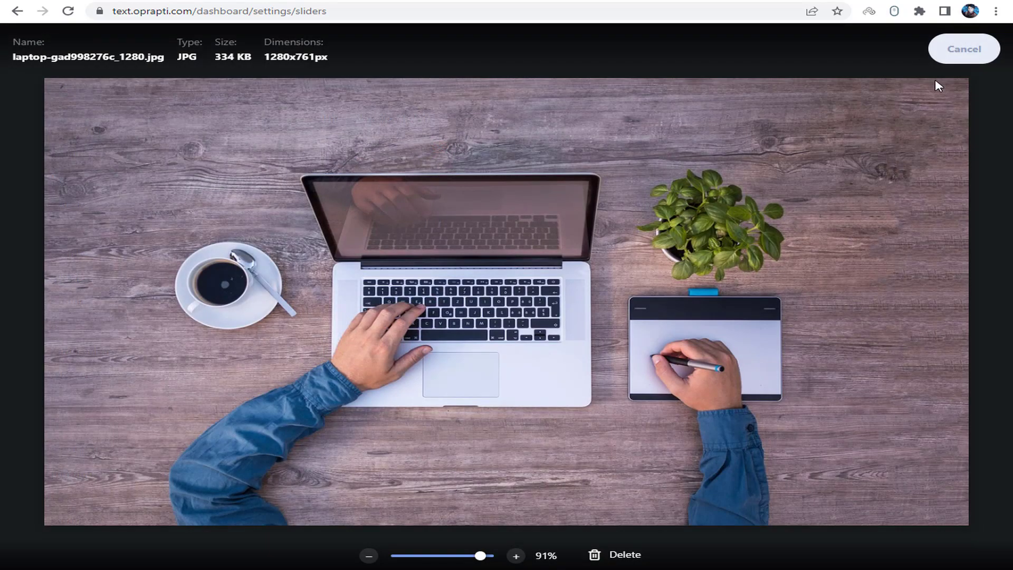
{"action": "left_click", "coordinate": [974, 55]}
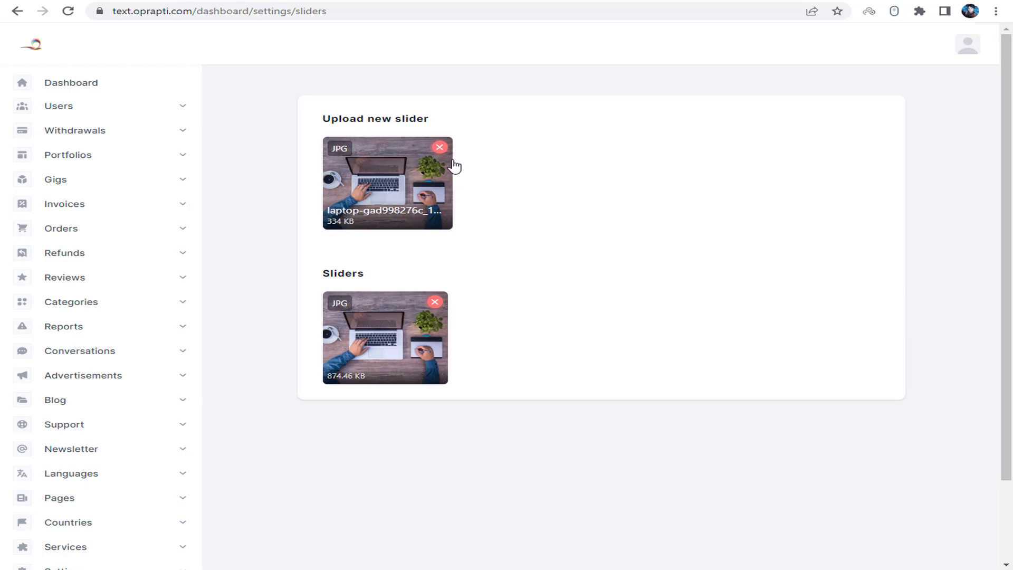
Reload the Sliders settings page, then refresh the marketplace homepage to check its hero banner image
{"action": "scroll", "coordinate": [583, 303], "scroll_direction": "down", "scroll_amount": 2}
{"action": "right_click", "coordinate": [614, 204]}
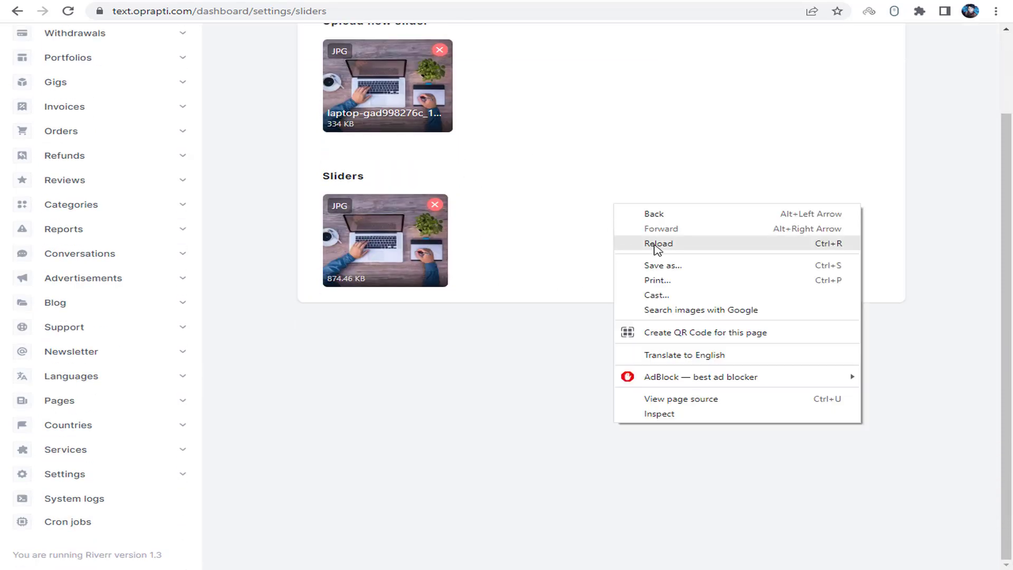
{"action": "left_click", "coordinate": [666, 247]}
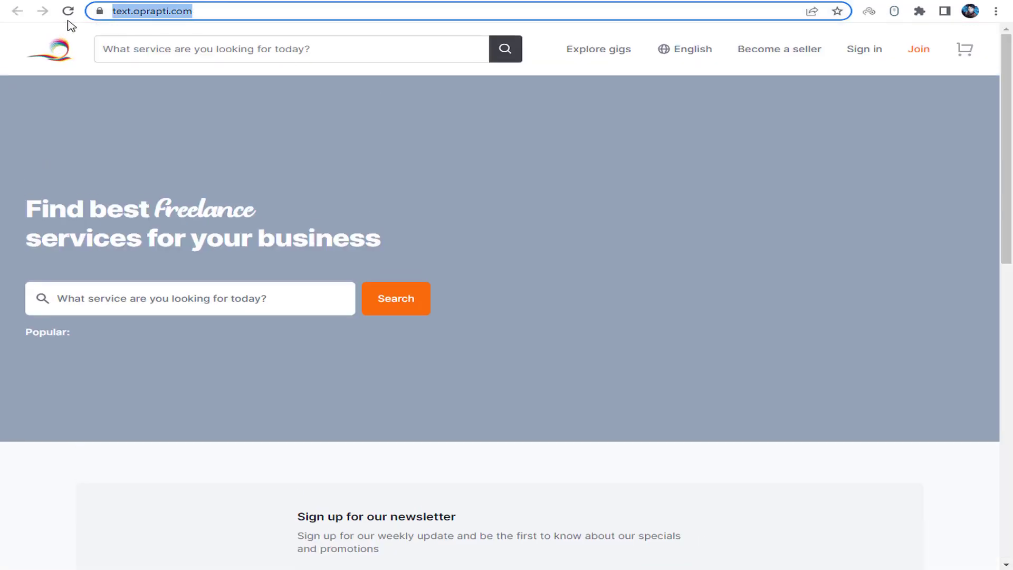
{"action": "left_click", "coordinate": [68, 16]}
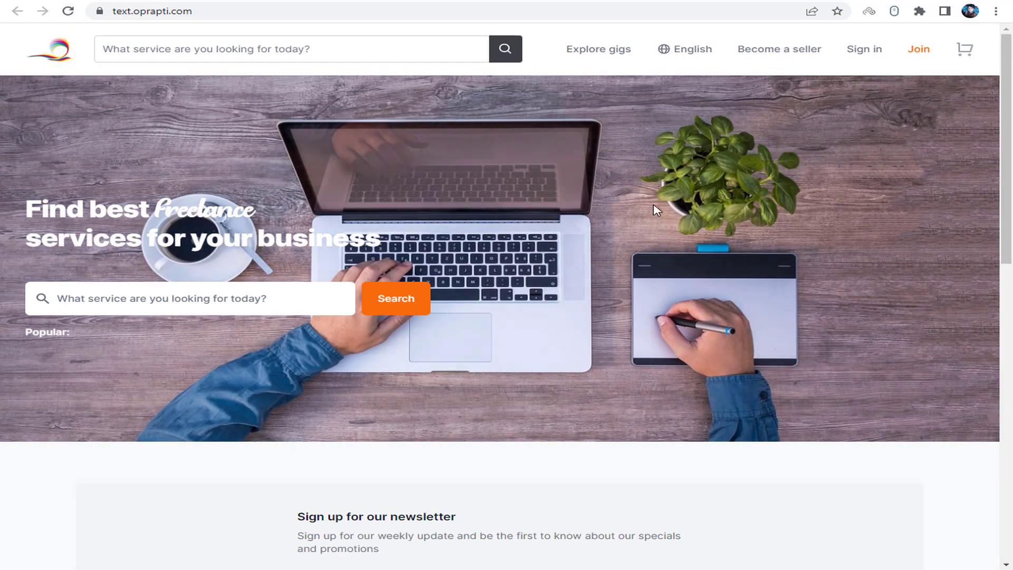
{"action": "triple_click", "coordinate": [594, 256]}
{"action": "left_click", "coordinate": [628, 254]}
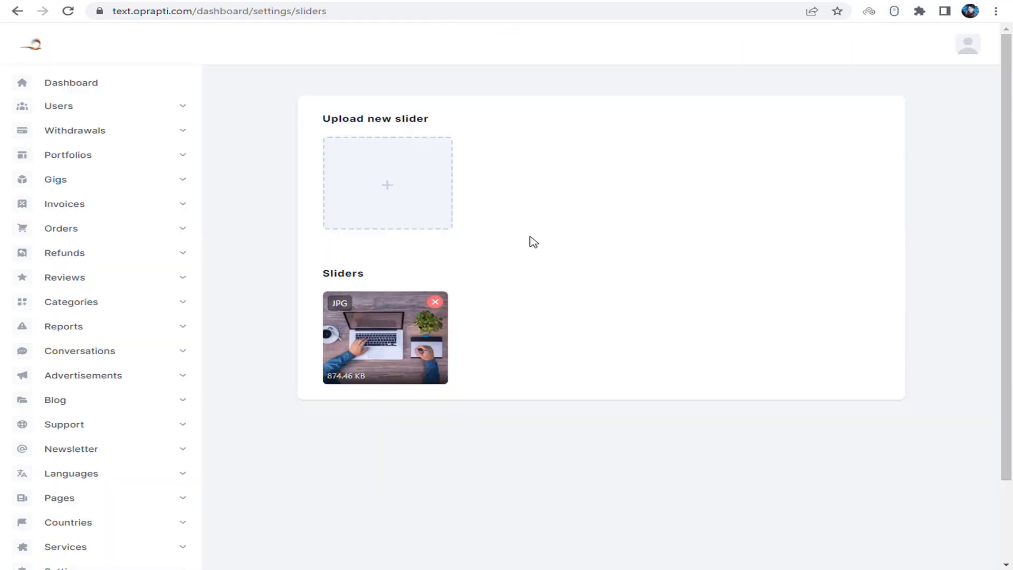
Upload laptop-g67b09e1b2_1280.jpg from Downloads as another slider and reload the Sliders settings page
{"action": "left_click", "coordinate": [374, 210]}
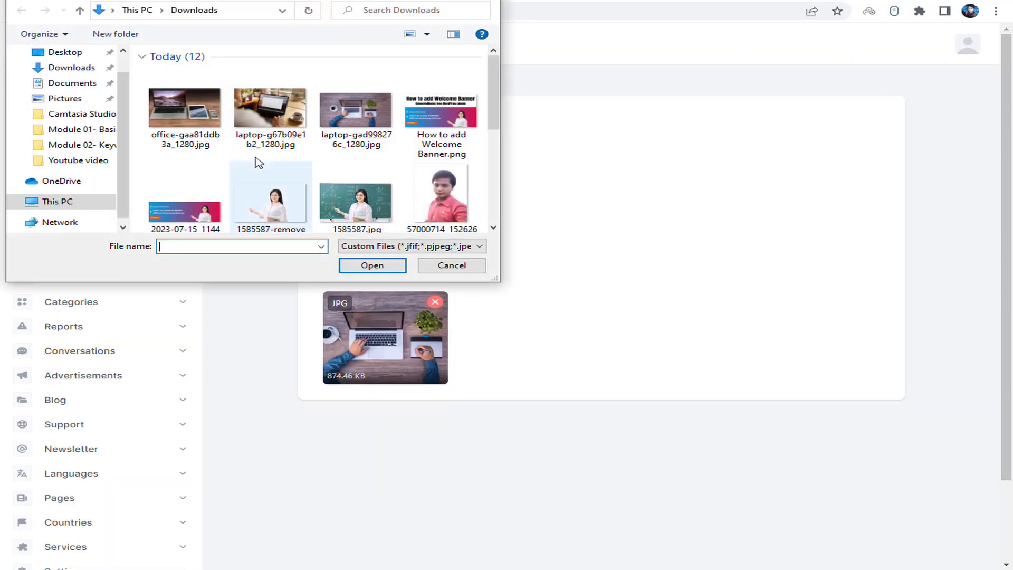
{"action": "left_click", "coordinate": [269, 129]}
{"action": "left_click", "coordinate": [363, 269]}
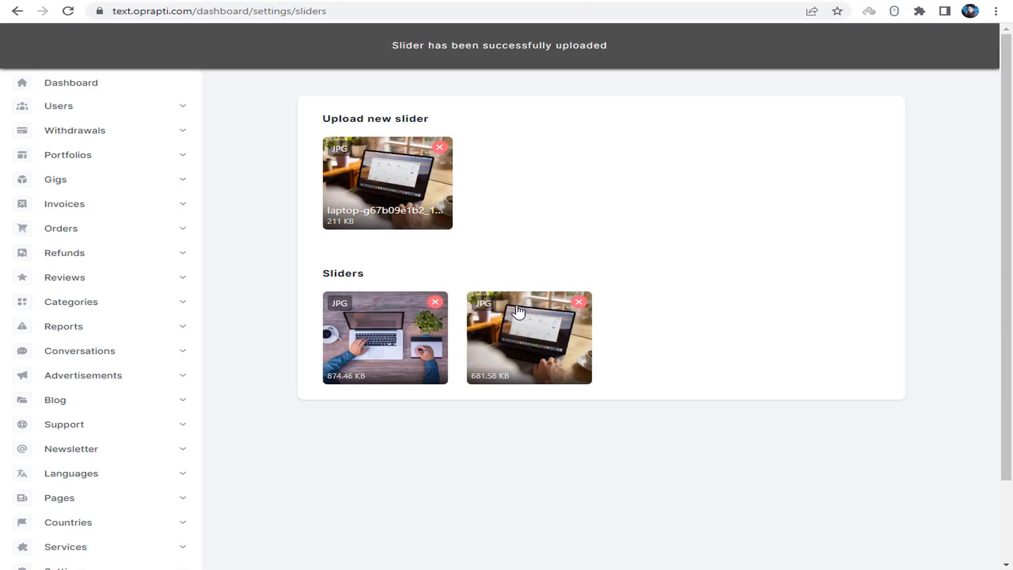
{"action": "right_click", "coordinate": [597, 166]}
{"action": "left_click", "coordinate": [641, 204]}
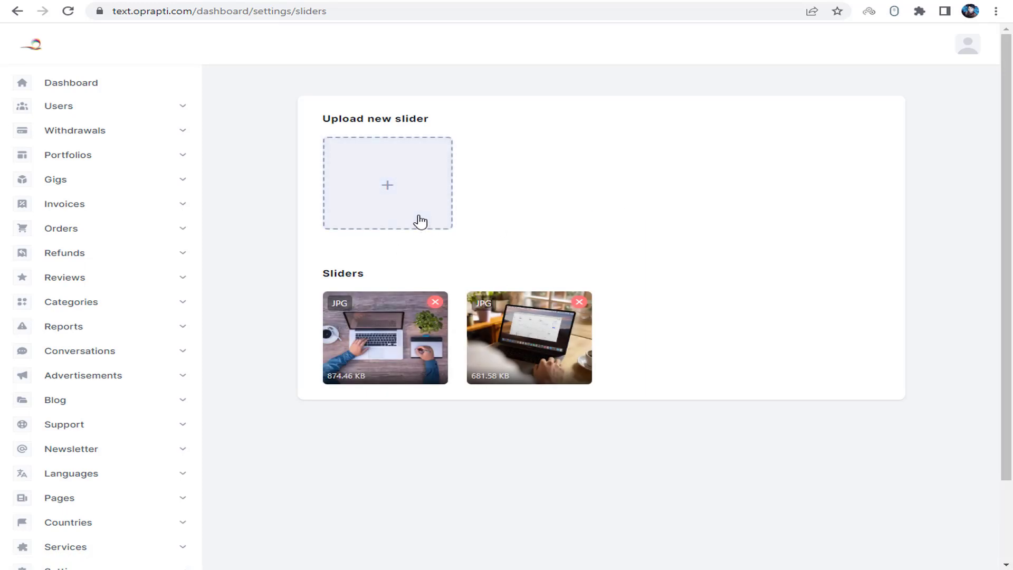
Upload office-gaa81ddb3a_1280.jpg from Downloads as another slider and refresh the marketplace homepage to check the banner
{"action": "left_click", "coordinate": [421, 222]}
{"action": "left_click", "coordinate": [185, 111]}
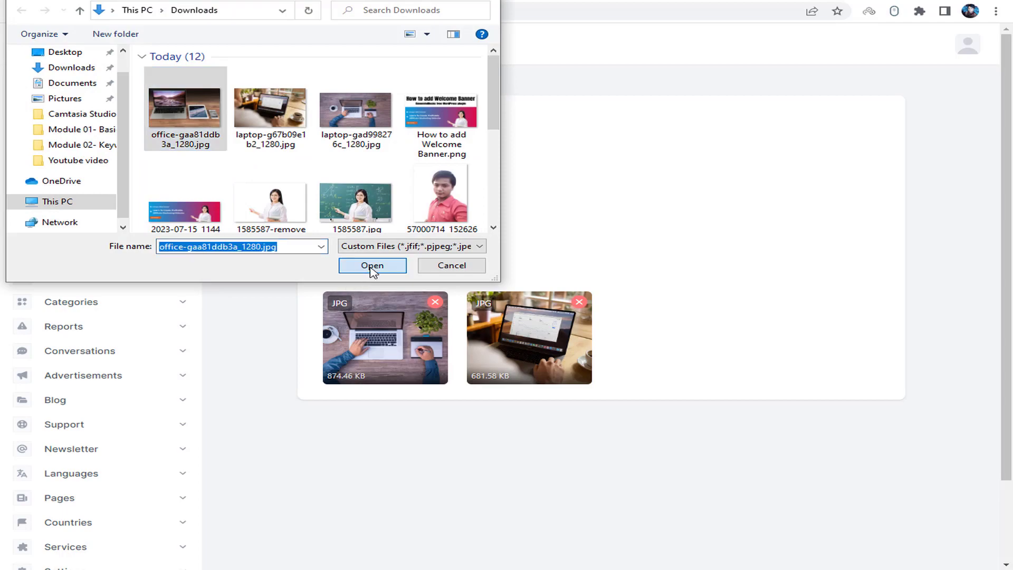
{"action": "left_click", "coordinate": [373, 266]}
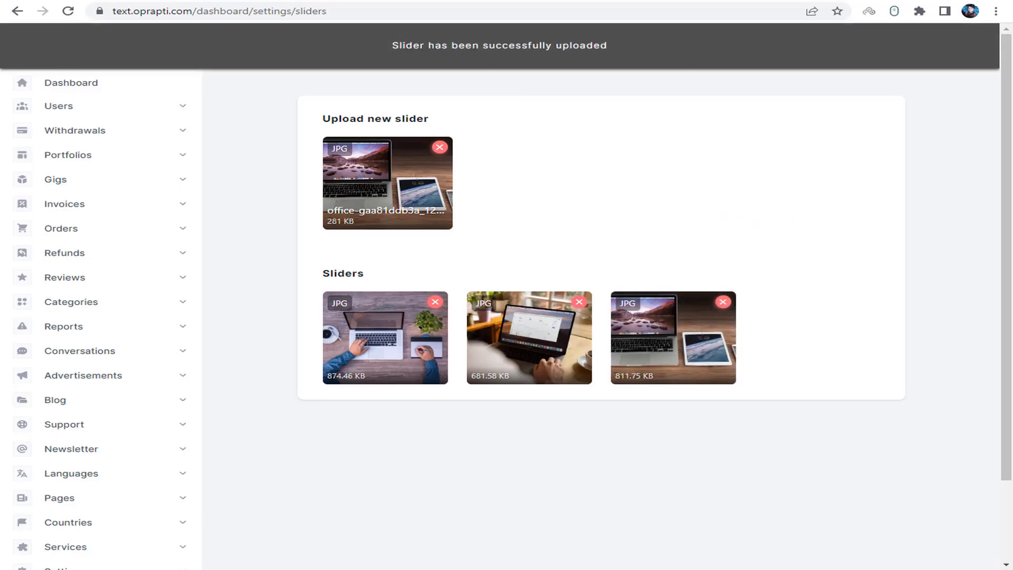
{"action": "left_click", "coordinate": [689, 1]}
{"action": "left_click", "coordinate": [67, 11]}
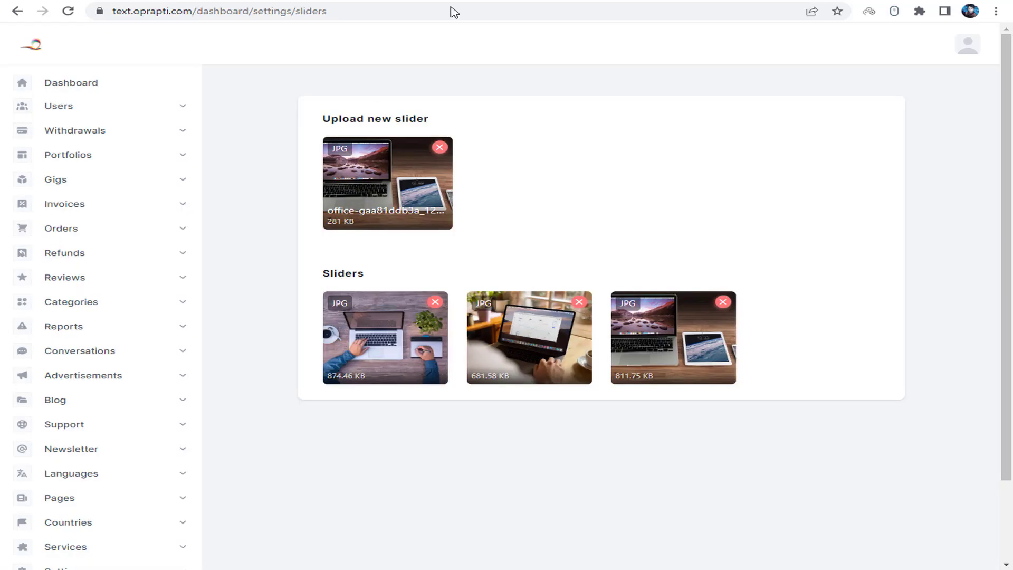
Open the marketplace's Withdrawal settings from the admin dashboard
{"action": "scroll", "coordinate": [208, 316], "scroll_direction": "down", "scroll_amount": 3}
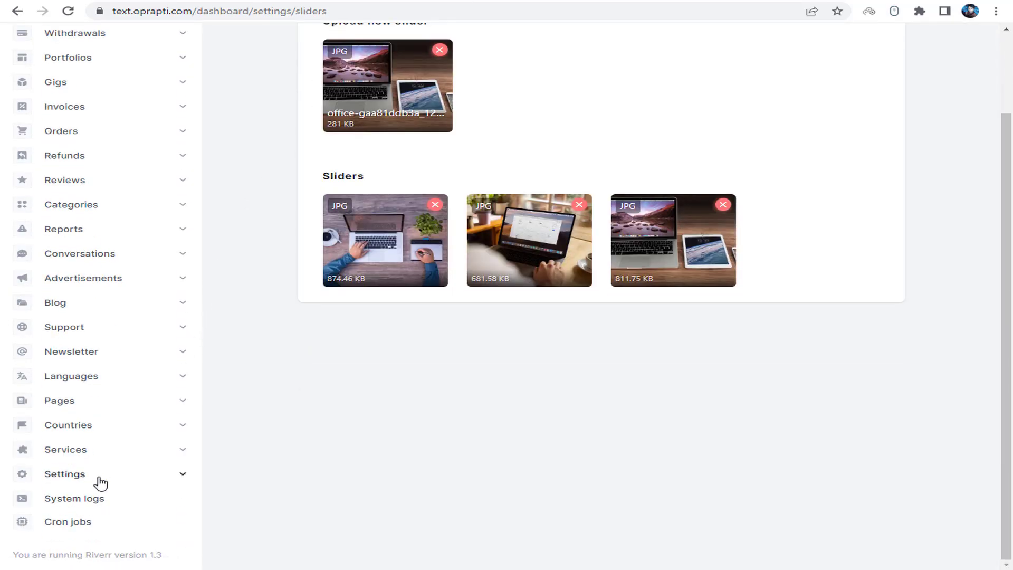
{"action": "left_click", "coordinate": [100, 478]}
{"action": "scroll", "coordinate": [163, 393], "scroll_direction": "down", "scroll_amount": 4}
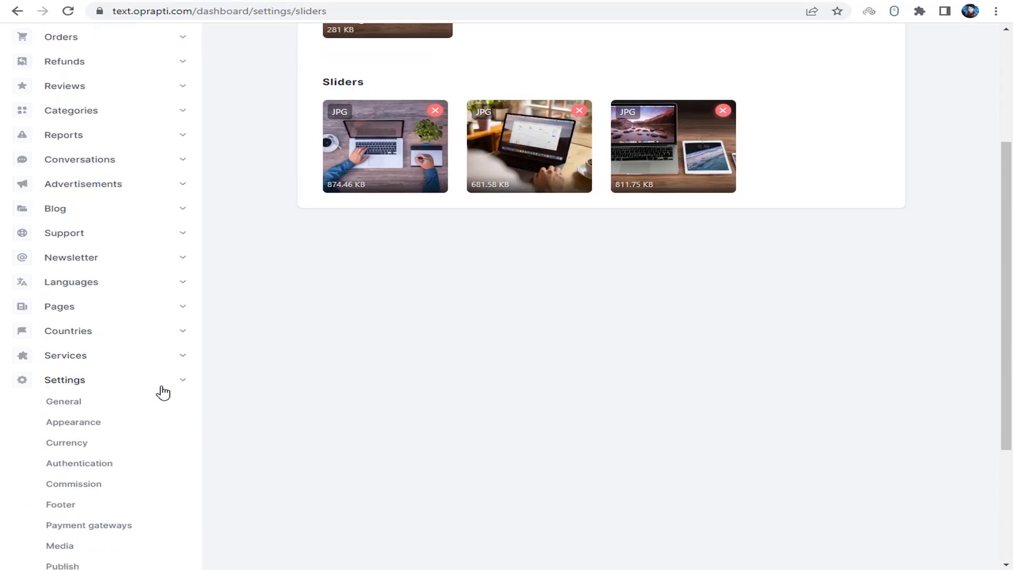
{"action": "scroll", "coordinate": [138, 425], "scroll_direction": "down", "scroll_amount": 4}
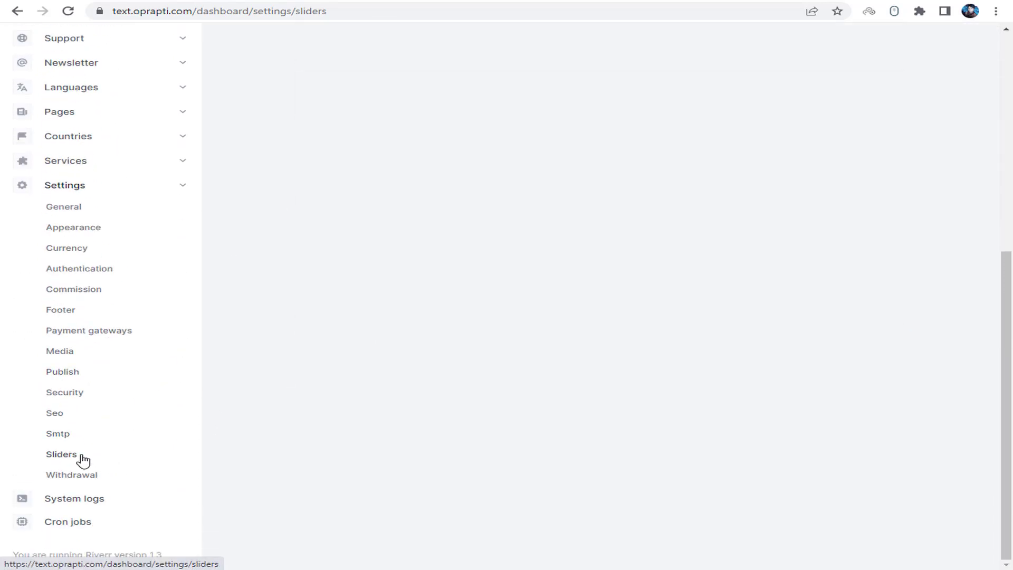
{"action": "left_click", "coordinate": [85, 478]}
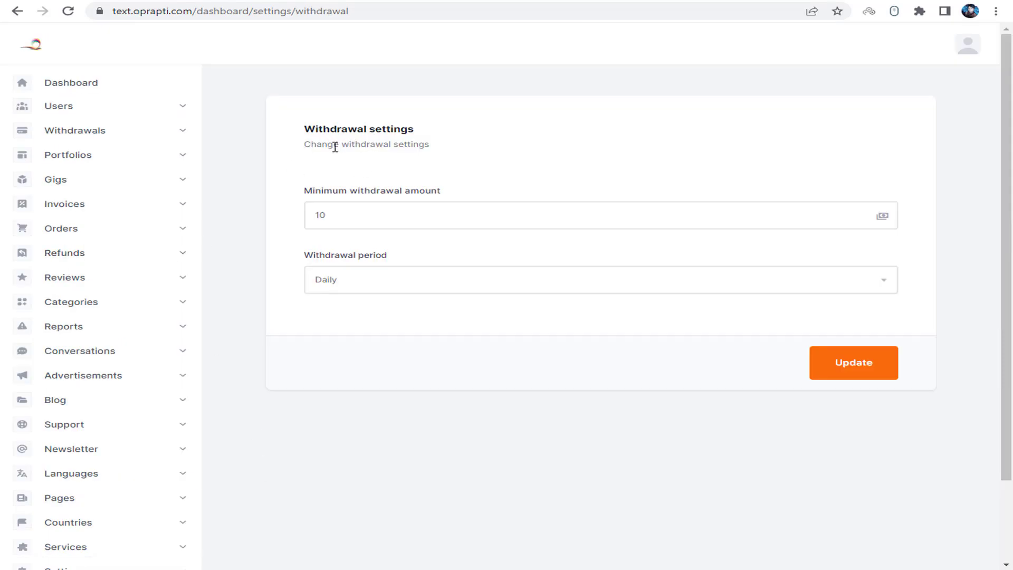
Set the minimum withdrawal amount to 50
{"action": "left_click_drag", "start_coordinate": [335, 147], "coordinate": [468, 161]}
{"action": "left_click", "coordinate": [468, 161]}
{"action": "left_click_drag", "start_coordinate": [312, 191], "coordinate": [438, 196]}
{"action": "left_click", "coordinate": [398, 214]}
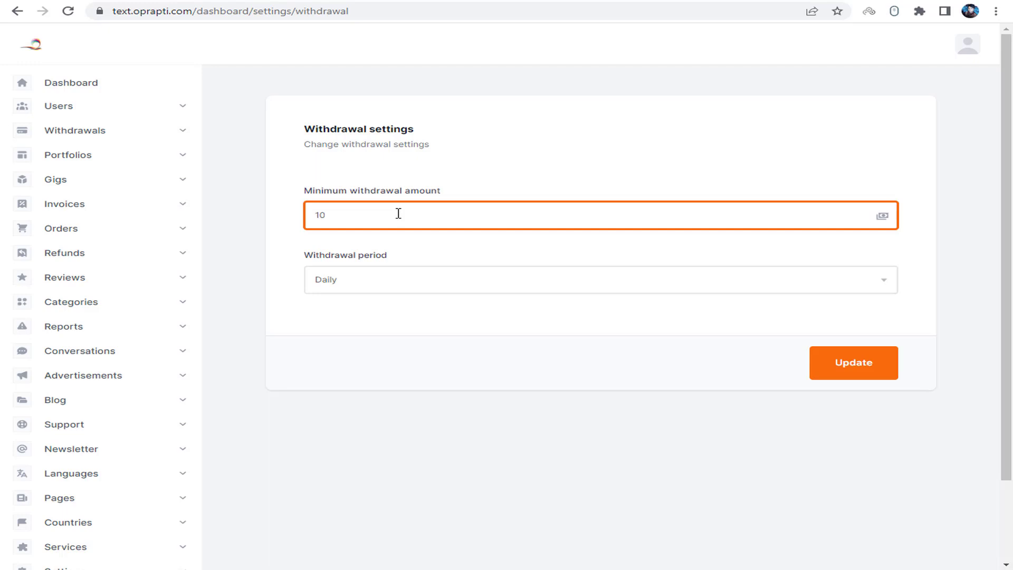
{"action": "key", "text": "BackSpace"}
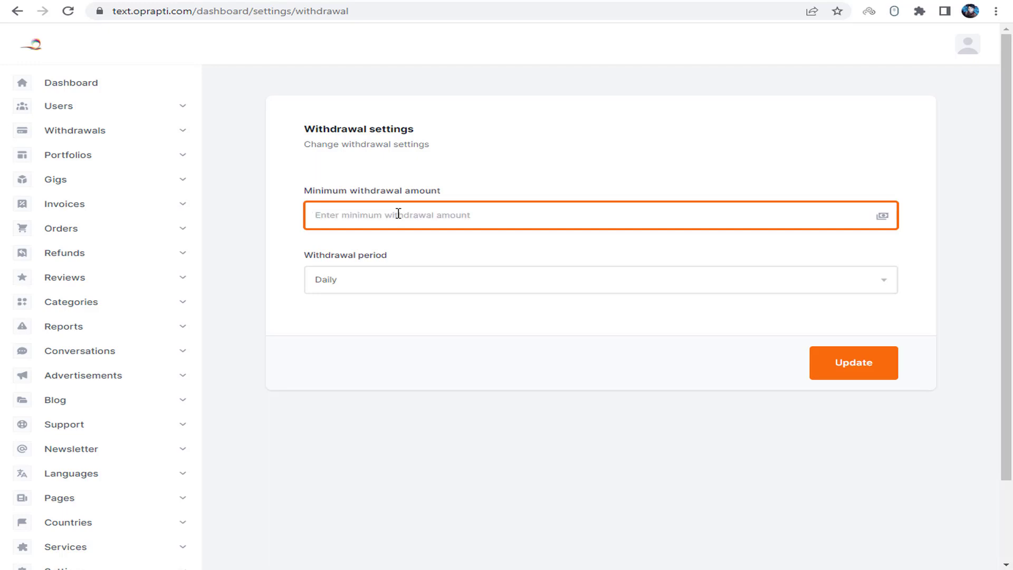
{"action": "type", "text": "50"}
{"action": "left_click", "coordinate": [428, 185]}
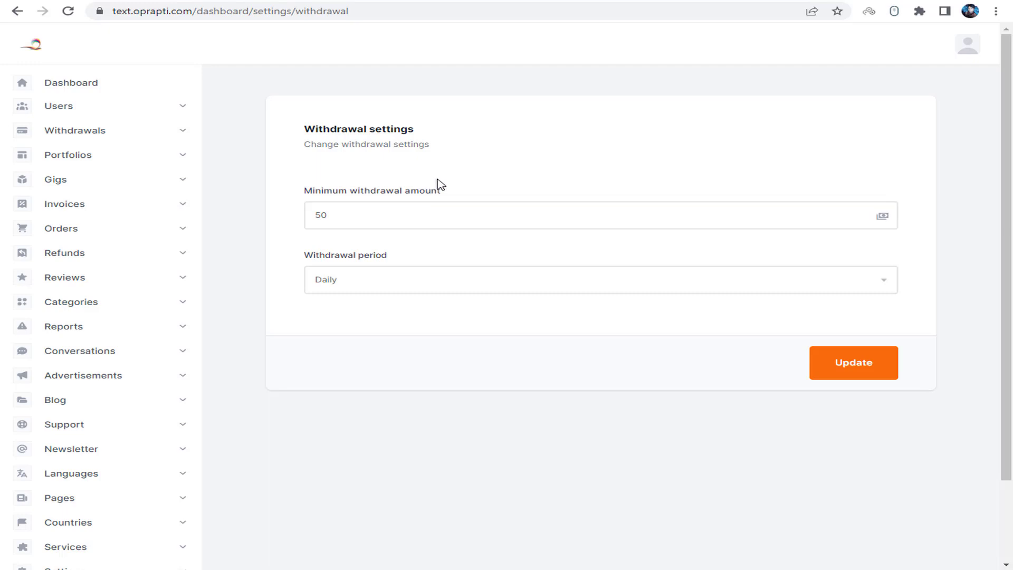
Set the withdrawal period to Monthly and save the withdrawal settings
{"action": "left_click_drag", "start_coordinate": [339, 256], "coordinate": [418, 256]}
{"action": "left_click", "coordinate": [409, 281]}
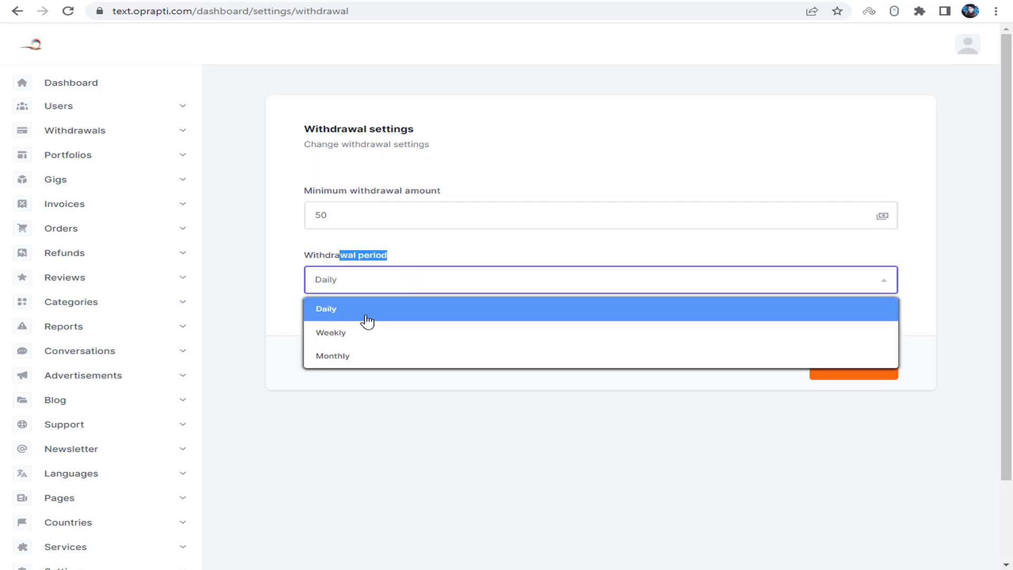
{"action": "left_click", "coordinate": [375, 362]}
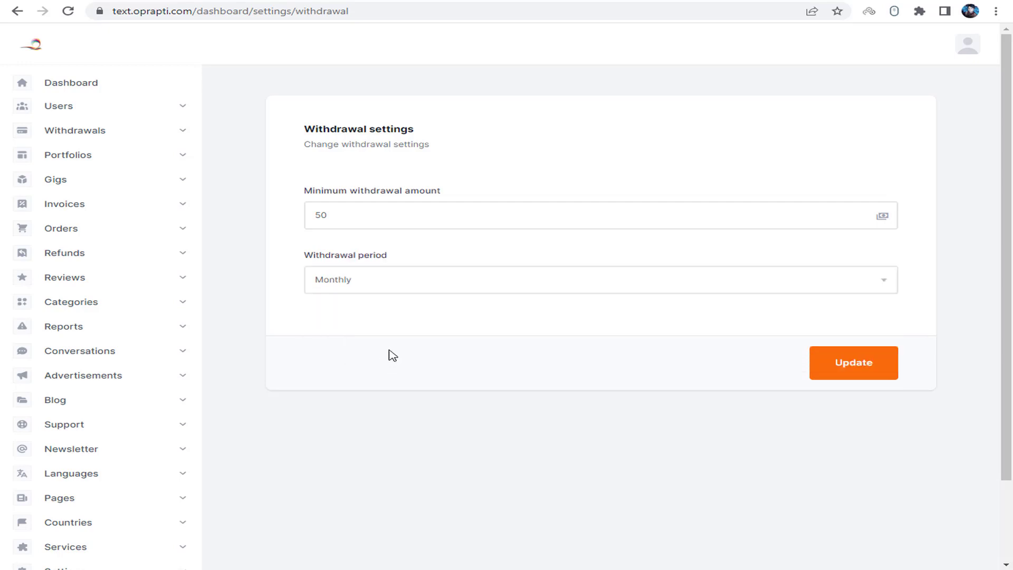
{"action": "left_click", "coordinate": [821, 364]}
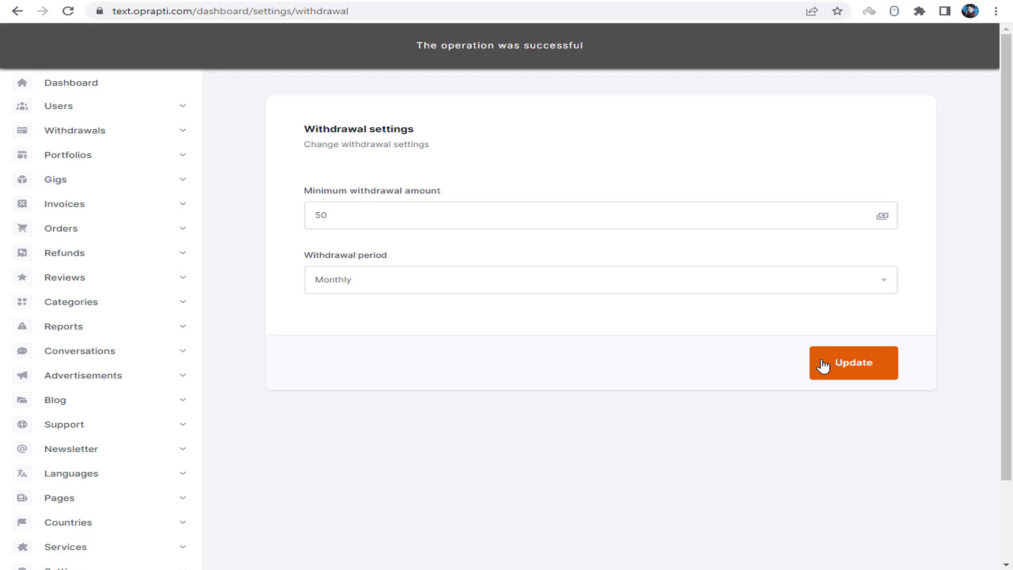
{"action": "left_click_drag", "start_coordinate": [428, 45], "coordinate": [712, 48]}
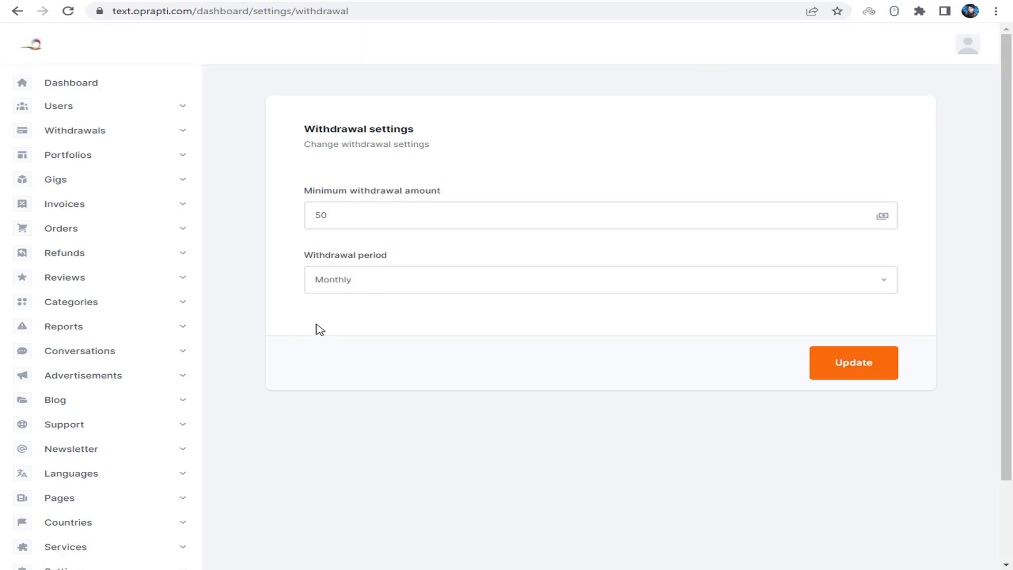
Expand the dashboard's Settings group and review its list of sections from General to Withdrawal
{"action": "scroll", "coordinate": [321, 330], "scroll_direction": "down", "scroll_amount": 2}
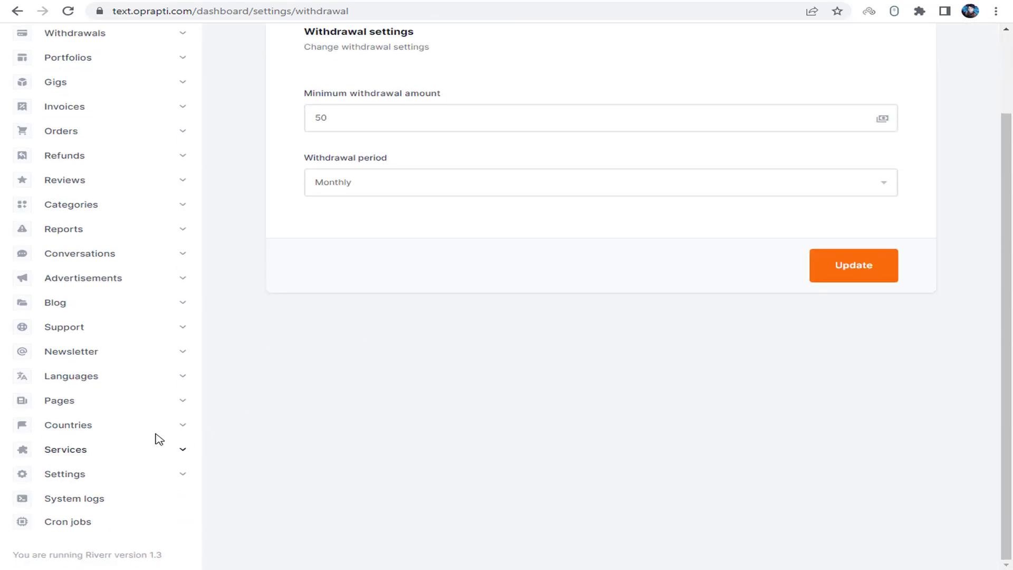
{"action": "left_click", "coordinate": [176, 475]}
{"action": "scroll", "coordinate": [132, 481], "scroll_direction": "down", "scroll_amount": 5}
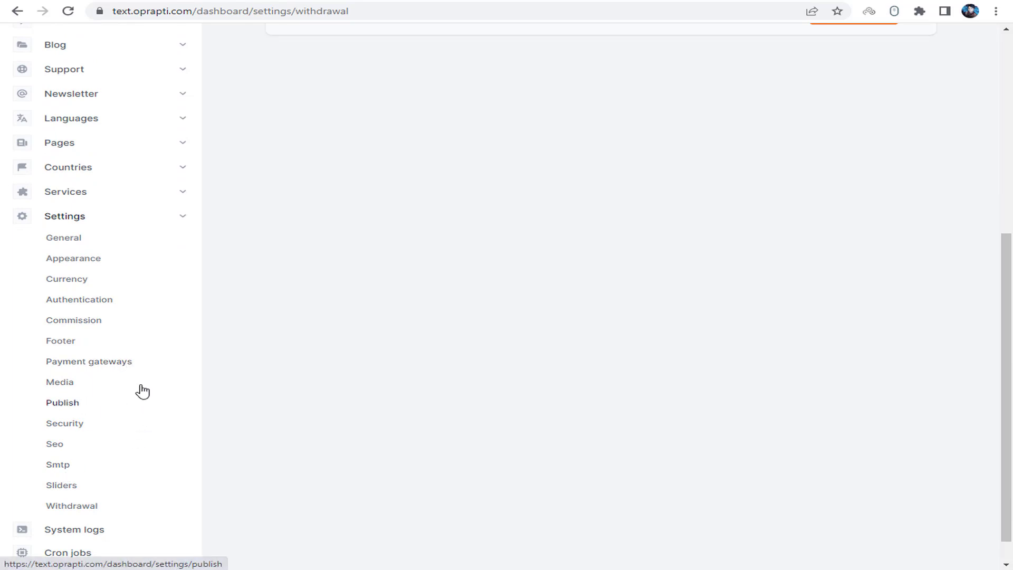
{"action": "scroll", "coordinate": [190, 358], "scroll_direction": "up", "scroll_amount": 5}
{"action": "scroll", "coordinate": [190, 357], "scroll_direction": "up", "scroll_amount": 2}
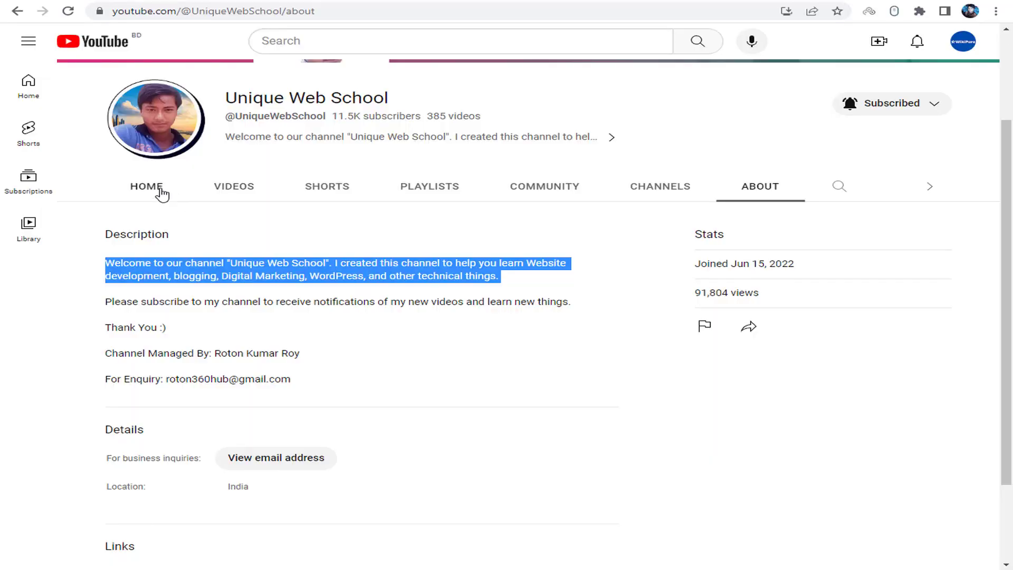
Switch to YouTube and view the home page of the Unique Web School channel
{"action": "left_click", "coordinate": [161, 193]}
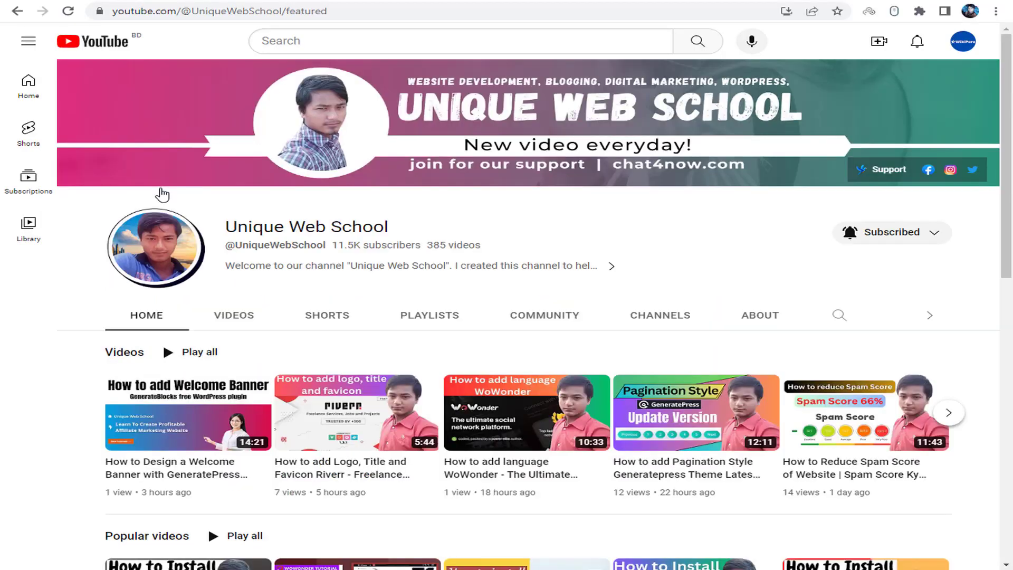